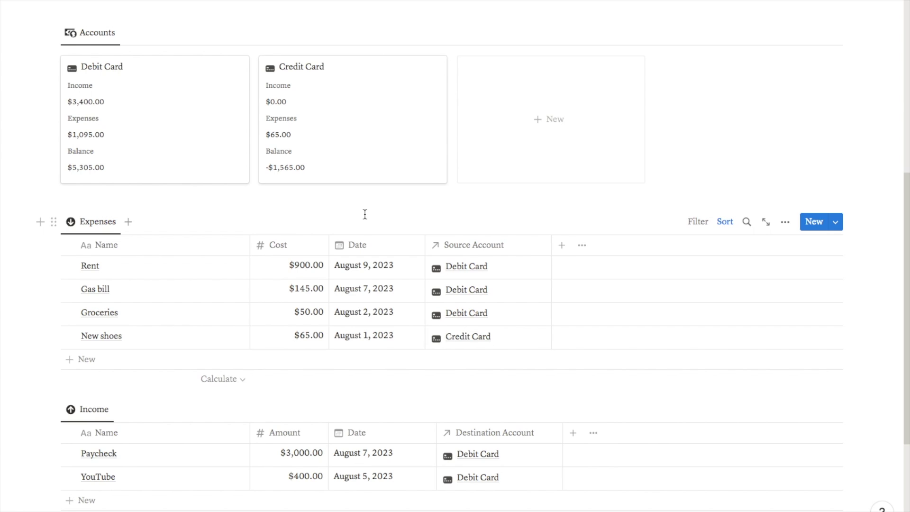
Insert an inline database in the empty area below the existing tables, title it "Accounts 1" and hide the title.
{"action": "scroll", "coordinate": [104, 118], "scroll_direction": "down", "scroll_amount": 10}
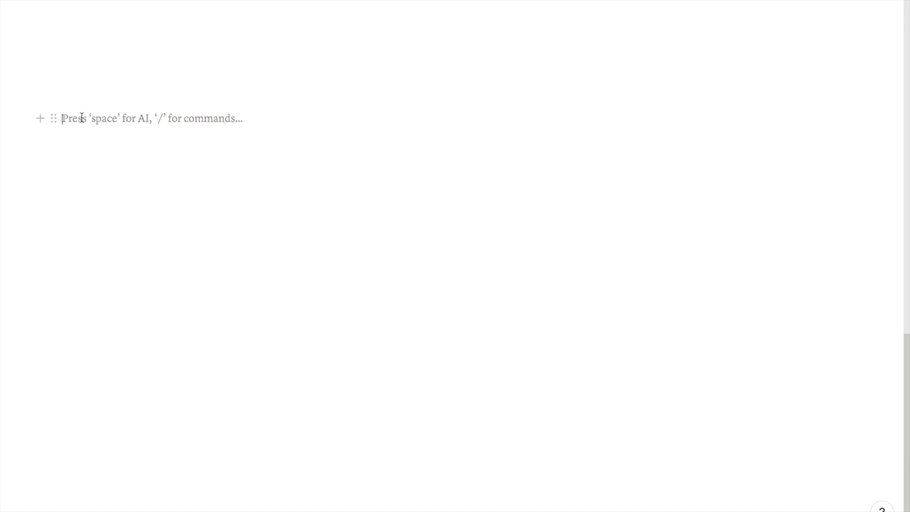
{"action": "type", "text": "/data"}
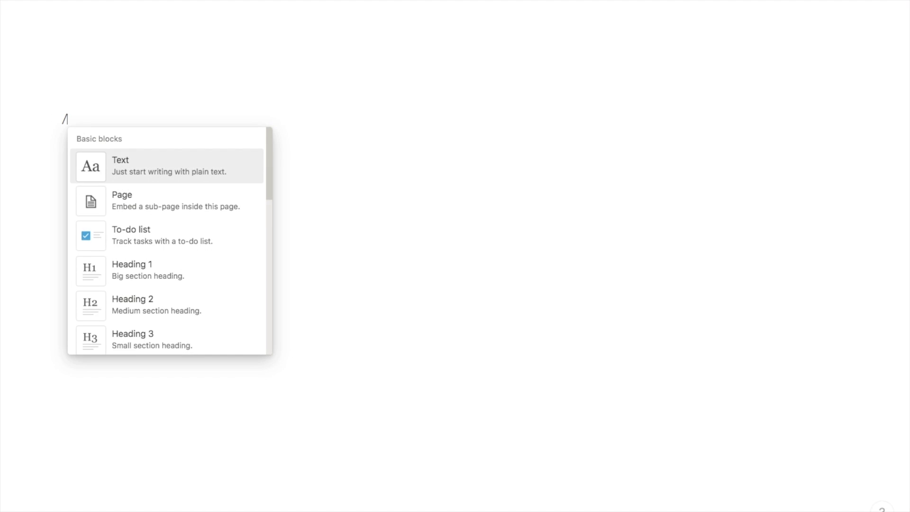
{"action": "left_click", "coordinate": [155, 173]}
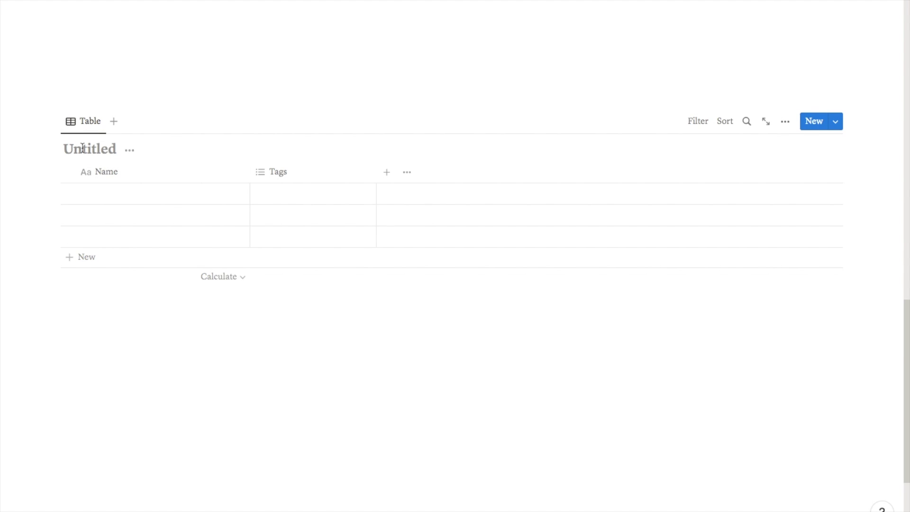
{"action": "type", "text": "Account"}
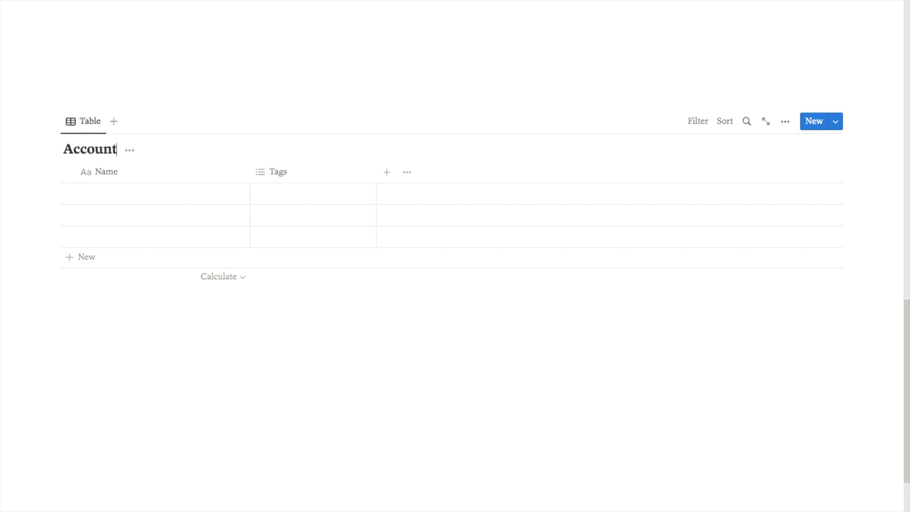
{"action": "type", "text": "s 1"}
{"action": "left_click", "coordinate": [146, 152]}
{"action": "left_click", "coordinate": [130, 227]}
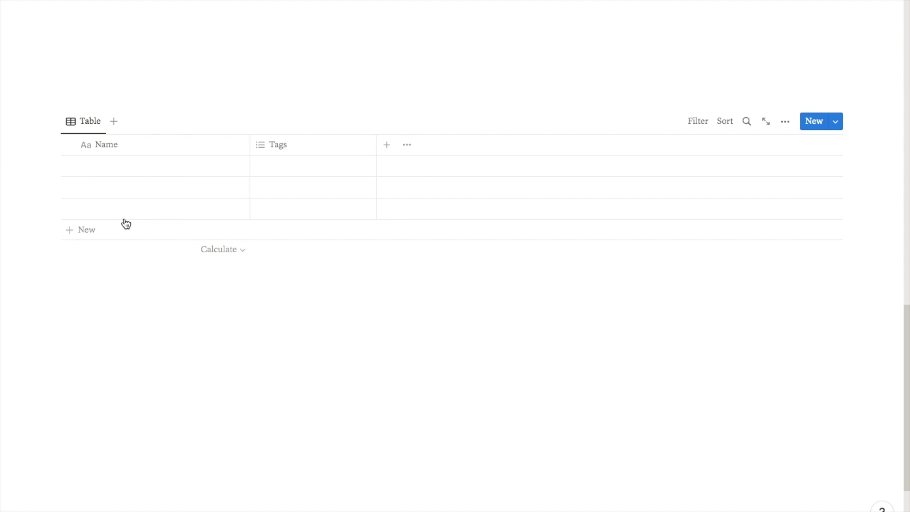
Rename the new database's table view as "Accounts" and give it the card icon.
{"action": "left_click", "coordinate": [120, 144]}
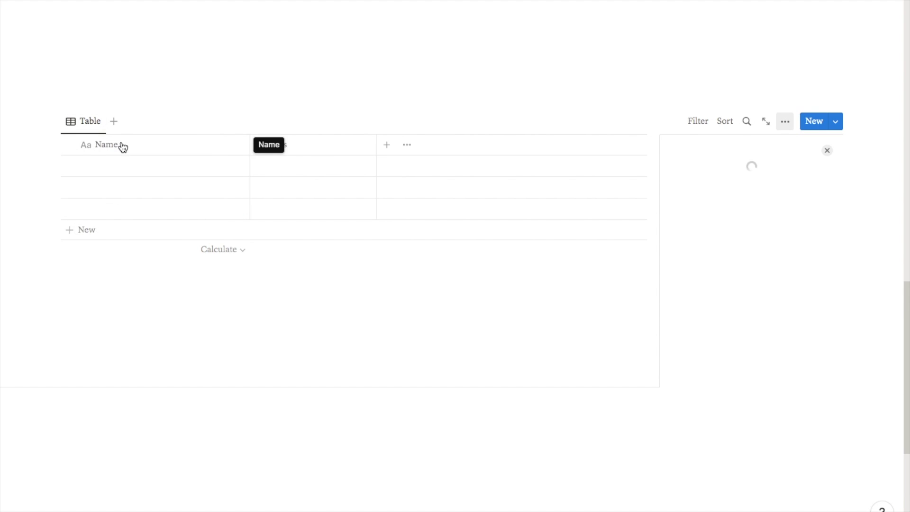
{"action": "type", "text": "Accounts"}
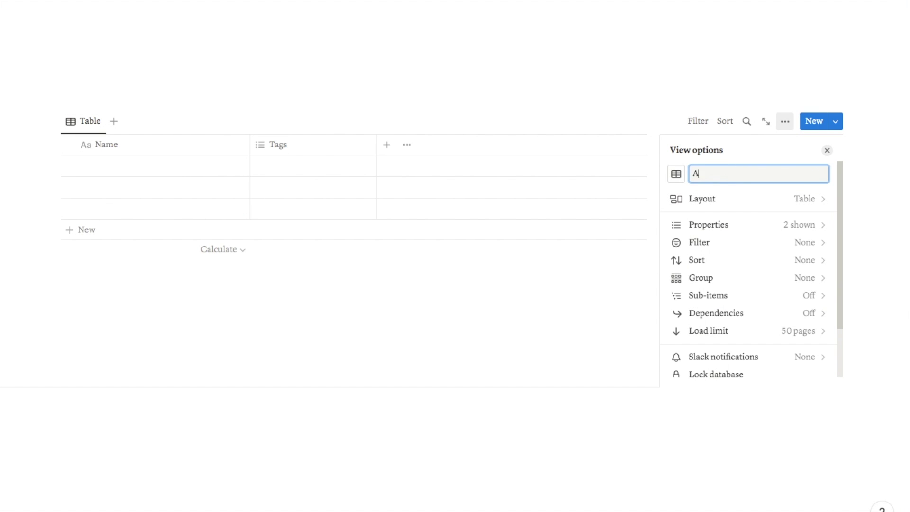
{"action": "left_click", "coordinate": [672, 178]}
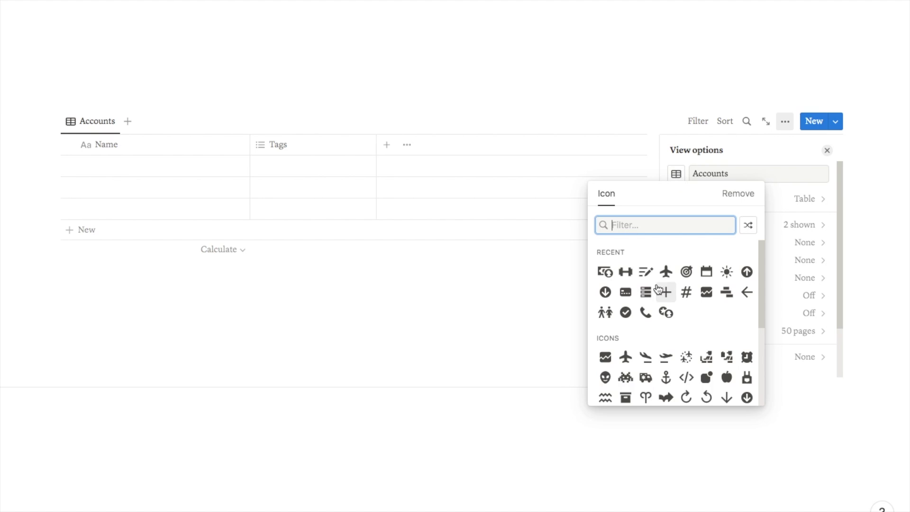
{"action": "left_click", "coordinate": [627, 291]}
{"action": "left_click", "coordinate": [34, 203]}
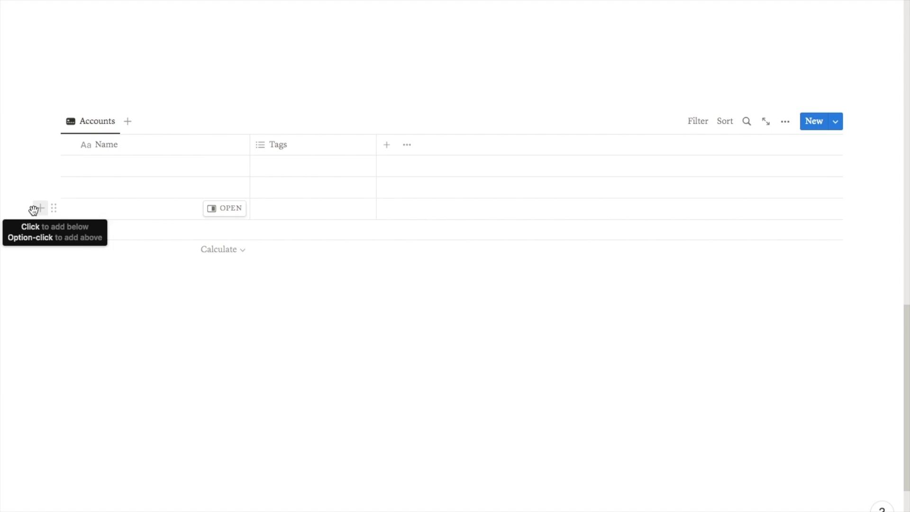
Delete two of the blank rows and the Tags property from the Accounts table.
{"action": "left_click_drag", "start_coordinate": [32, 208], "coordinate": [101, 185]}
{"action": "key", "text": "BackSpace"}
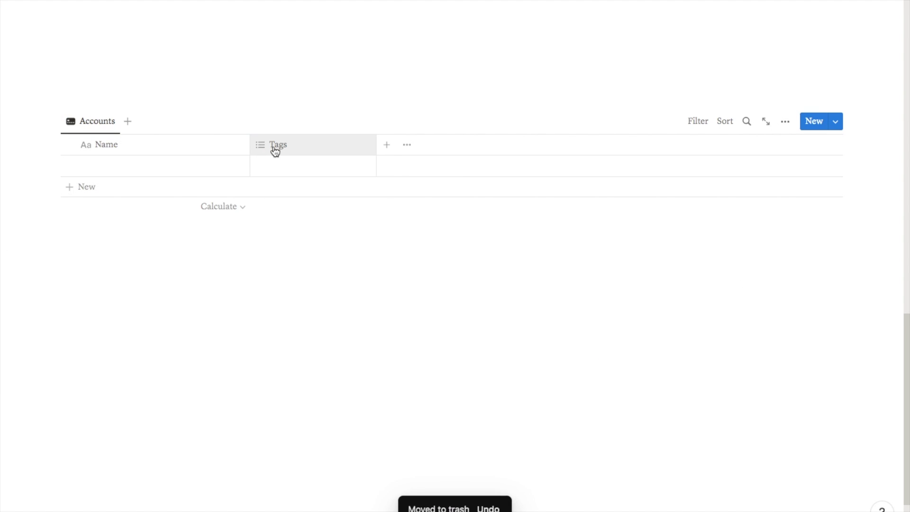
{"action": "left_click", "coordinate": [287, 144]}
{"action": "left_click", "coordinate": [305, 316]}
{"action": "left_click", "coordinate": [497, 261]}
Name the Accounts table's first entry "Debit Card" and add a second entry named "Credit Card".
{"action": "left_click", "coordinate": [92, 167]}
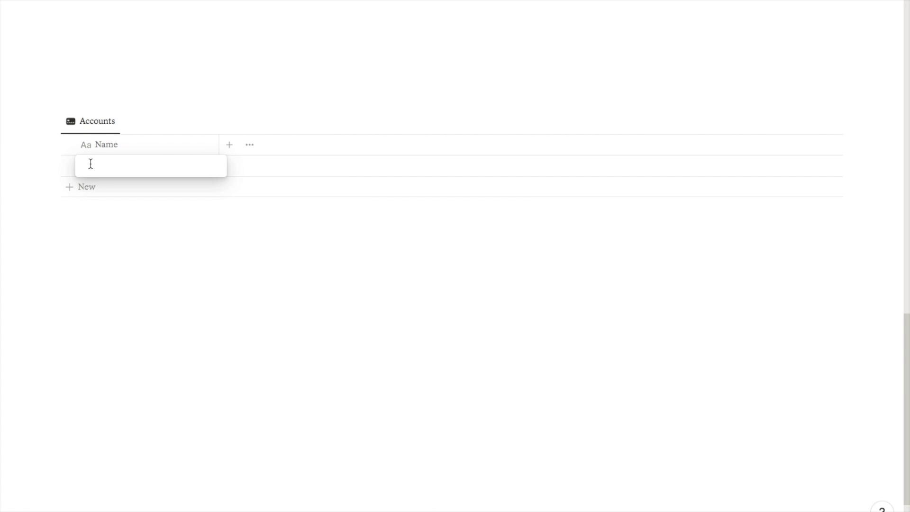
{"action": "type", "text": "Debit Card"}
{"action": "key", "text": "Return"}
{"action": "left_click", "coordinate": [90, 186]}
{"action": "type", "text": "Credit C"}
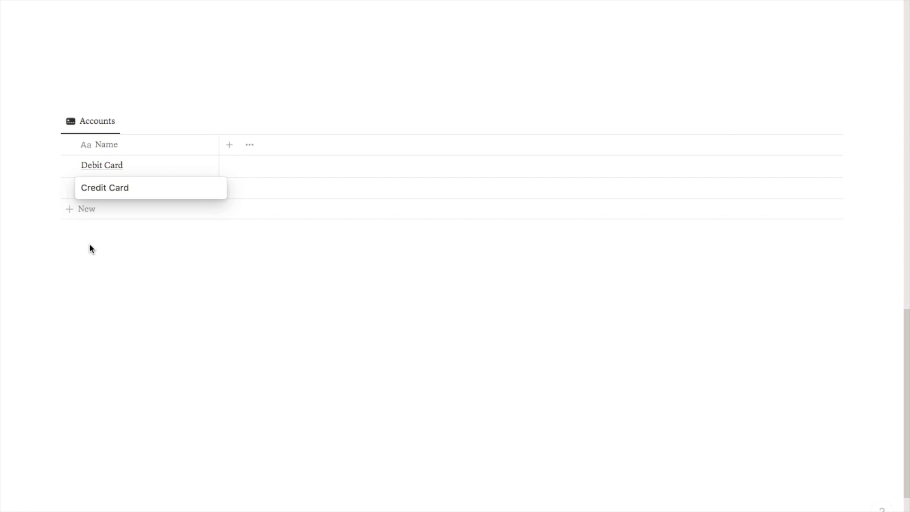
{"action": "key", "text": "Escape"}
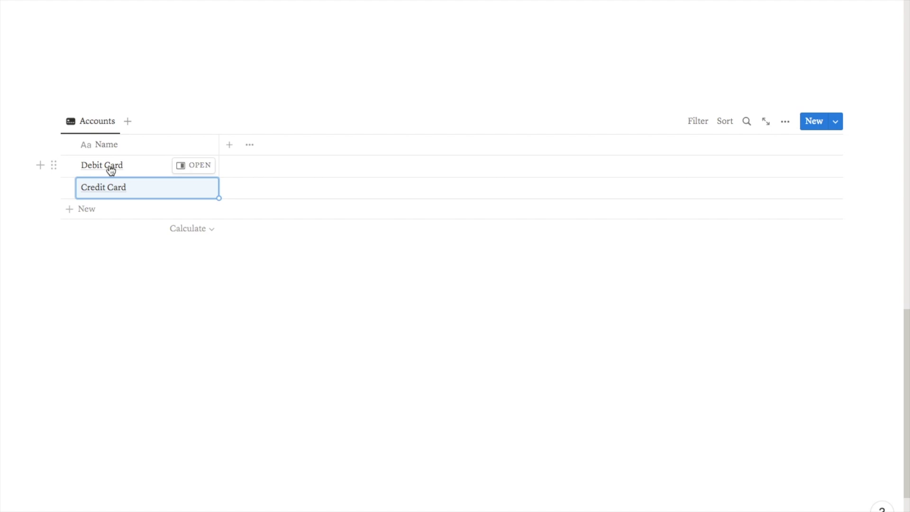
{"action": "left_click", "coordinate": [121, 238]}
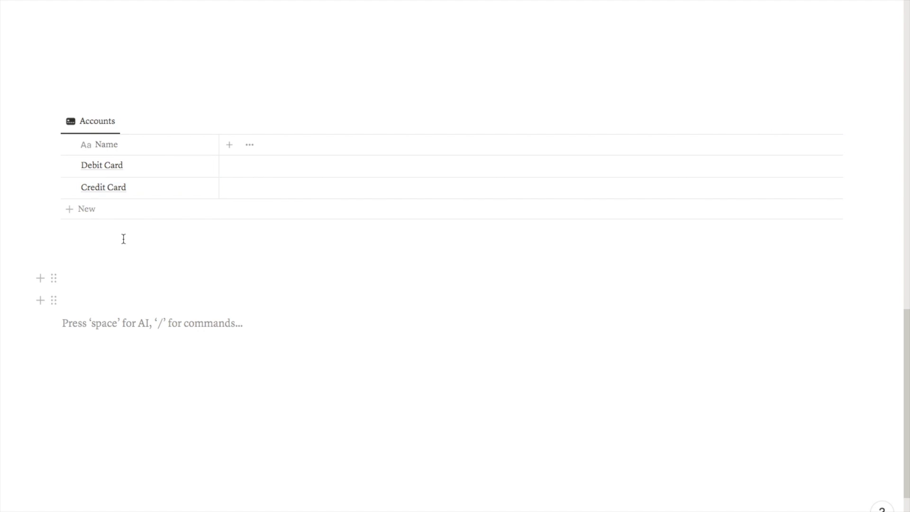
Add a Number property named "Starting Balance" to the Accounts table.
{"action": "left_click", "coordinate": [230, 150]}
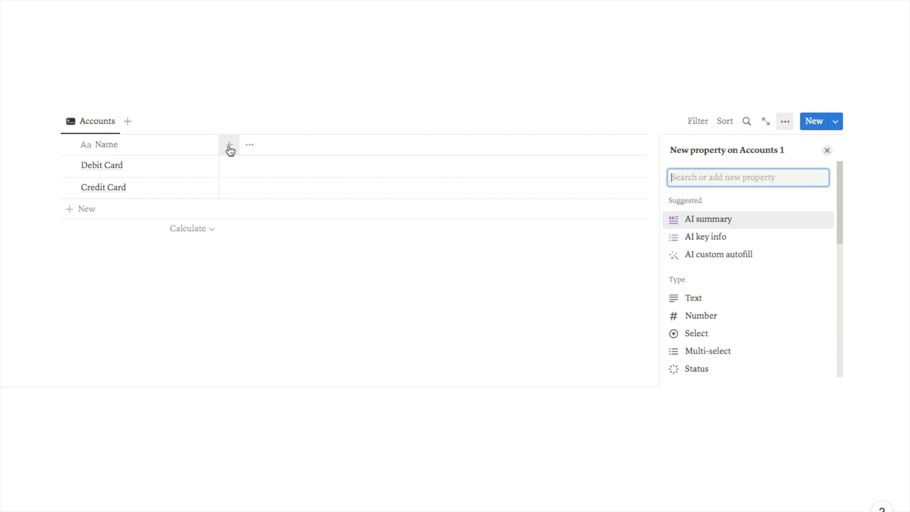
{"action": "type", "text": "numb"}
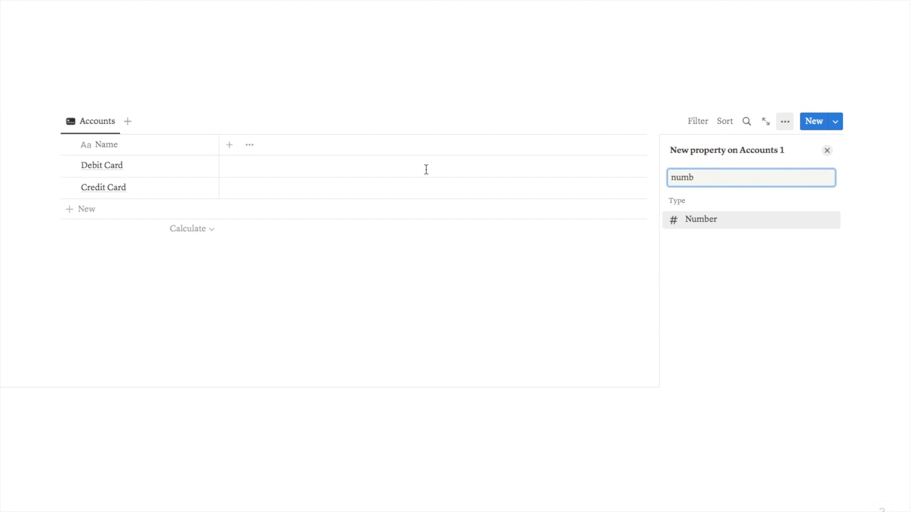
{"action": "left_click", "coordinate": [721, 225]}
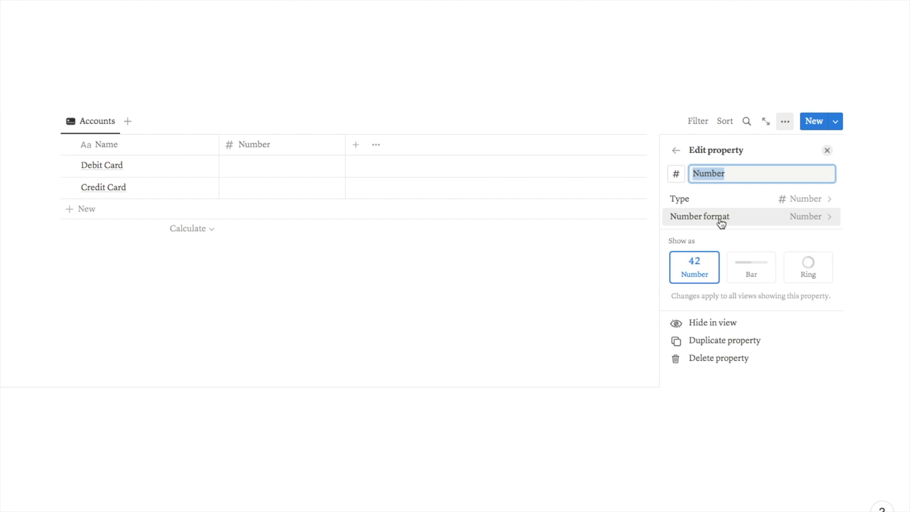
{"action": "type", "text": "St"}
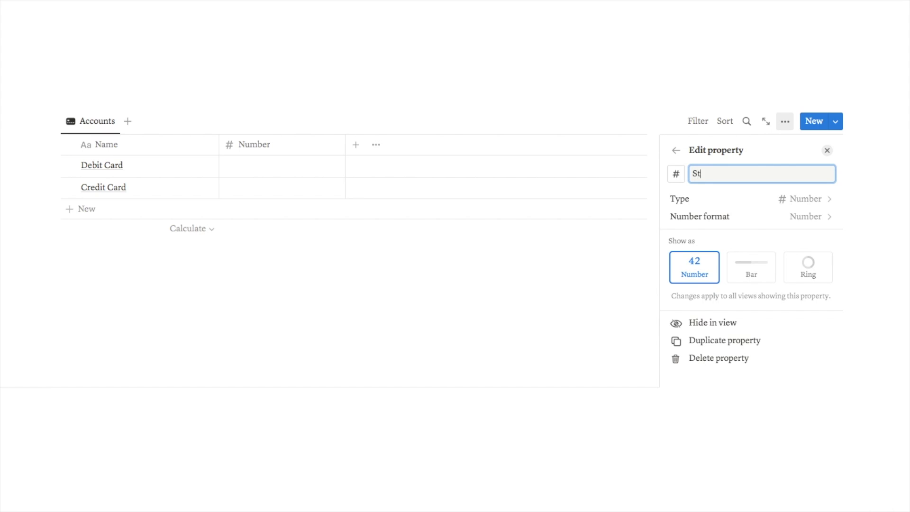
{"action": "type", "text": "arting Balance"}
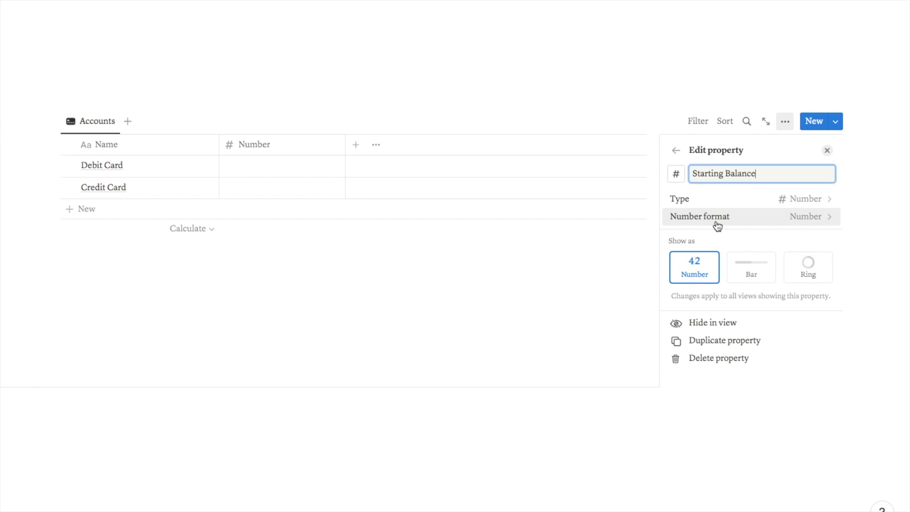
Set the Starting Balance property's number format to US Dollar.
{"action": "left_click", "coordinate": [804, 216]}
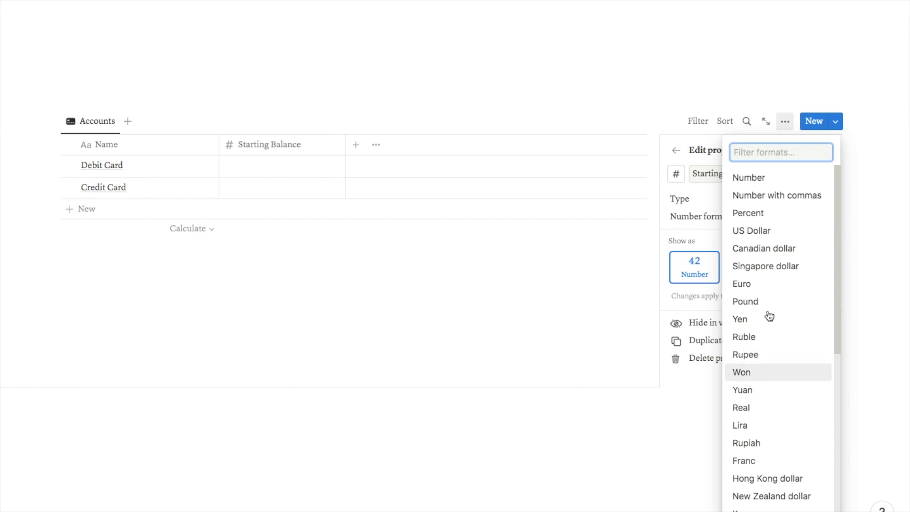
{"action": "scroll", "coordinate": [751, 372], "scroll_direction": "down", "scroll_amount": 7}
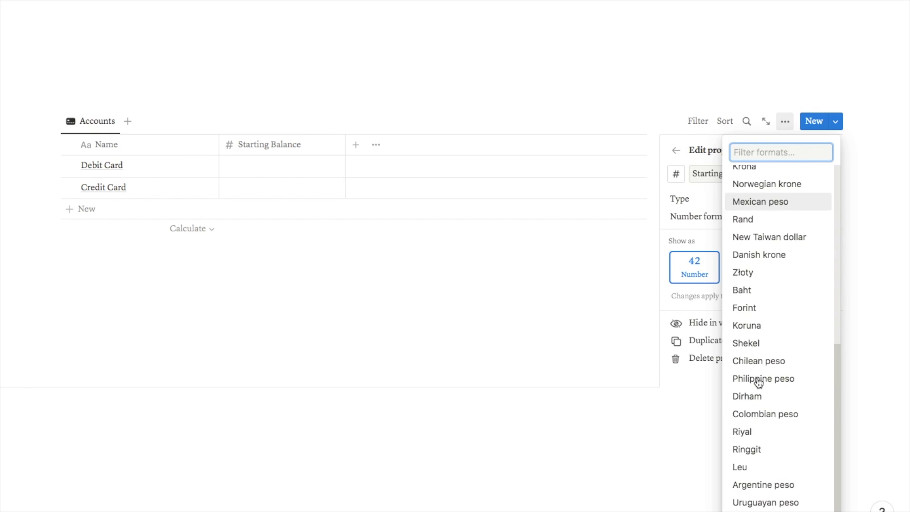
{"action": "scroll", "coordinate": [758, 378], "scroll_direction": "up", "scroll_amount": 4}
{"action": "scroll", "coordinate": [764, 376], "scroll_direction": "up", "scroll_amount": 3}
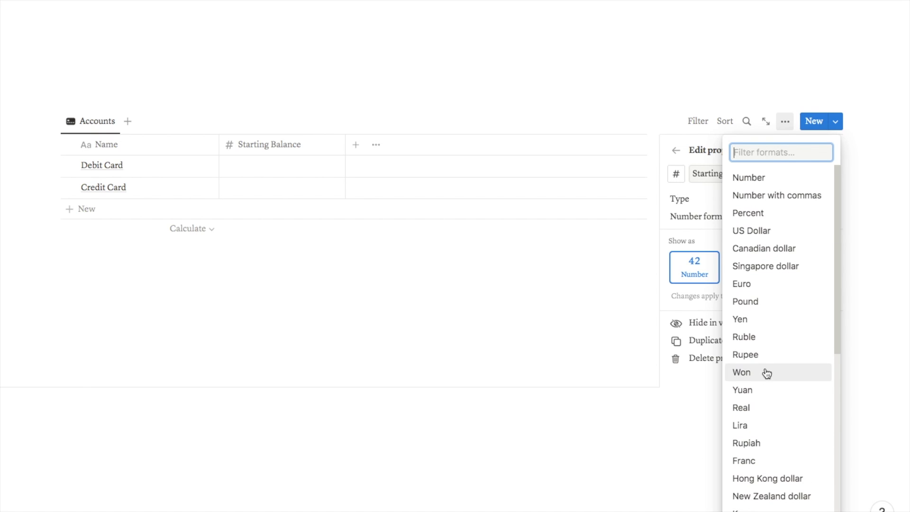
{"action": "left_click", "coordinate": [761, 229]}
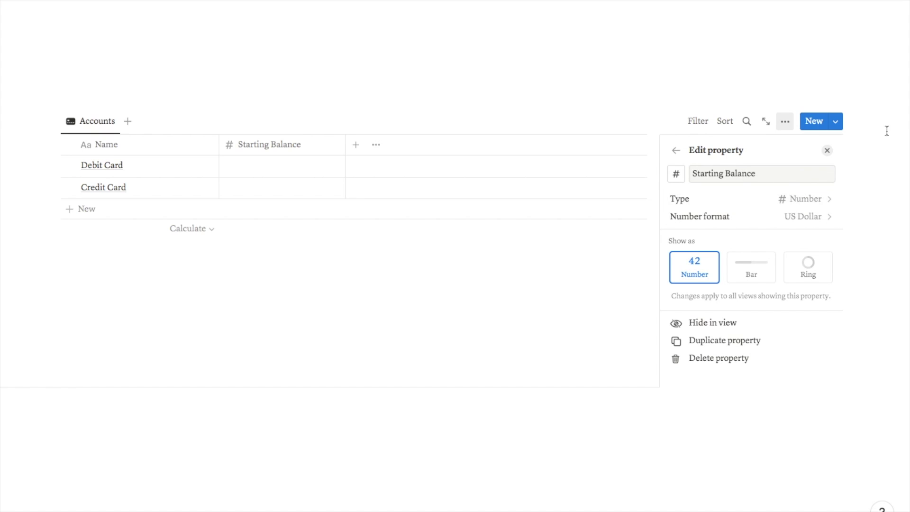
Enter starting balances of $3,500 for Debit Card and -$1,000 for Credit Card, and narrow the Starting Balance column to fit its heading.
{"action": "left_click", "coordinate": [268, 166]}
{"action": "left_click", "coordinate": [265, 166]}
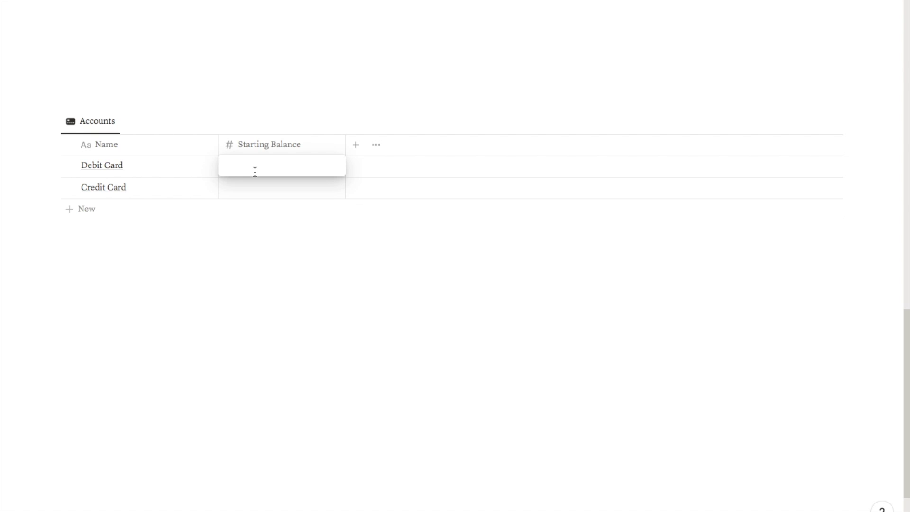
{"action": "type", "text": "3500"}
{"action": "key", "text": "Return"}
{"action": "left_click", "coordinate": [268, 191]}
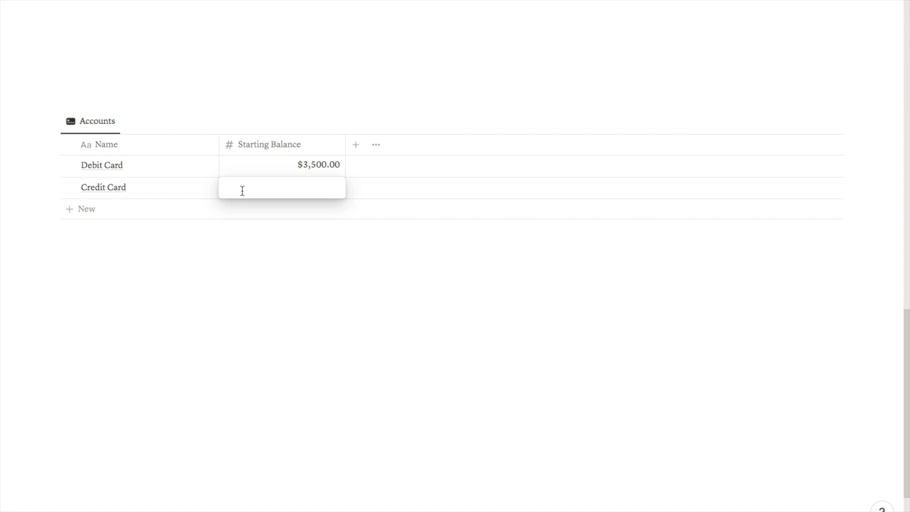
{"action": "type", "text": "-$1,000"}
{"action": "key", "text": "Return"}
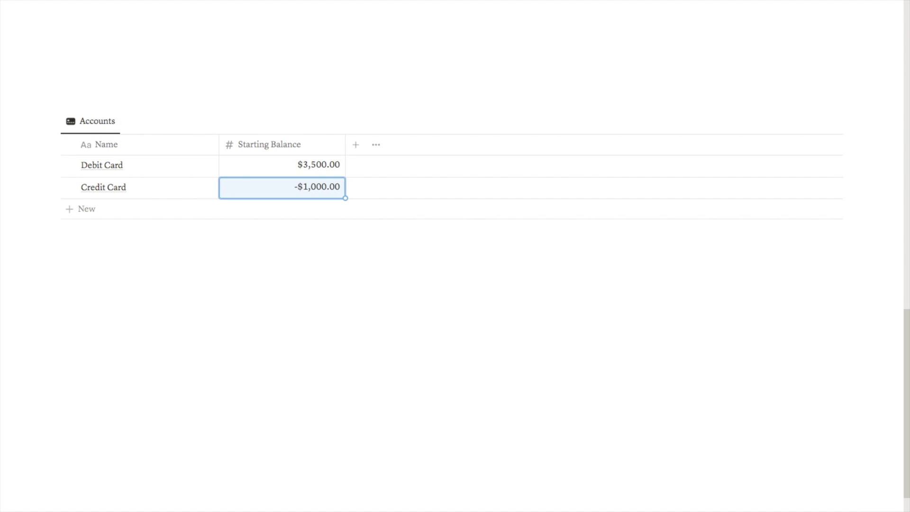
{"action": "left_click_drag", "start_coordinate": [346, 144], "coordinate": [309, 143]}
Insert another inline database below the Accounts table, title it "Expenses 1" and hide the title.
{"action": "scroll", "coordinate": [157, 301], "scroll_direction": "down", "scroll_amount": 1}
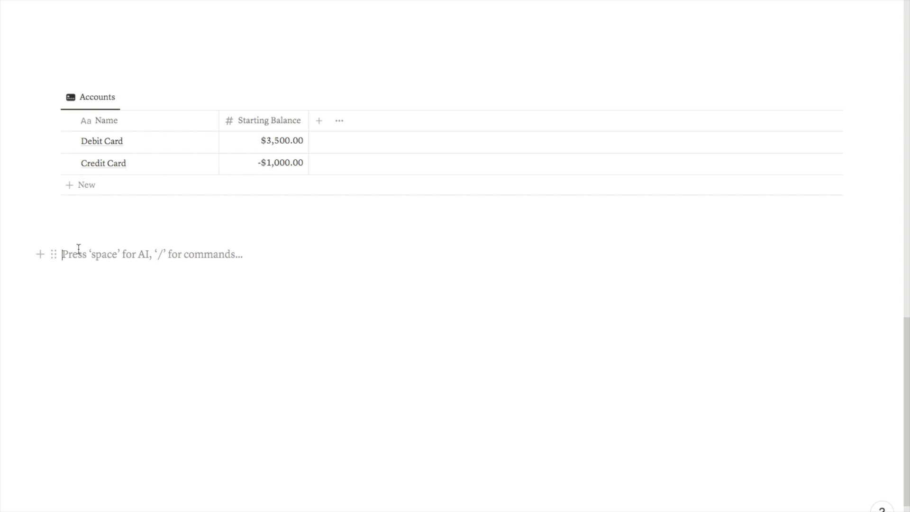
{"action": "type", "text": "/data"}
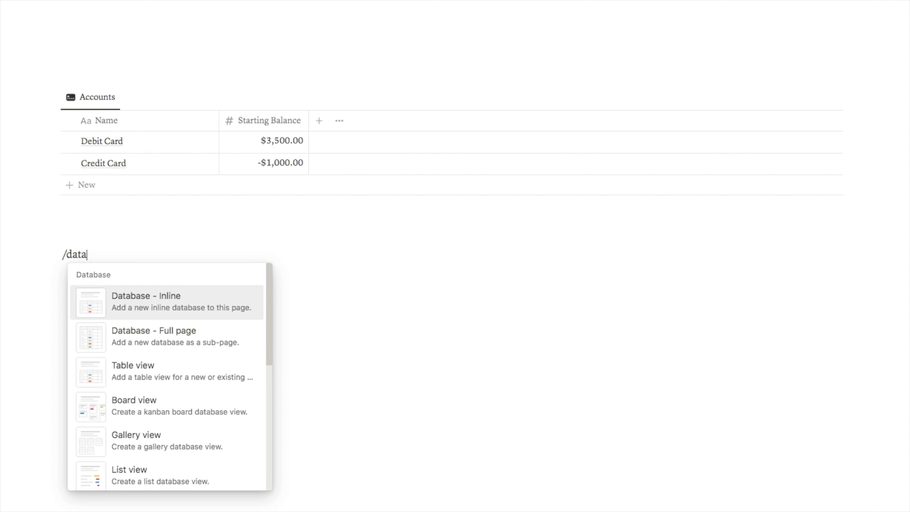
{"action": "left_click", "coordinate": [140, 306]}
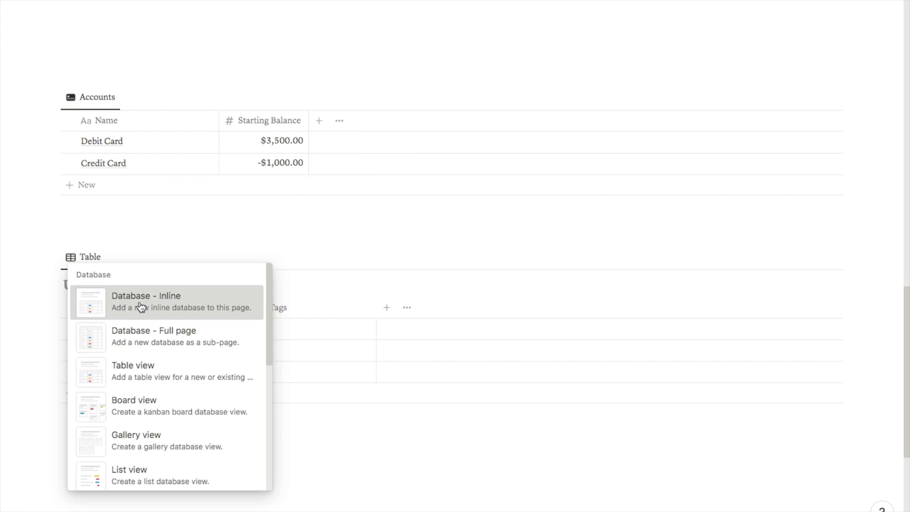
{"action": "type", "text": "Expenses 1"}
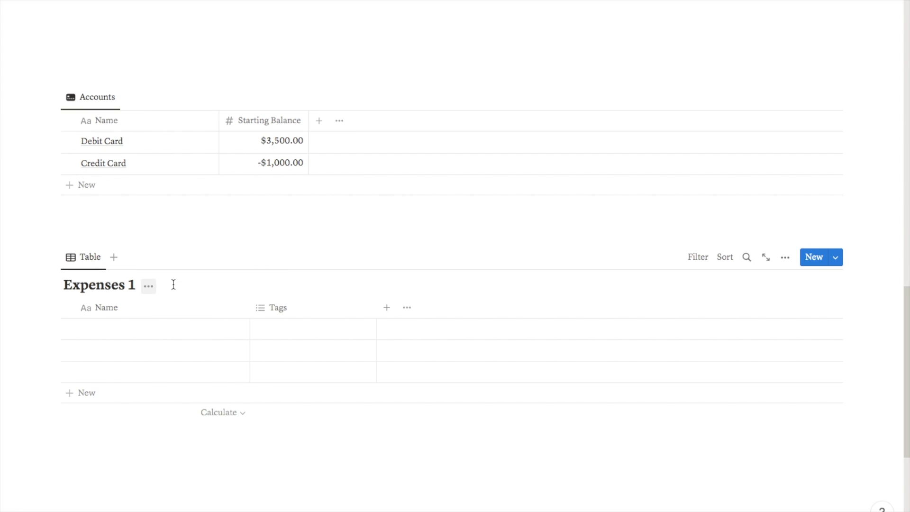
{"action": "left_click", "coordinate": [149, 286]}
{"action": "left_click", "coordinate": [135, 357]}
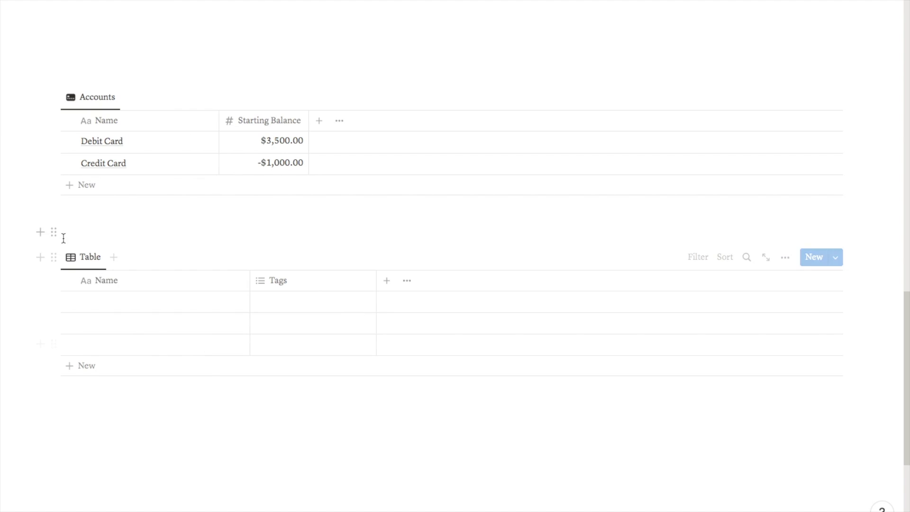
Rename the second database's table view as "Expenses" and give it the arrow down circle icon.
{"action": "left_click", "coordinate": [91, 257]}
{"action": "left_click", "coordinate": [108, 287]}
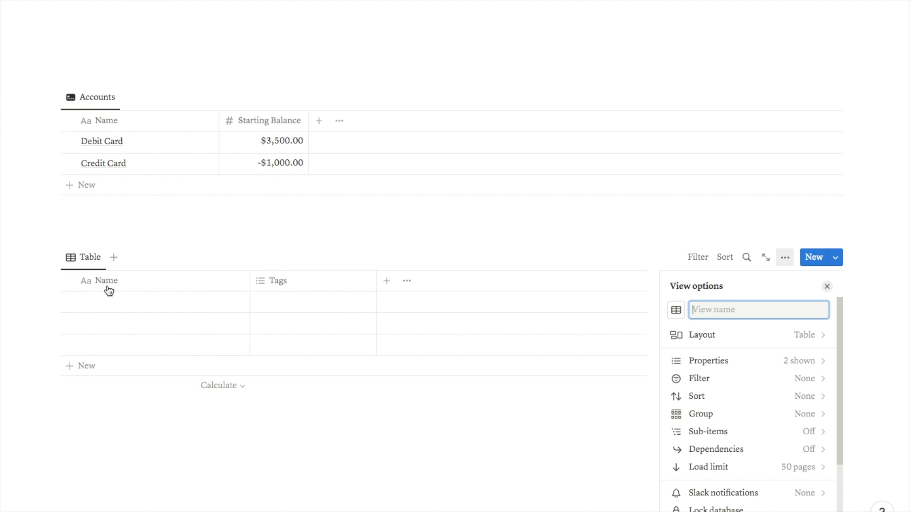
{"action": "type", "text": "Expenses"}
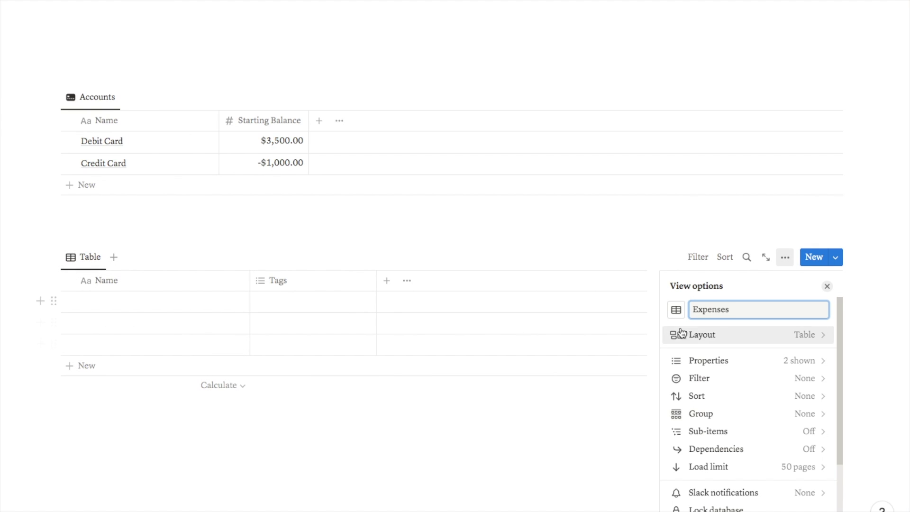
{"action": "left_click", "coordinate": [676, 310]}
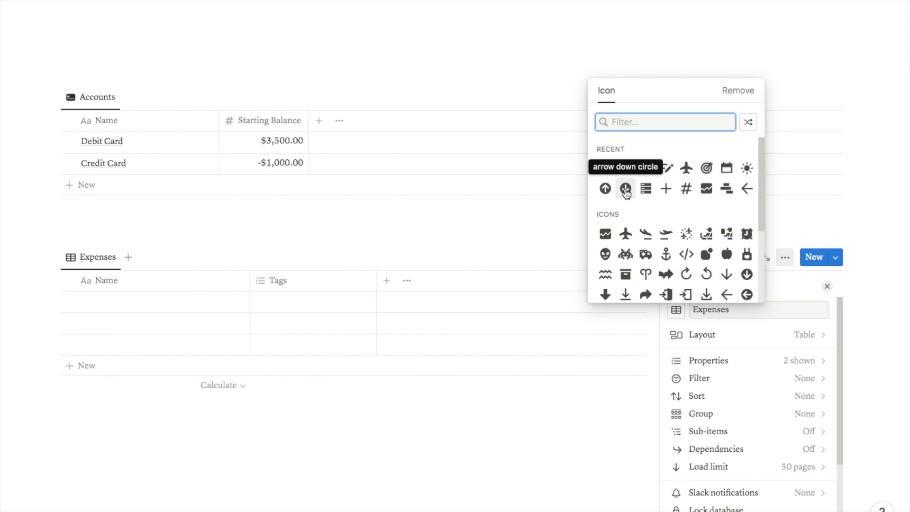
{"action": "left_click", "coordinate": [626, 192]}
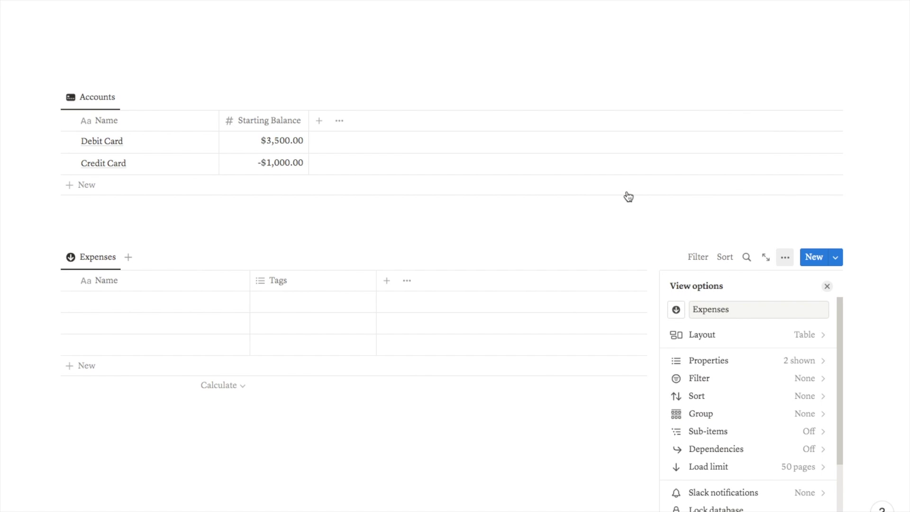
Delete two empty rows and the Tags property from the Expenses table, and slightly narrow its Name column.
{"action": "left_click", "coordinate": [827, 286]}
{"action": "left_click_drag", "start_coordinate": [26, 345], "coordinate": [102, 331]}
{"action": "key", "text": "Delete"}
{"action": "left_click", "coordinate": [362, 283]}
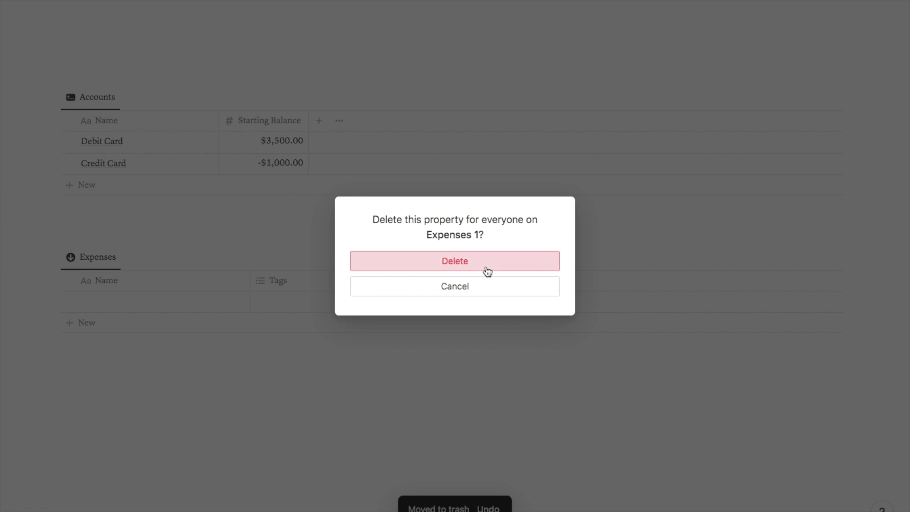
{"action": "left_click", "coordinate": [484, 263]}
{"action": "left_click_drag", "start_coordinate": [250, 284], "coordinate": [231, 285]}
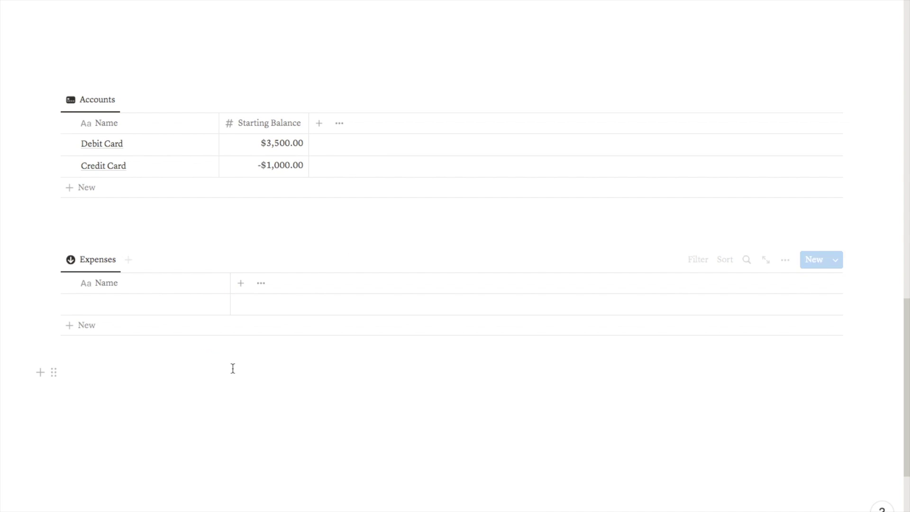
Add a number property named "Amount" to the Expenses table and set its number format to US Dollar.
{"action": "left_click", "coordinate": [241, 284]}
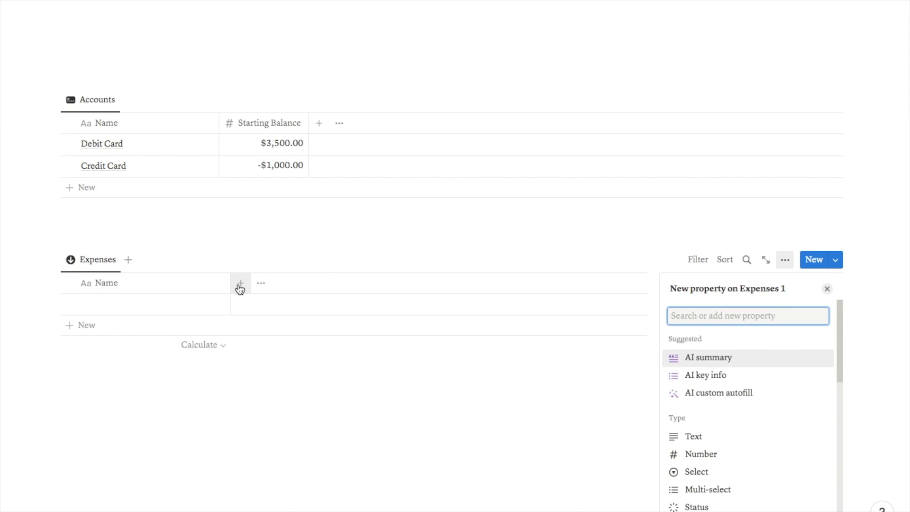
{"action": "type", "text": "numb"}
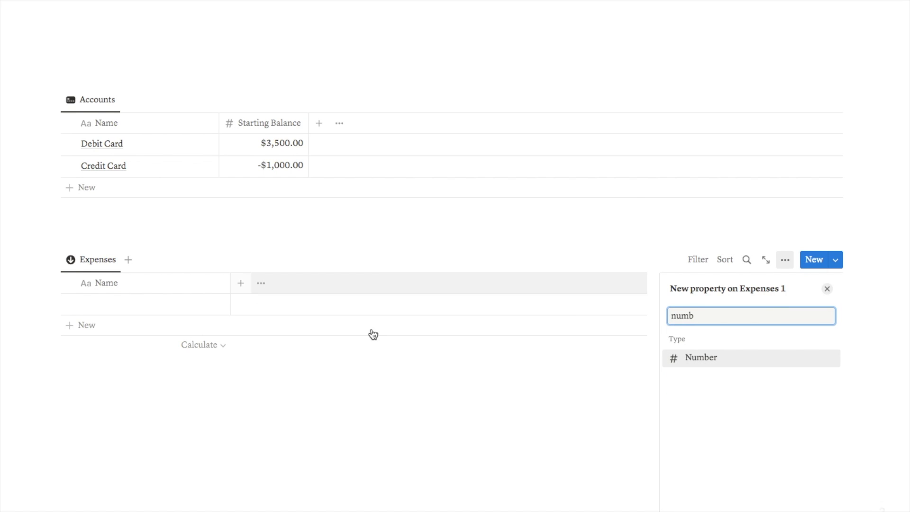
{"action": "left_click", "coordinate": [701, 363]}
{"action": "type", "text": "Amount"}
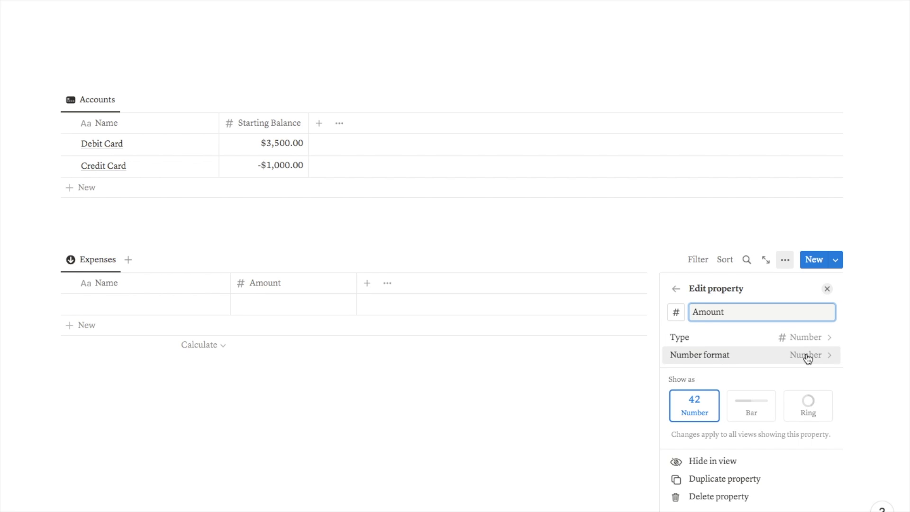
{"action": "left_click", "coordinate": [698, 359]}
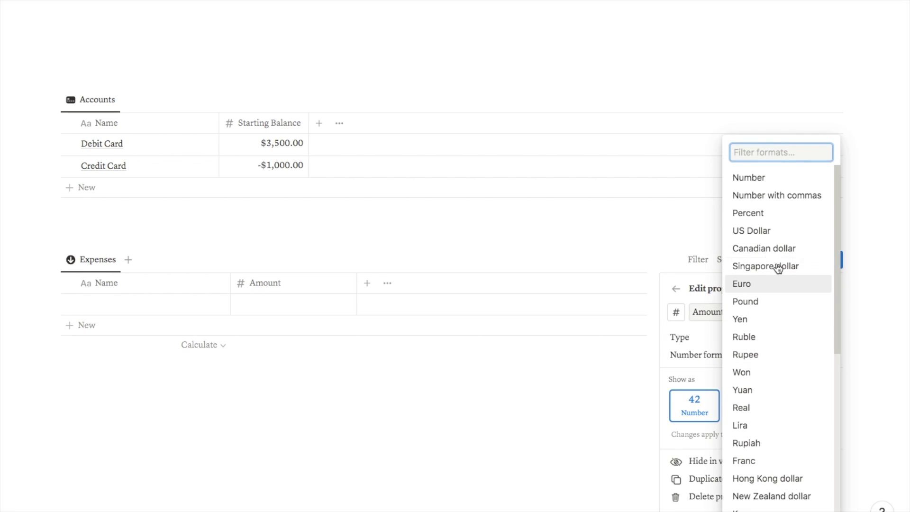
{"action": "left_click", "coordinate": [752, 232]}
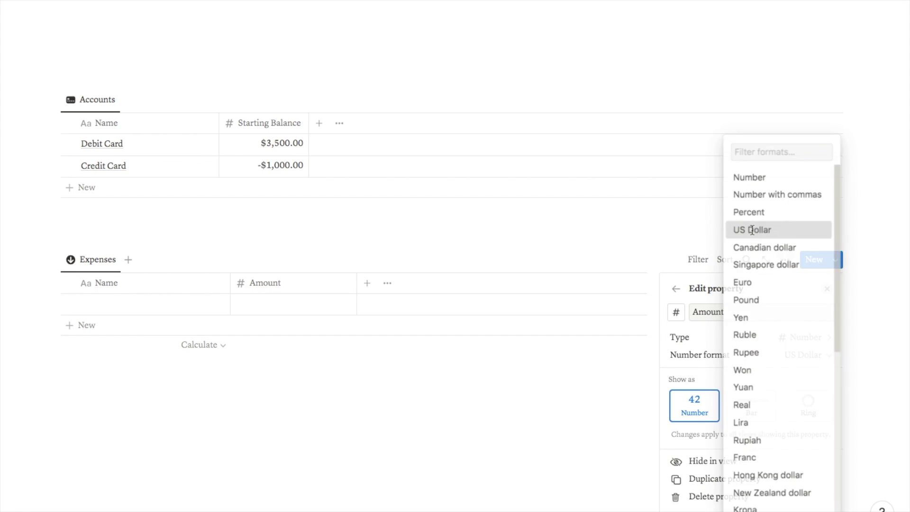
{"action": "left_click", "coordinate": [827, 289]}
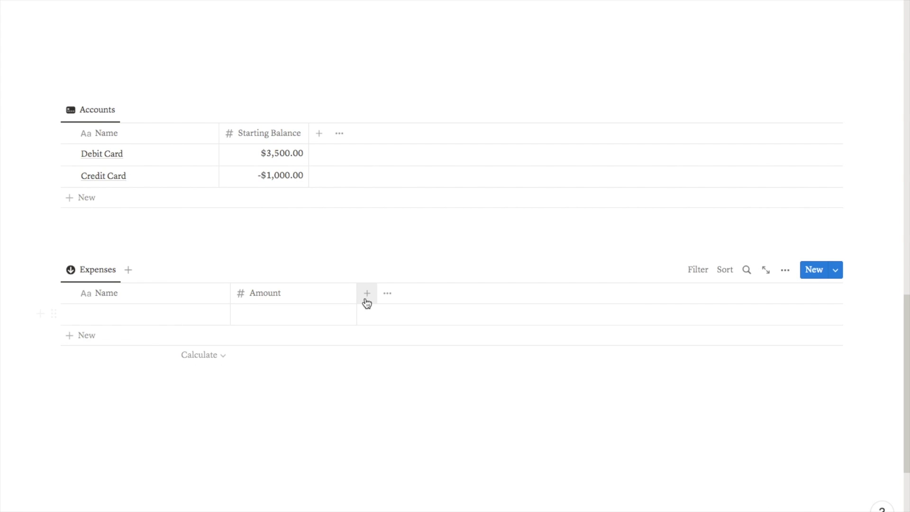
Add a date property to the Expenses table, keeping the name "Date".
{"action": "left_click", "coordinate": [365, 299]}
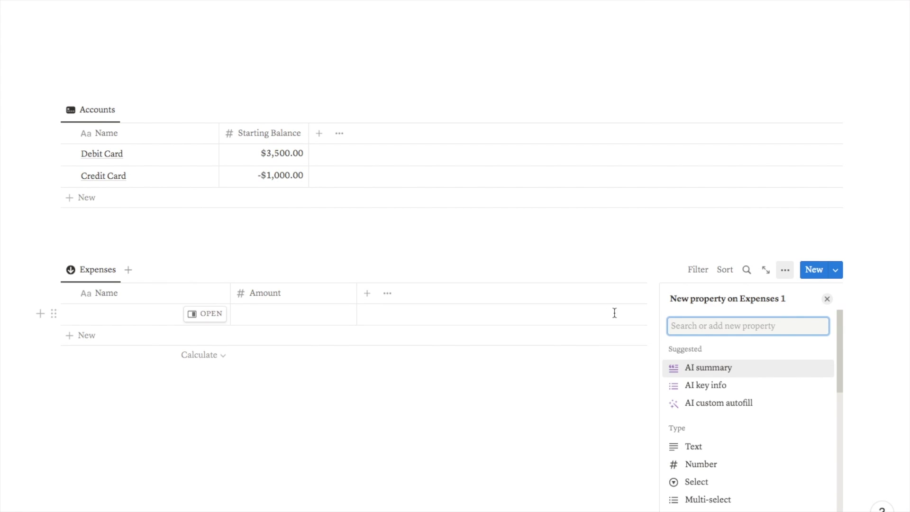
{"action": "type", "text": "date"}
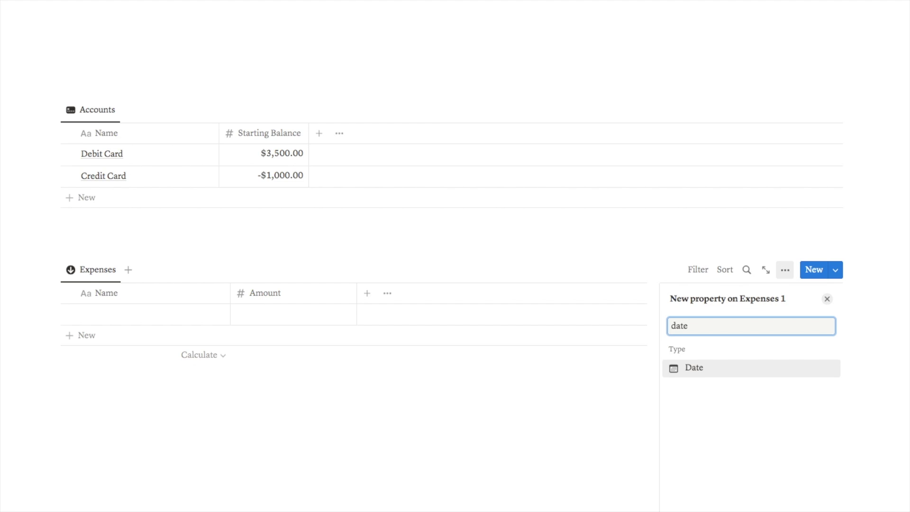
{"action": "left_click", "coordinate": [708, 376]}
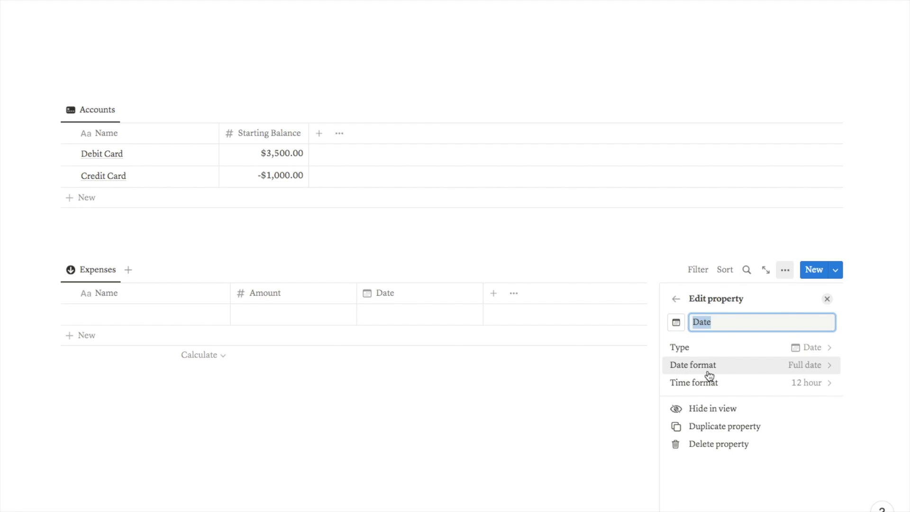
{"action": "left_click", "coordinate": [826, 302]}
{"action": "scroll", "coordinate": [444, 405], "scroll_direction": "up", "scroll_amount": 1}
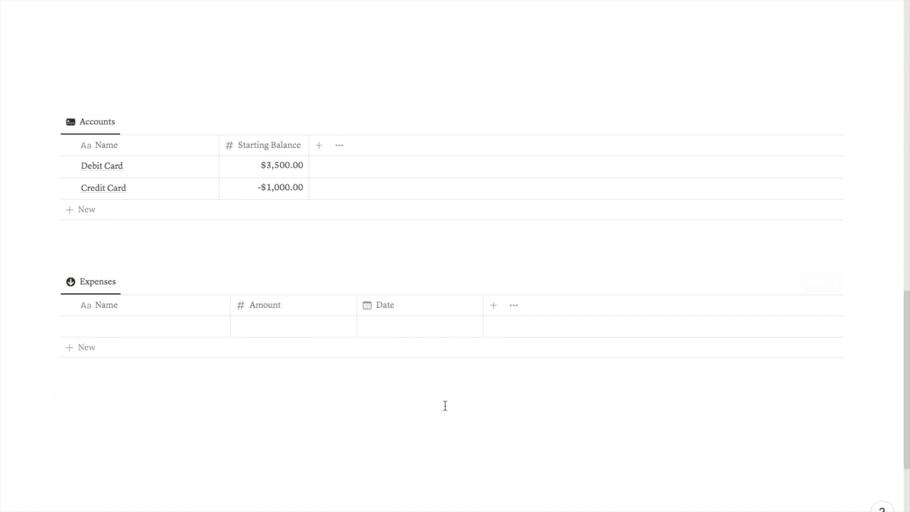
Fill the empty Expenses row with the name "Rent", an amount of $900 and the date August 9, 2023.
{"action": "left_click", "coordinate": [107, 331]}
{"action": "type", "text": "Rent"}
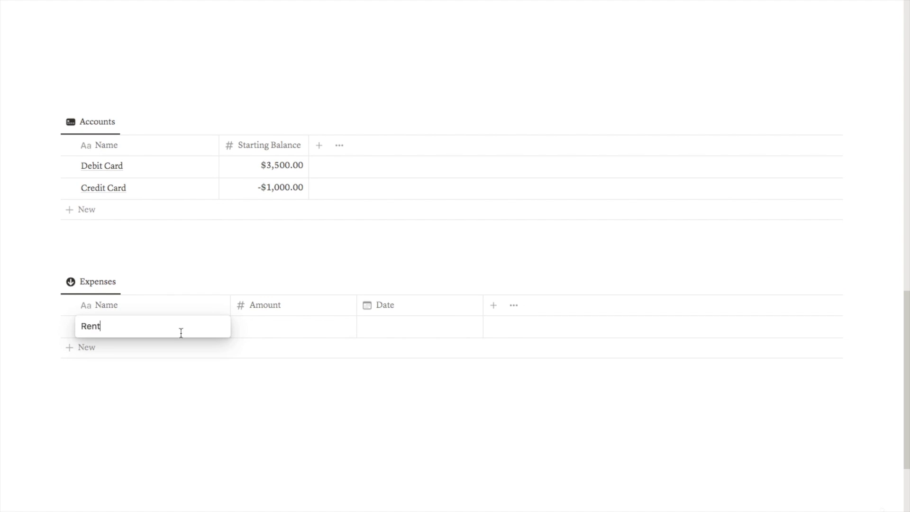
{"action": "left_click", "coordinate": [258, 331]}
{"action": "type", "text": "900"}
{"action": "key", "text": "Return"}
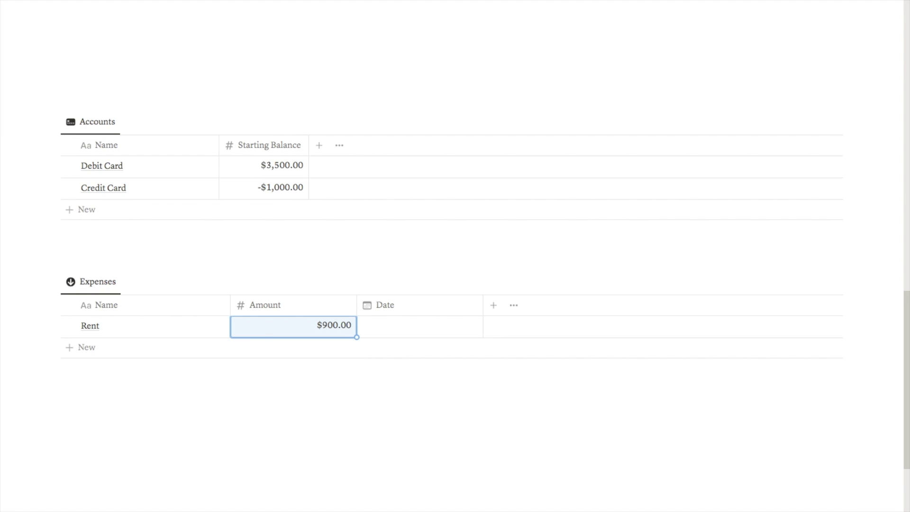
{"action": "left_click", "coordinate": [399, 329]}
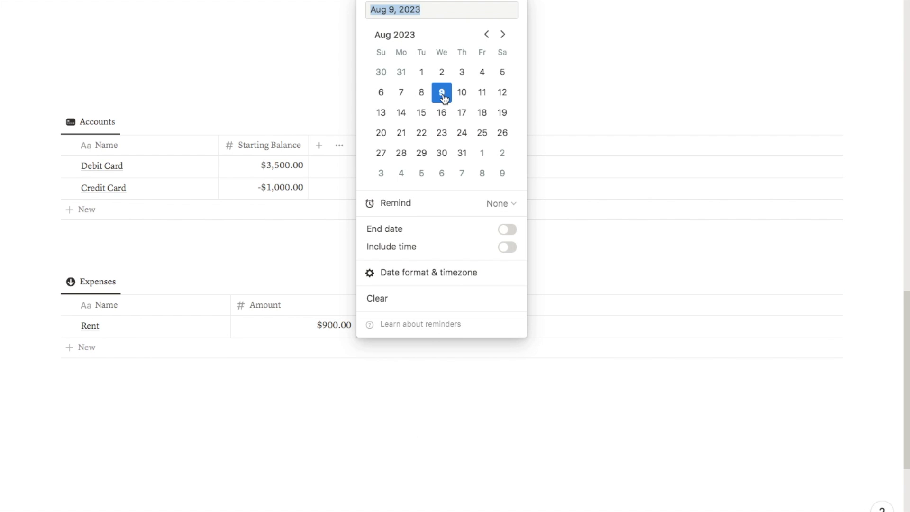
{"action": "left_click", "coordinate": [444, 98]}
{"action": "left_click", "coordinate": [348, 498]}
Insert a third inline database below the Expenses table, title it "Income 1" and hide the title.
{"action": "left_click", "coordinate": [107, 393]}
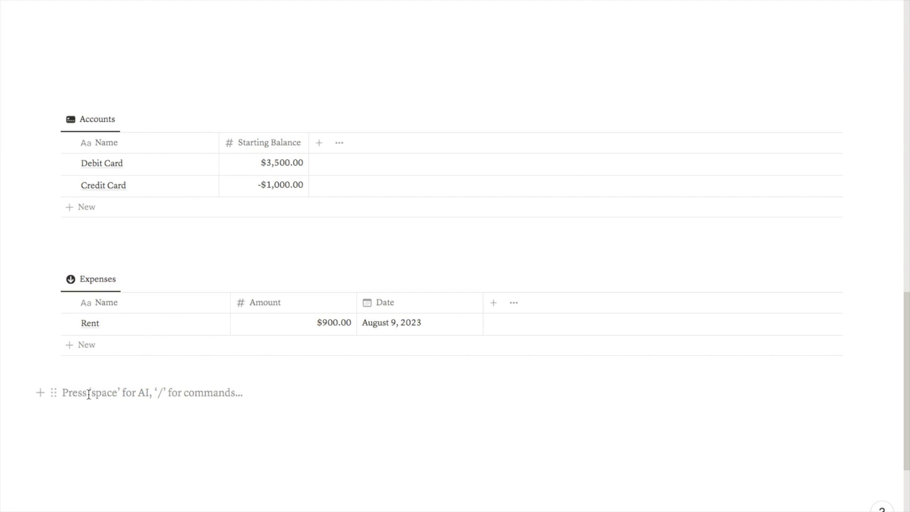
{"action": "type", "text": "/data"}
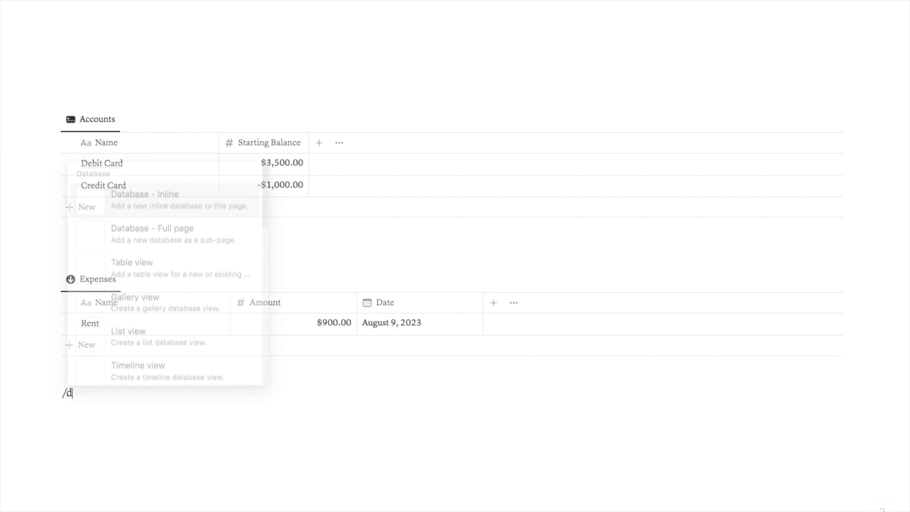
{"action": "left_click", "coordinate": [166, 201]}
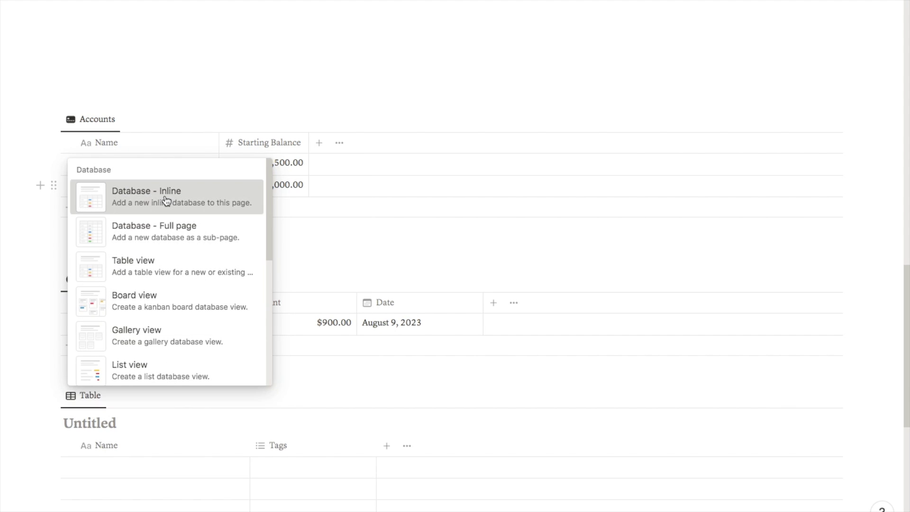
{"action": "left_click", "coordinate": [66, 423]}
{"action": "type", "text": "Income 1"}
{"action": "left_click", "coordinate": [135, 423]}
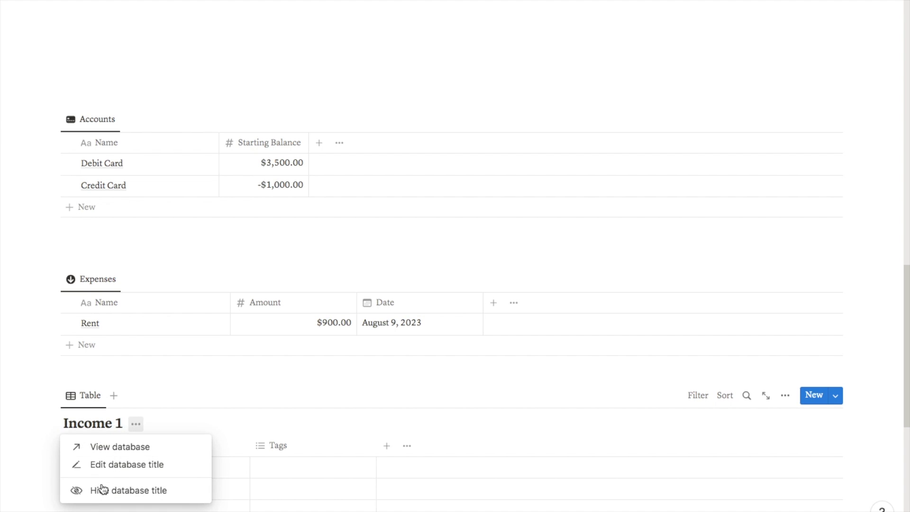
{"action": "left_click", "coordinate": [103, 488]}
Rename the third database's table view as "Income" and give it the arrow up circle icon.
{"action": "left_click", "coordinate": [91, 398]}
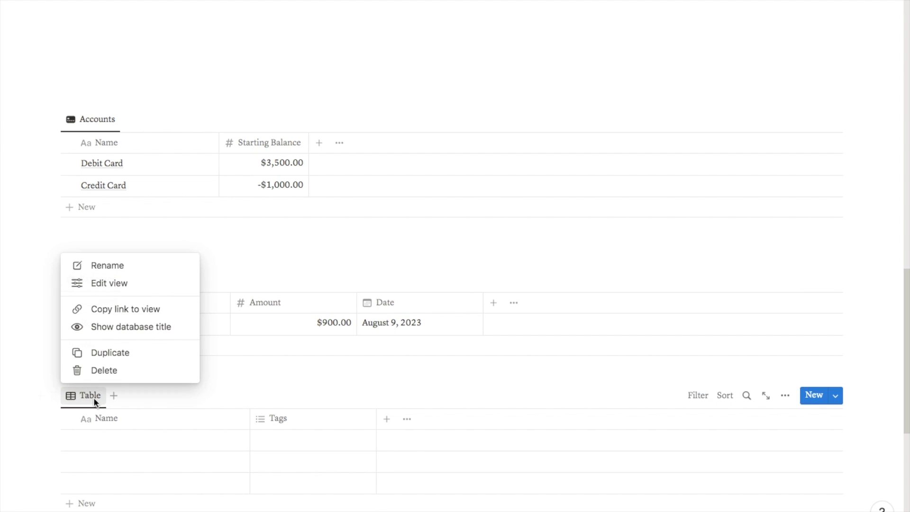
{"action": "left_click", "coordinate": [124, 264]}
{"action": "type", "text": "Income"}
{"action": "key", "text": "Return"}
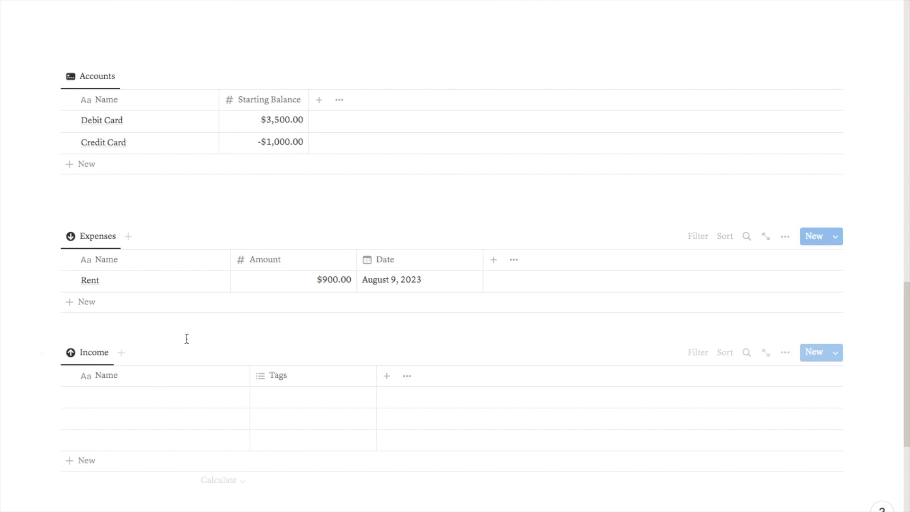
Delete two empty rows and the Tags property from the Income table.
{"action": "left_click_drag", "start_coordinate": [43, 443], "coordinate": [93, 422]}
{"action": "key", "text": "Delete"}
{"action": "left_click", "coordinate": [317, 376]}
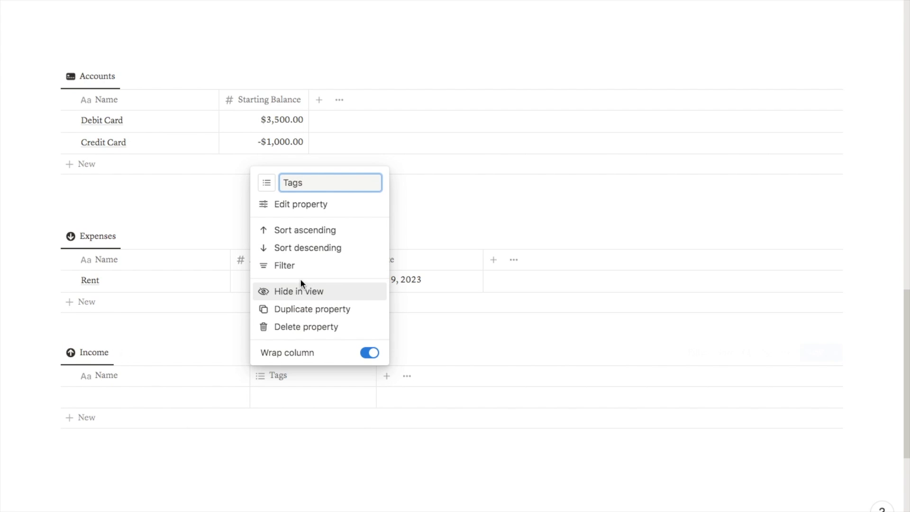
{"action": "left_click", "coordinate": [294, 326]}
{"action": "left_click", "coordinate": [434, 264]}
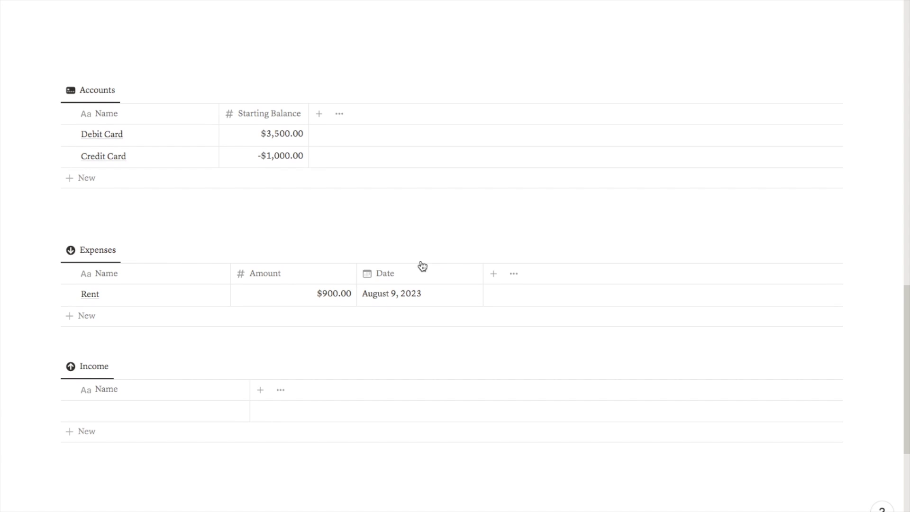
Add a number property named "Amount" to the Income table and set its number format to US Dollar.
{"action": "left_click", "coordinate": [260, 389]}
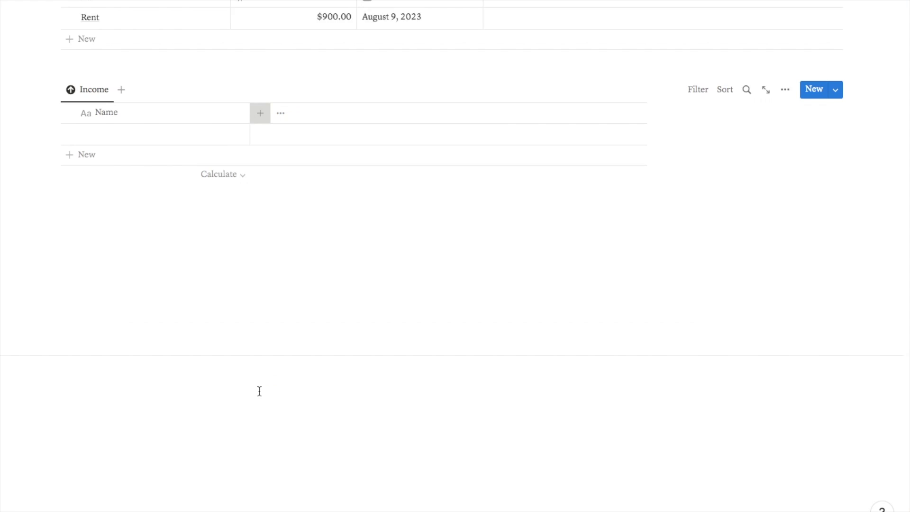
{"action": "type", "text": "number"}
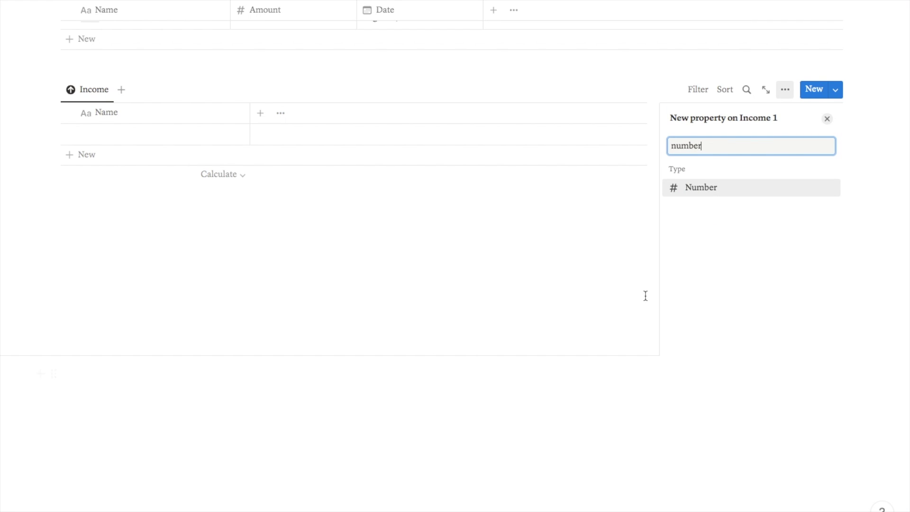
{"action": "left_click", "coordinate": [711, 192]}
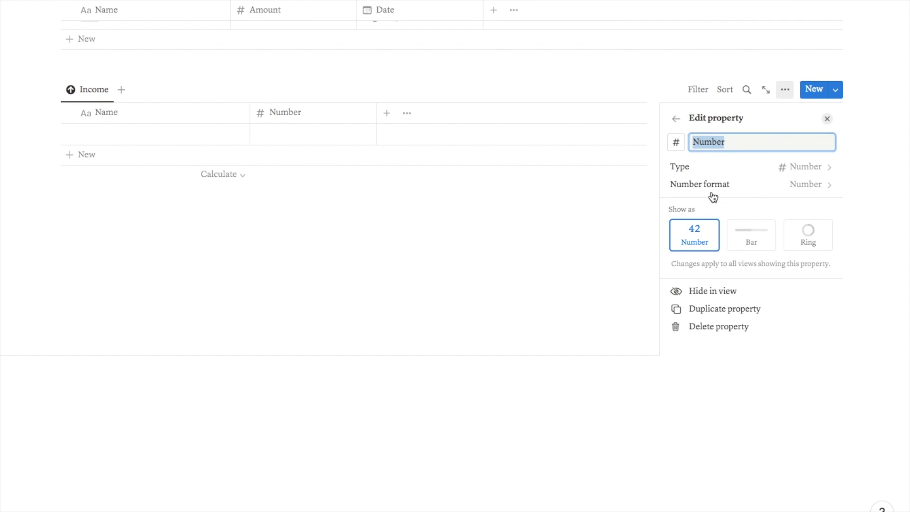
{"action": "type", "text": "Amount"}
{"action": "left_click", "coordinate": [753, 186]}
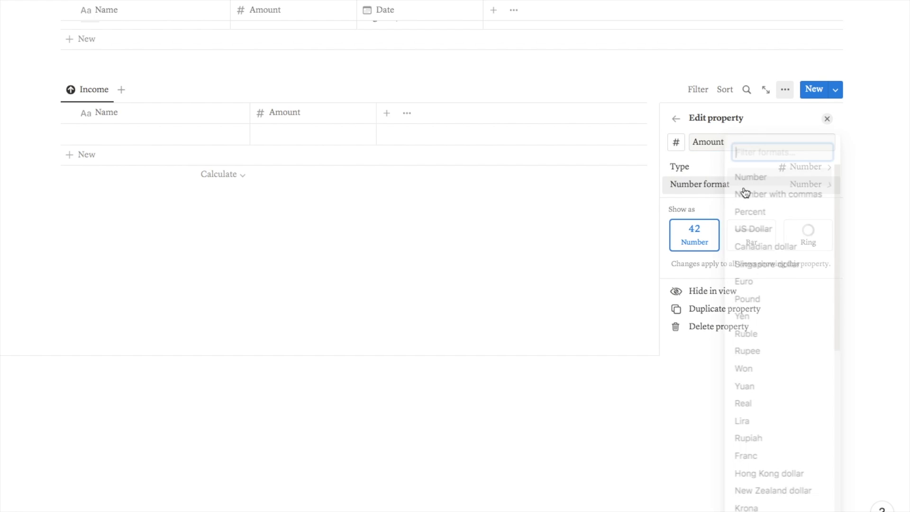
{"action": "left_click", "coordinate": [754, 231]}
{"action": "left_click", "coordinate": [827, 119]}
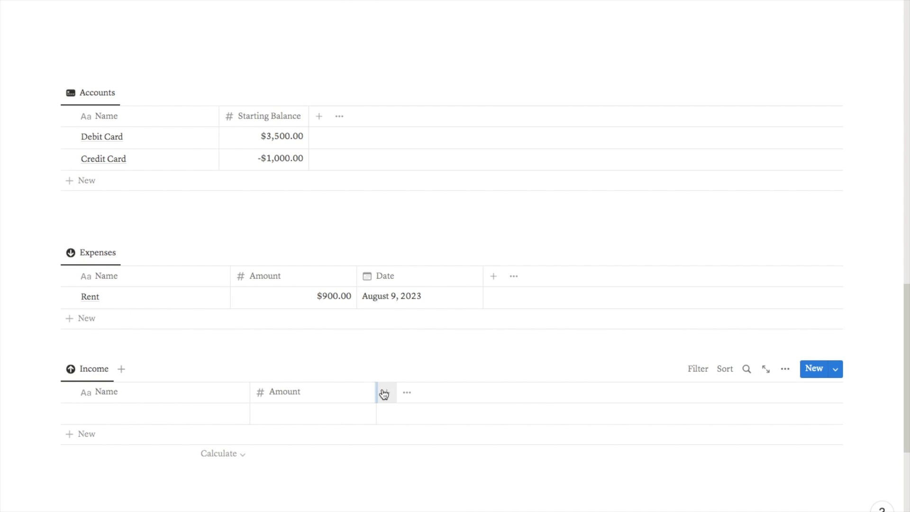
Add a date property to the Income table, keeping the name "Date".
{"action": "left_click", "coordinate": [382, 391]}
{"action": "type", "text": "date"}
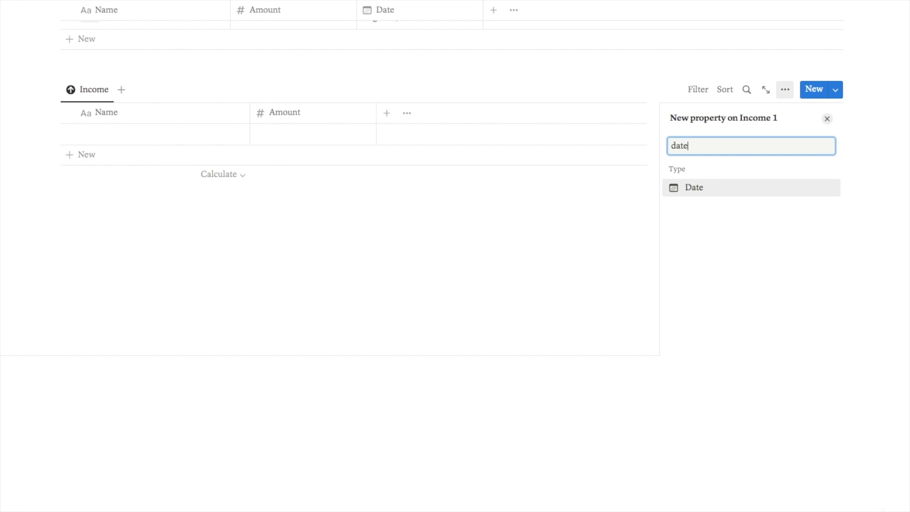
{"action": "left_click", "coordinate": [705, 194]}
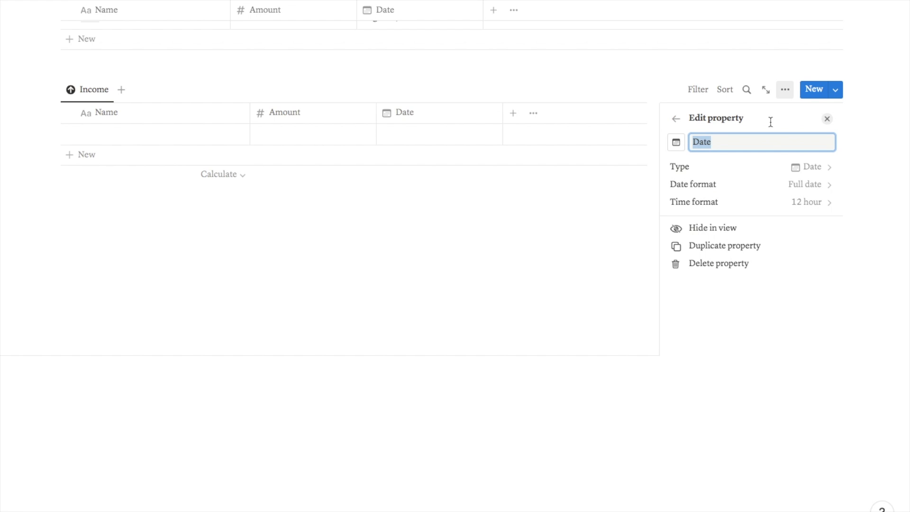
{"action": "left_click", "coordinate": [829, 121]}
{"action": "scroll", "coordinate": [496, 294], "scroll_direction": "up", "scroll_amount": 6}
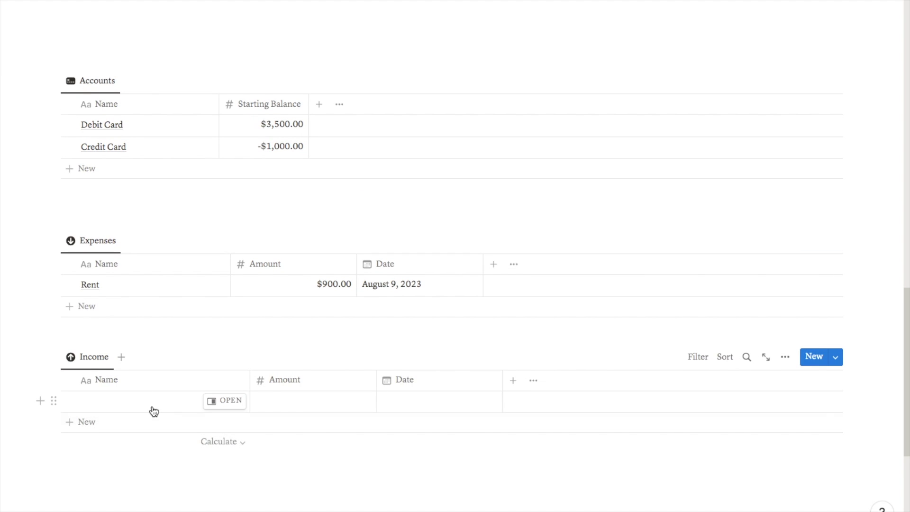
Fill the empty Income row with the name "Paycheck", an amount of $2,000 and the date August 9, 2023.
{"action": "left_click", "coordinate": [117, 403]}
{"action": "type", "text": "P"}
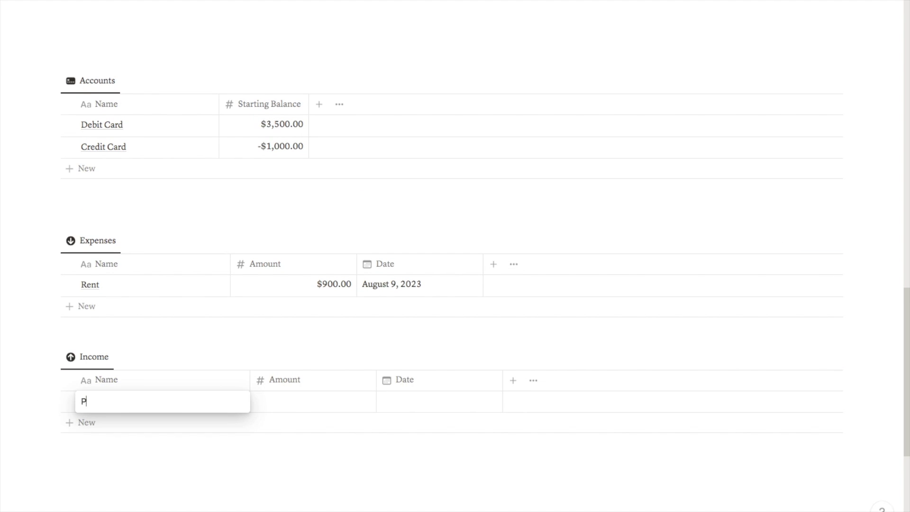
{"action": "type", "text": "aycheck"}
{"action": "key", "text": "Return"}
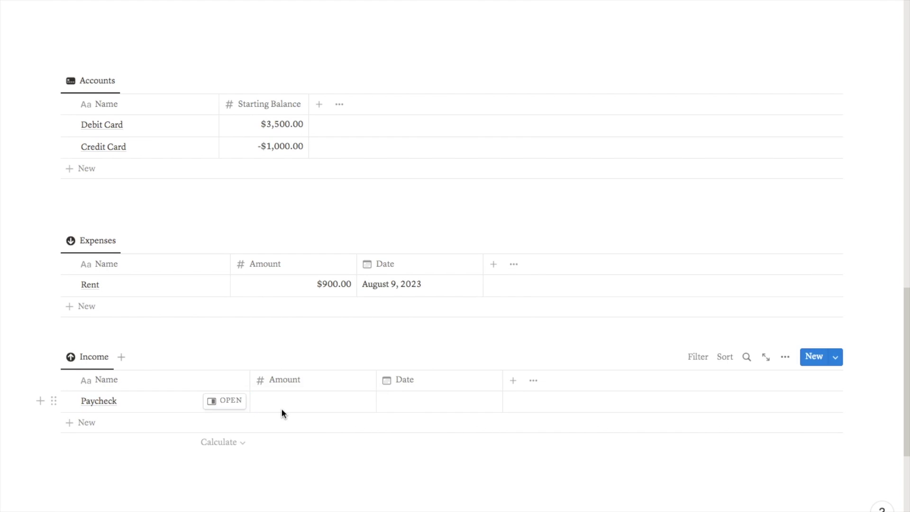
{"action": "left_click", "coordinate": [281, 408]}
{"action": "type", "text": "2000"}
{"action": "key", "text": "Return"}
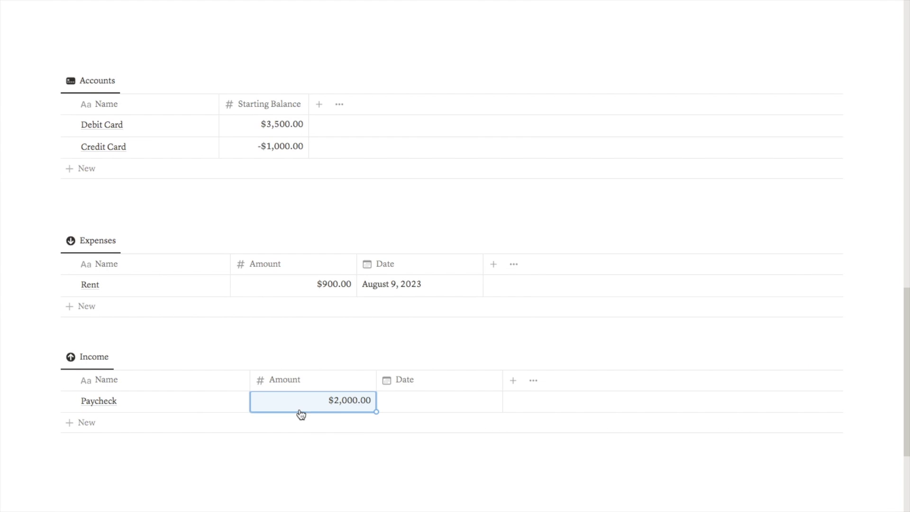
{"action": "left_click", "coordinate": [400, 408]}
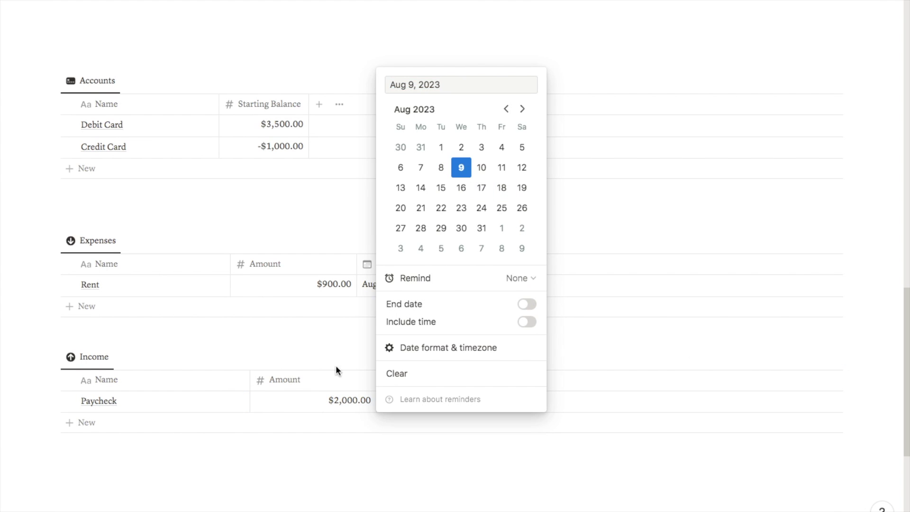
Add a relation property to the Expenses table linked to the Accounts 1 database, with the relation also shown on Accounts 1.
{"action": "left_click", "coordinate": [370, 499]}
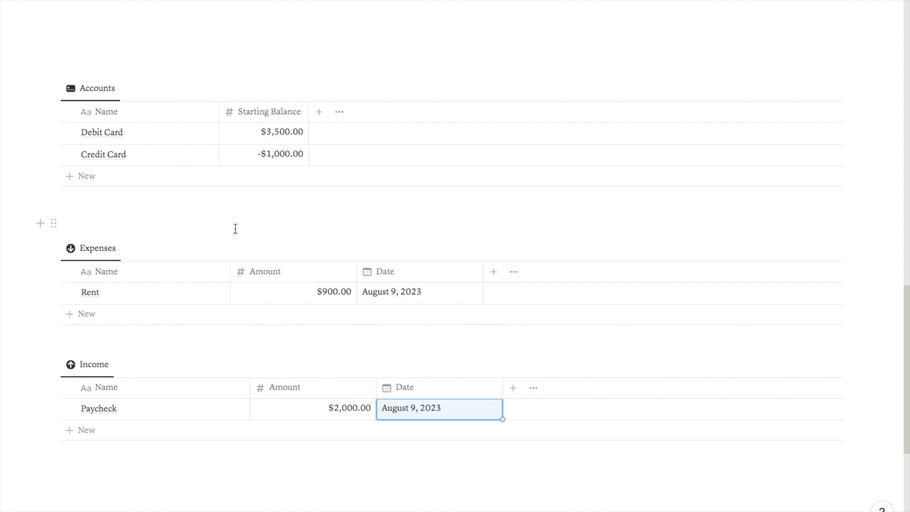
{"action": "left_click", "coordinate": [493, 273]}
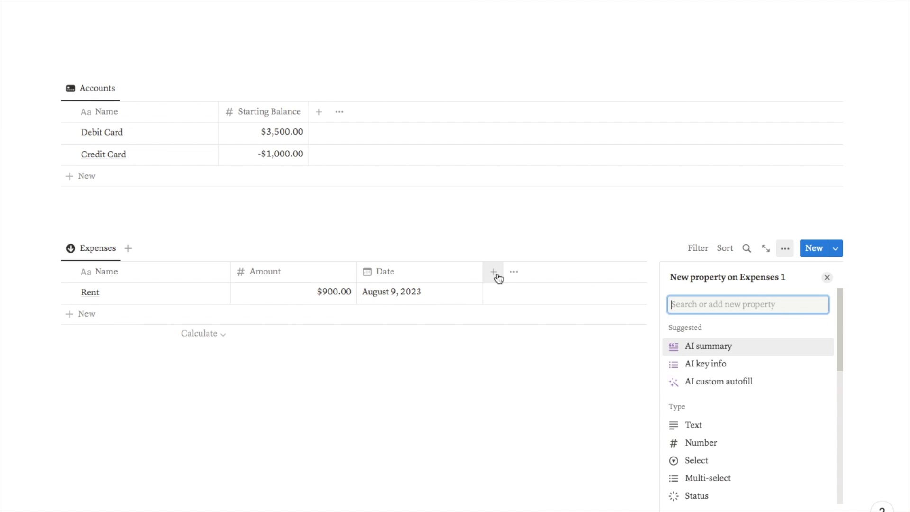
{"action": "type", "text": "relat"}
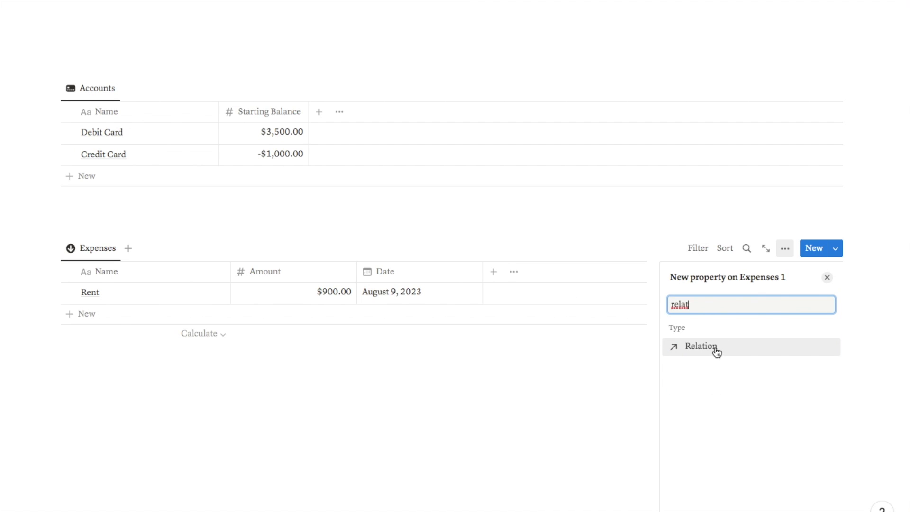
{"action": "left_click", "coordinate": [717, 351]}
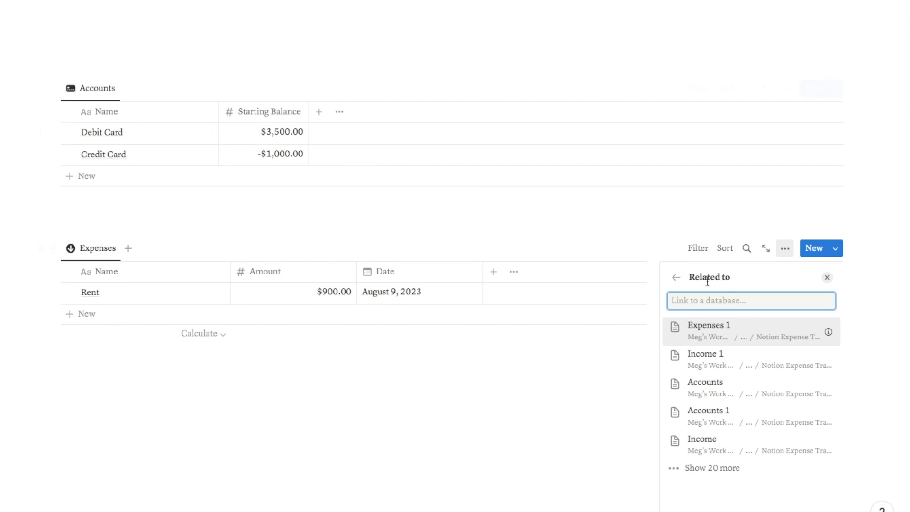
{"action": "left_click", "coordinate": [718, 421]}
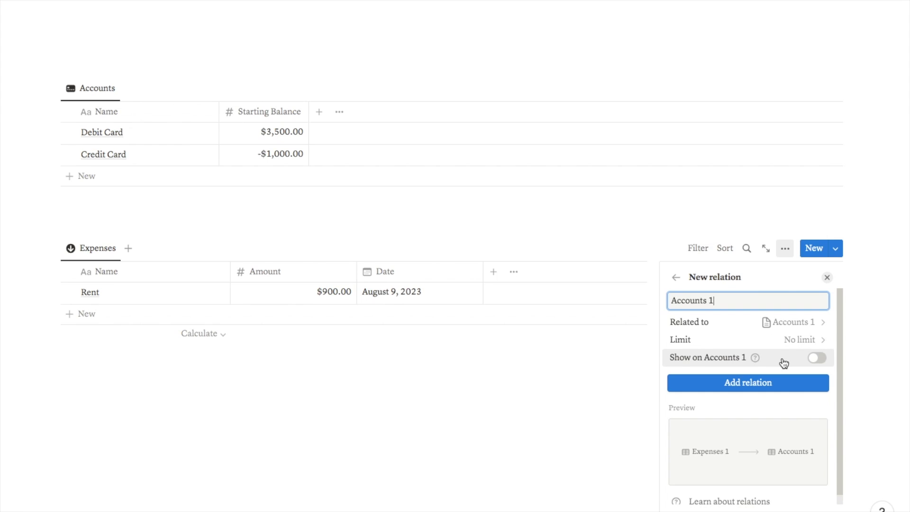
{"action": "left_click", "coordinate": [820, 360]}
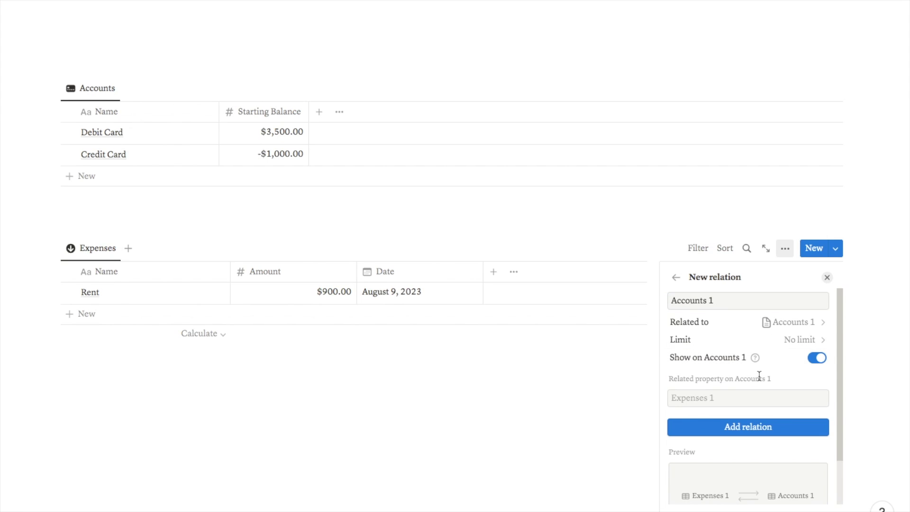
{"action": "left_click", "coordinate": [739, 427]}
{"action": "left_click", "coordinate": [826, 277]}
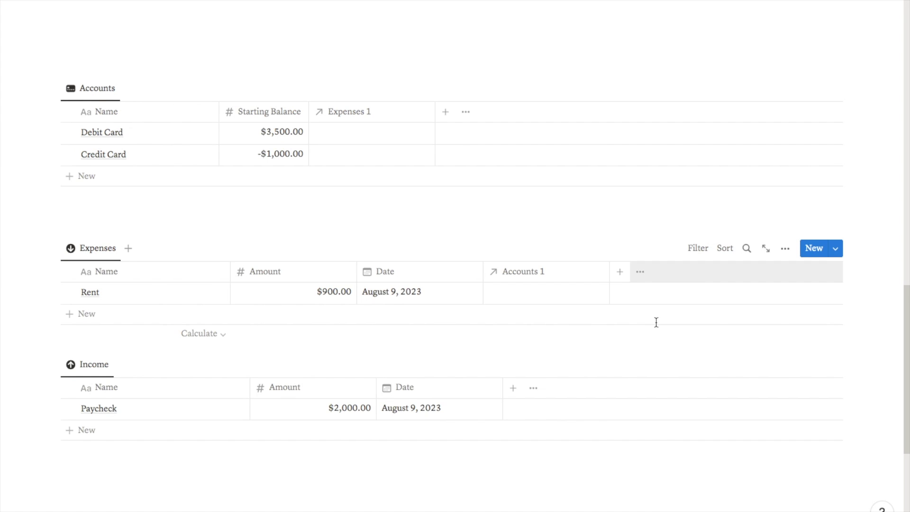
Add a relation property to the Income table linked to the Accounts 1 database, with the relation also shown on Accounts 1.
{"action": "scroll", "coordinate": [592, 332], "scroll_direction": "up", "scroll_amount": 1}
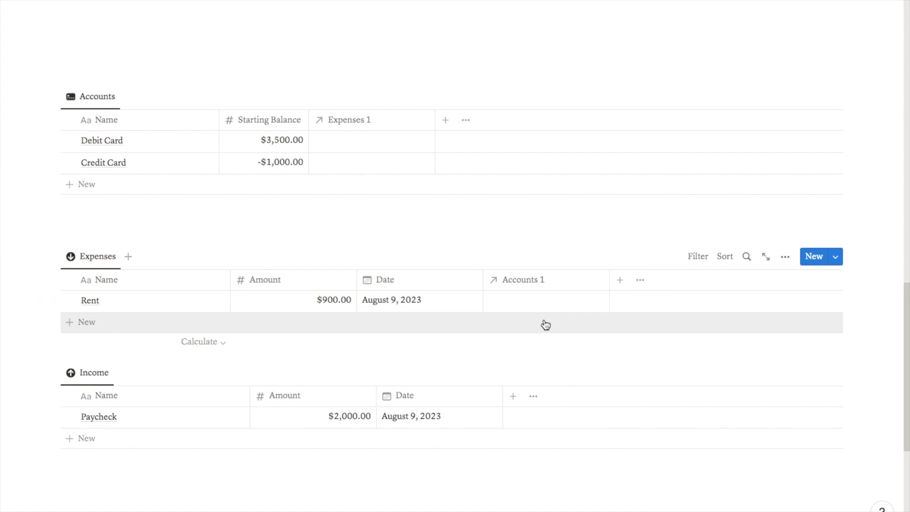
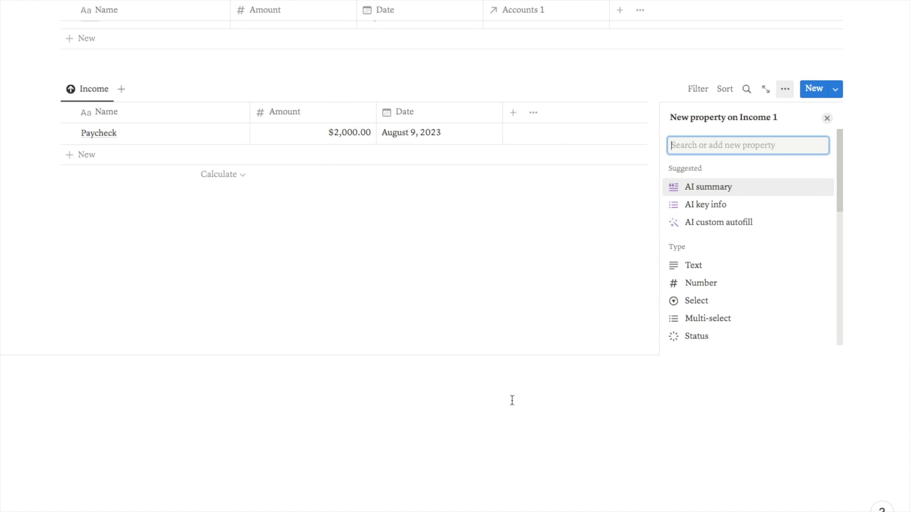
{"action": "type", "text": "relat"}
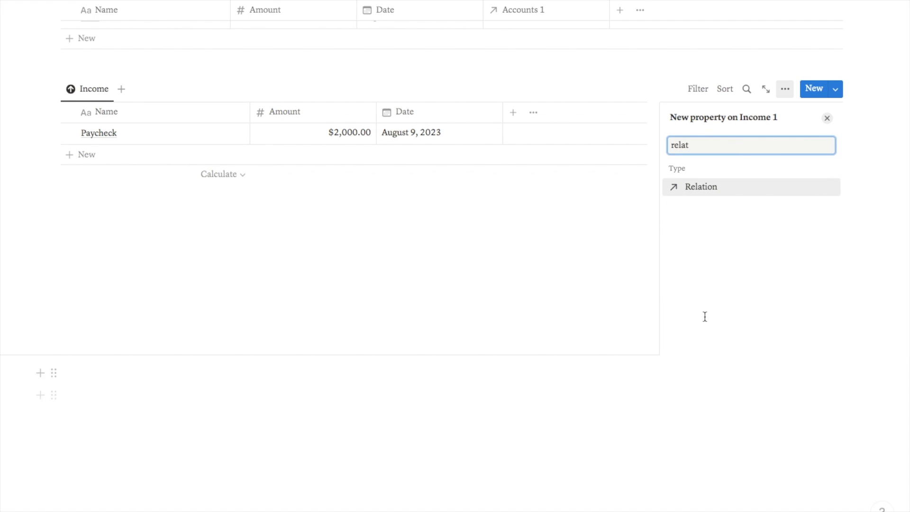
{"action": "left_click", "coordinate": [705, 188]}
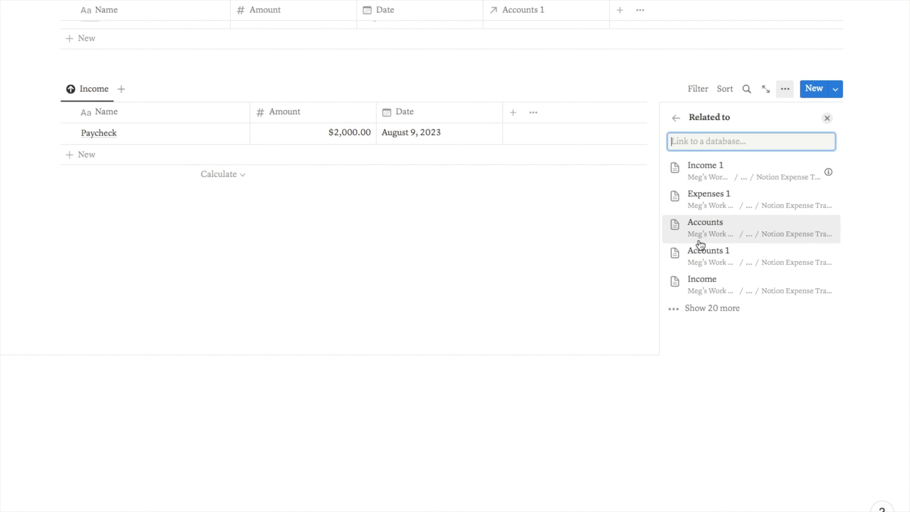
{"action": "left_click", "coordinate": [705, 256]}
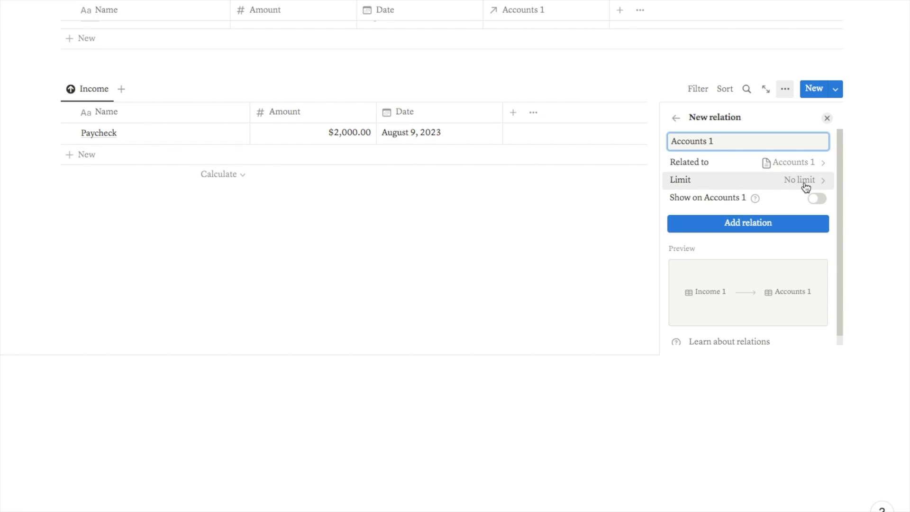
{"action": "left_click", "coordinate": [816, 200]}
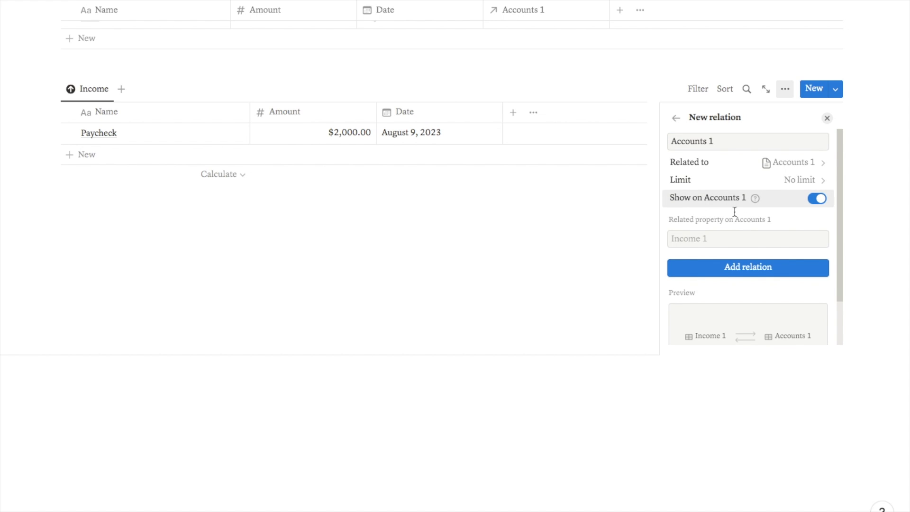
{"action": "left_click", "coordinate": [728, 268]}
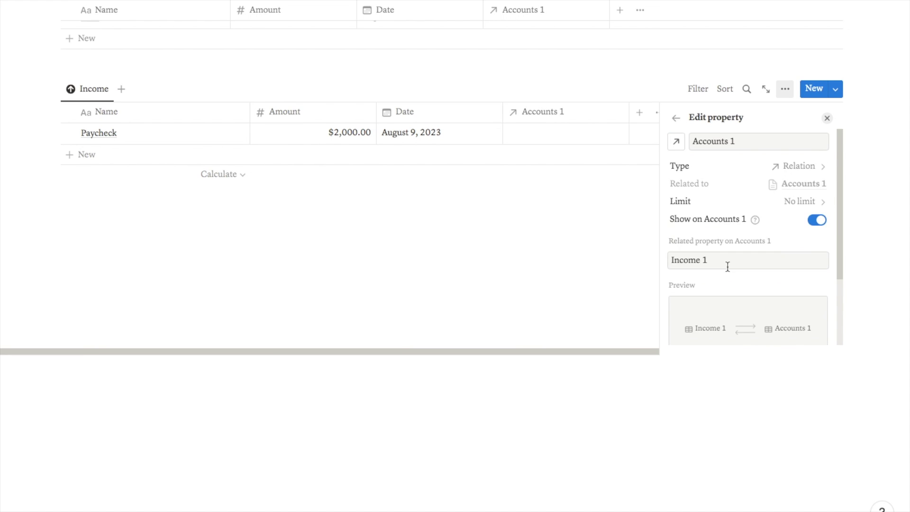
{"action": "left_click", "coordinate": [636, 214]}
Rename the relation property in the Expenses table to "Source Account".
{"action": "scroll", "coordinate": [636, 213], "scroll_direction": "up", "scroll_amount": 5}
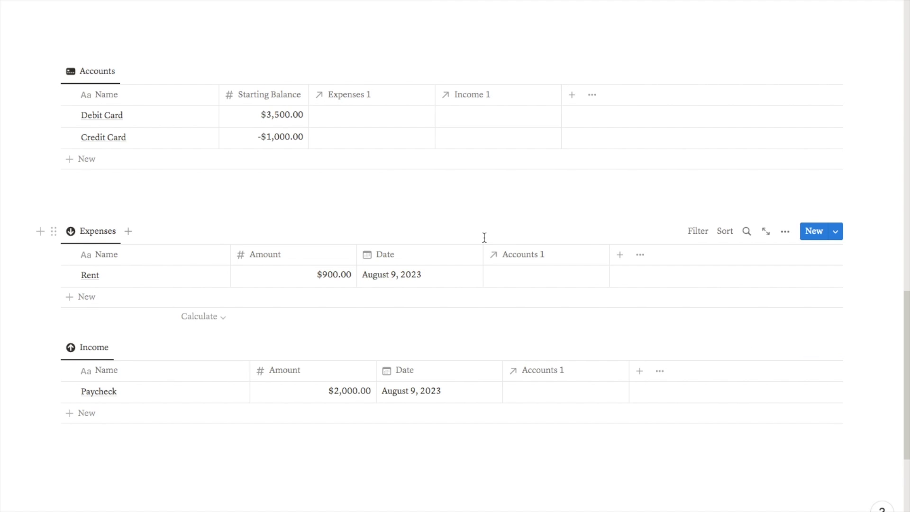
{"action": "left_click", "coordinate": [530, 263]}
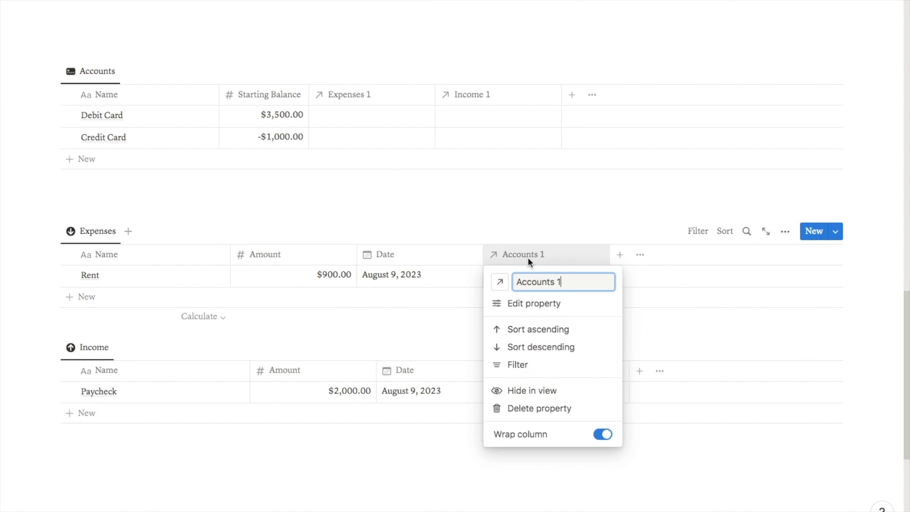
{"action": "left_click_drag", "start_coordinate": [564, 282], "coordinate": [520, 283]}
{"action": "key", "text": "BackSpace"}
{"action": "type", "text": "Source Account"}
{"action": "key", "text": "Return"}
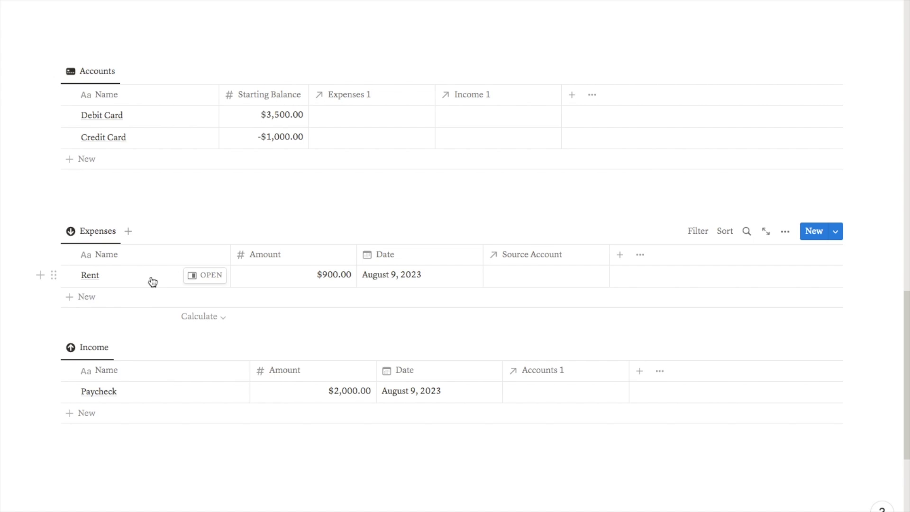
Link the Rent expense to the Debit Card page as its source account.
{"action": "left_click", "coordinate": [525, 283]}
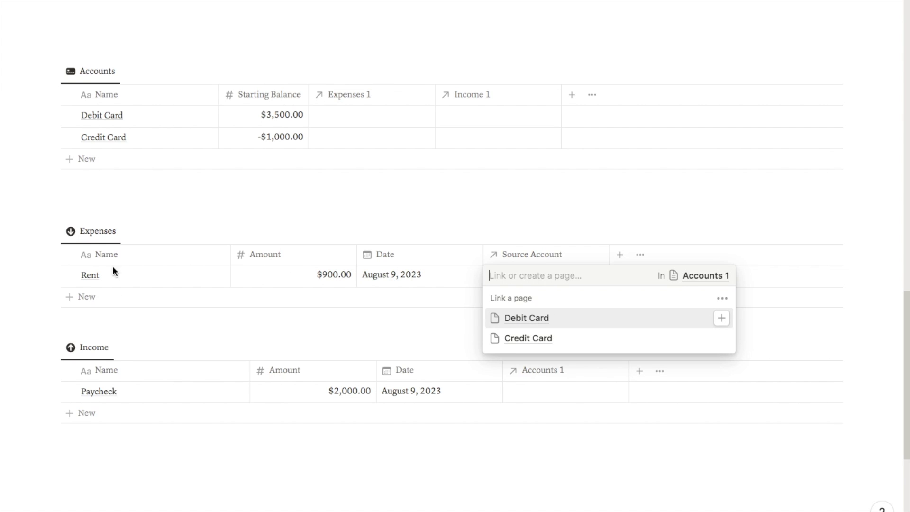
{"action": "left_click", "coordinate": [540, 320]}
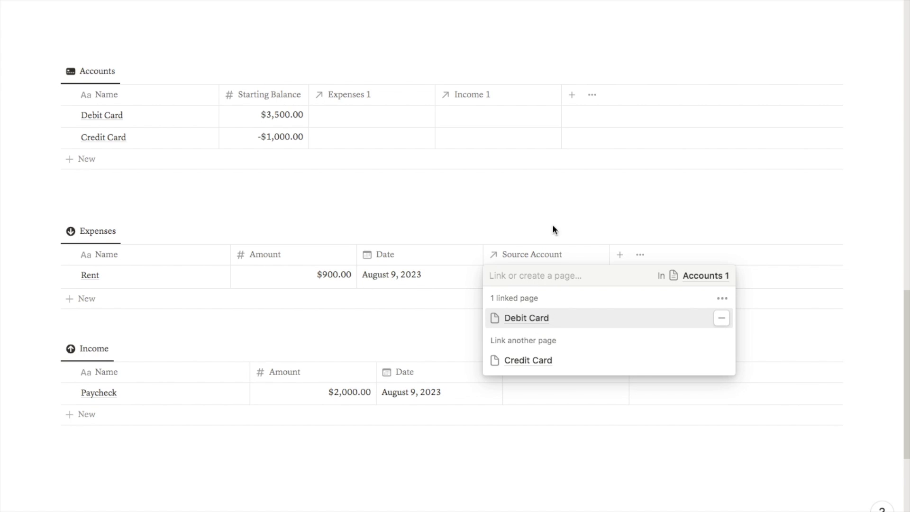
{"action": "key", "text": "Escape"}
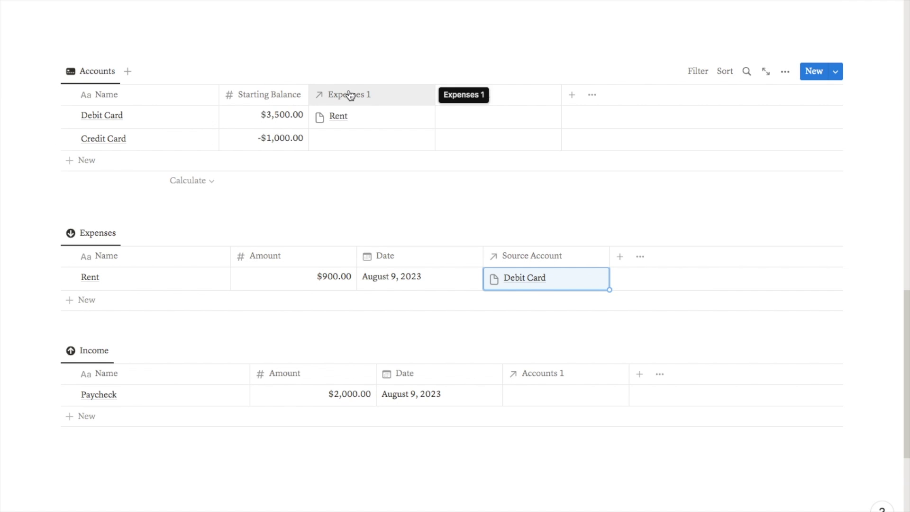
Rename the relation property in the Income table to "Destination Account".
{"action": "left_click", "coordinate": [536, 375]}
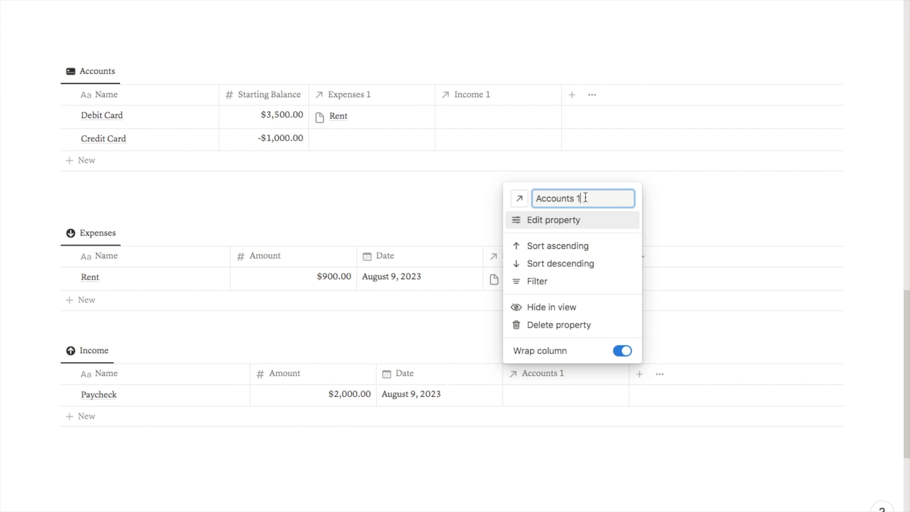
{"action": "left_click_drag", "start_coordinate": [582, 198], "coordinate": [536, 198]}
{"action": "type", "text": "Destination Account"}
{"action": "key", "text": "Return"}
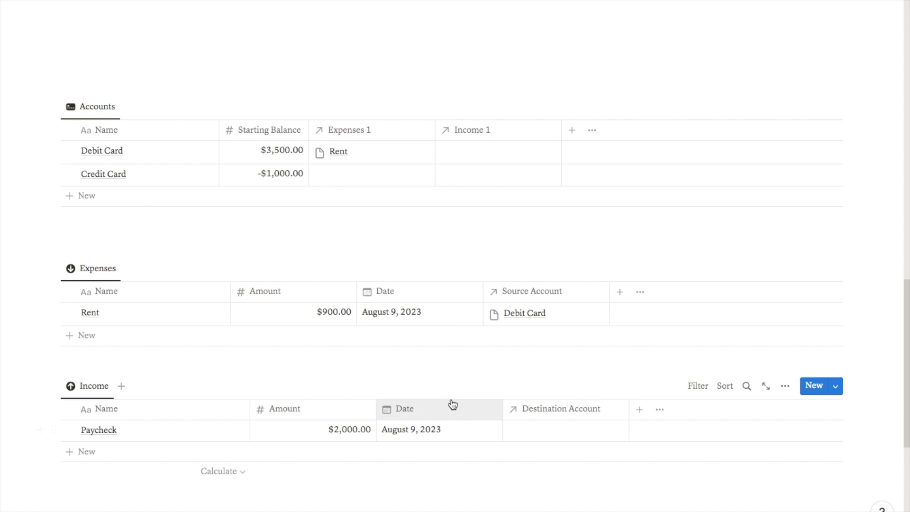
Link the Paycheck income entry to the Debit Card page as its destination account.
{"action": "left_click", "coordinate": [550, 433]}
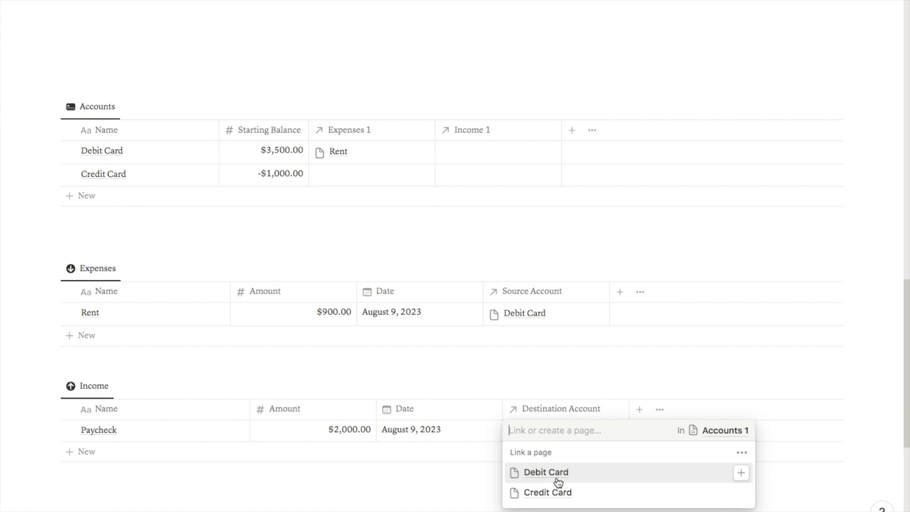
{"action": "left_click", "coordinate": [541, 475]}
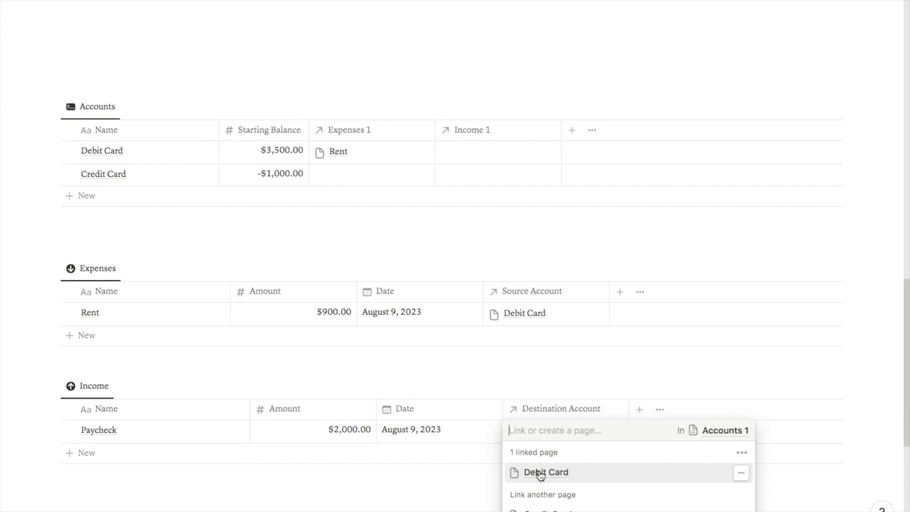
{"action": "key", "text": "Escape"}
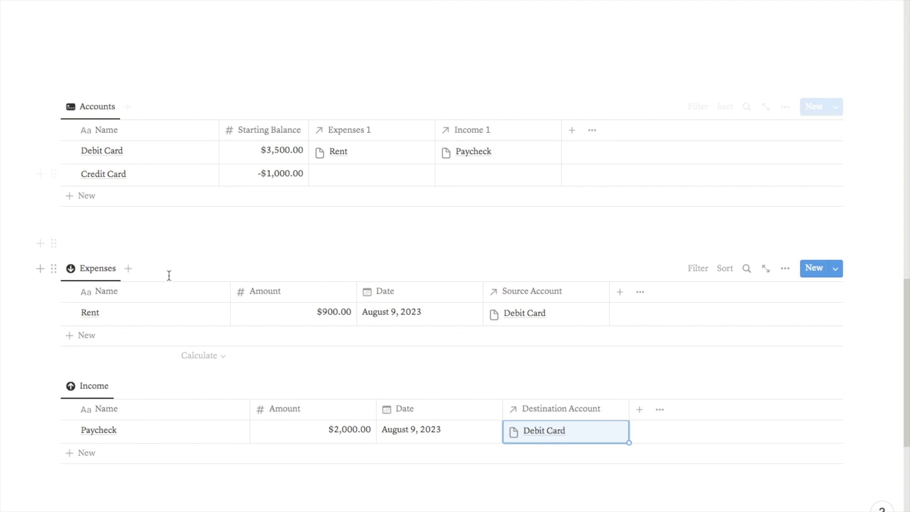
Add a new expense named "Groceries" with an amount of $100 and the date August 9, 2023.
{"action": "left_click", "coordinate": [90, 337]}
{"action": "type", "text": "G"}
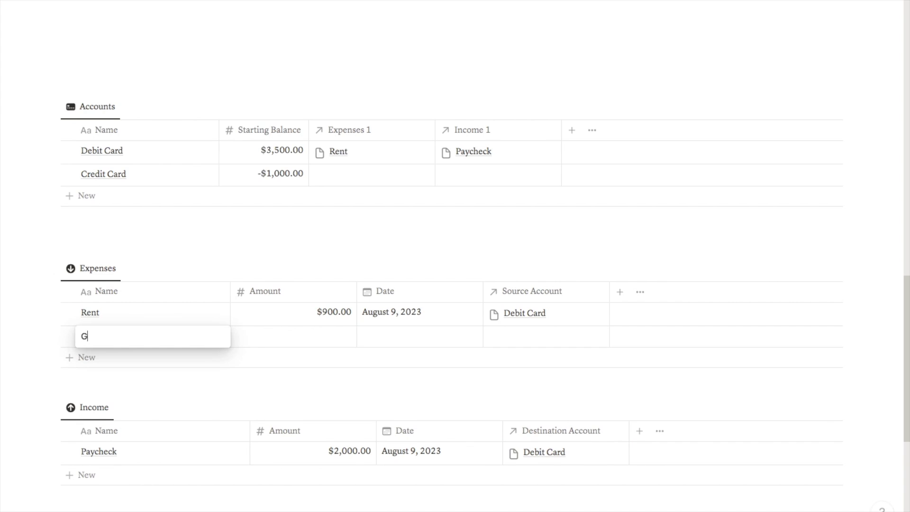
{"action": "type", "text": "roceries"}
{"action": "left_click", "coordinate": [295, 340]}
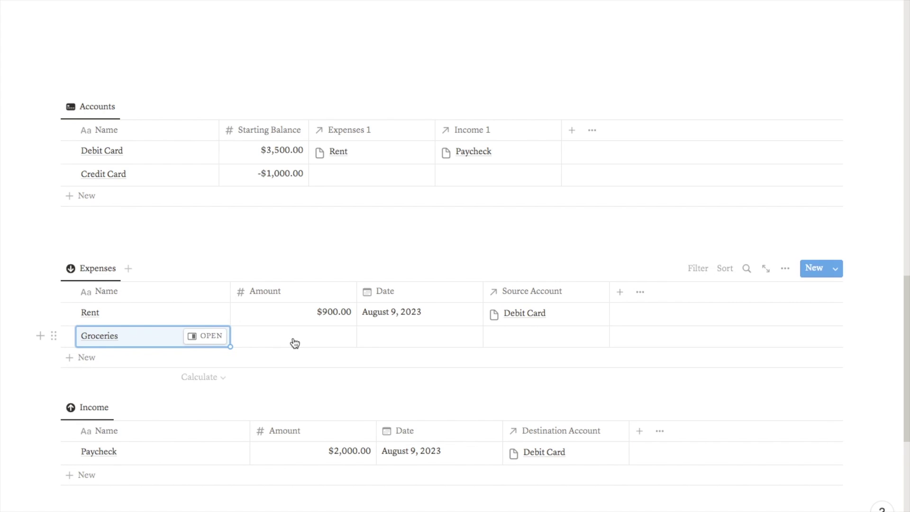
{"action": "left_click", "coordinate": [293, 338]}
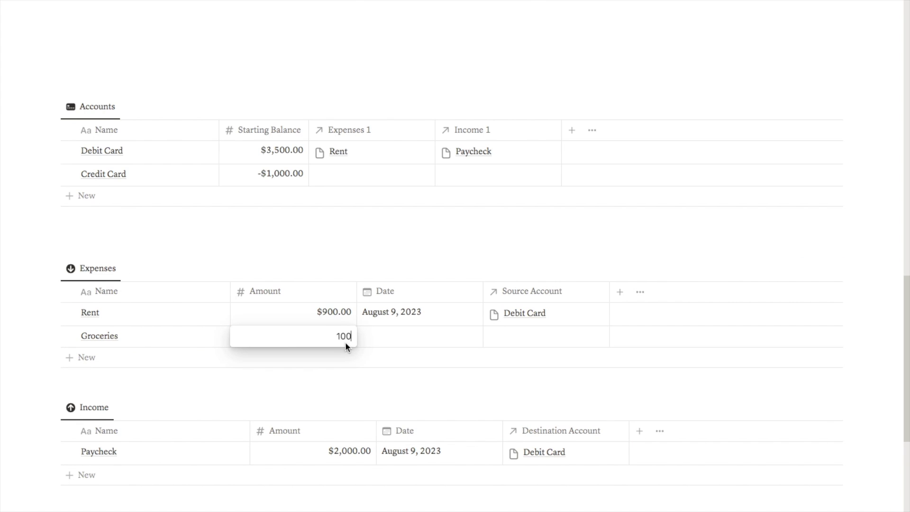
{"action": "type", "text": "100"}
{"action": "left_click", "coordinate": [402, 335]}
{"action": "left_click", "coordinate": [443, 101]}
Link the Groceries expense to the Credit Card page as its source account.
{"action": "left_click", "coordinate": [540, 347]}
{"action": "left_click", "coordinate": [525, 340]}
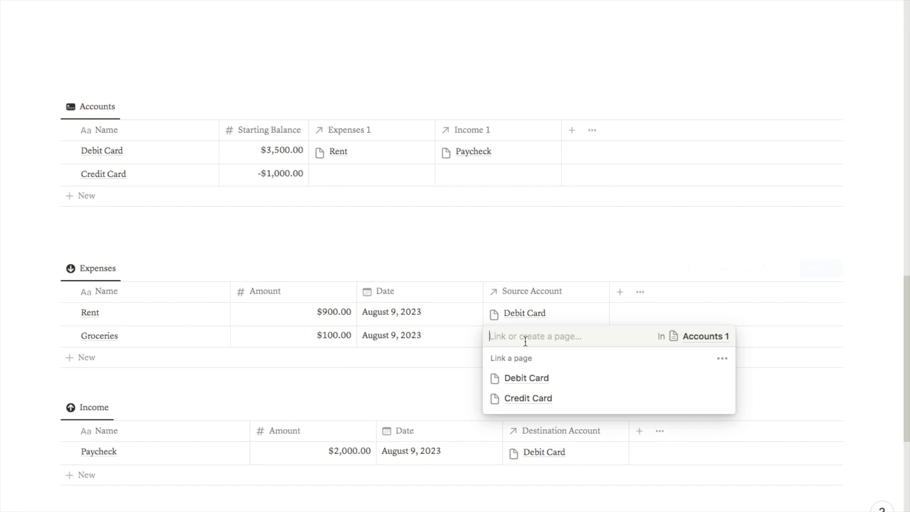
{"action": "left_click", "coordinate": [519, 399]}
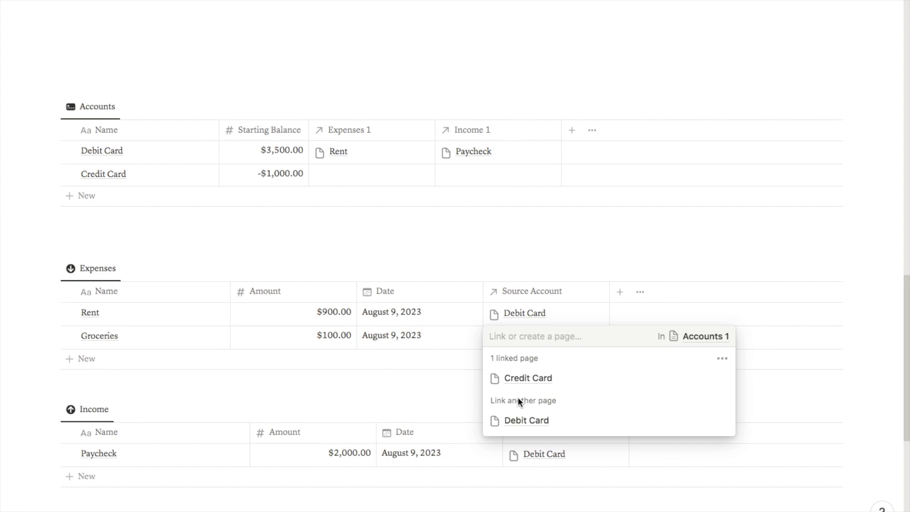
{"action": "key", "text": "Escape"}
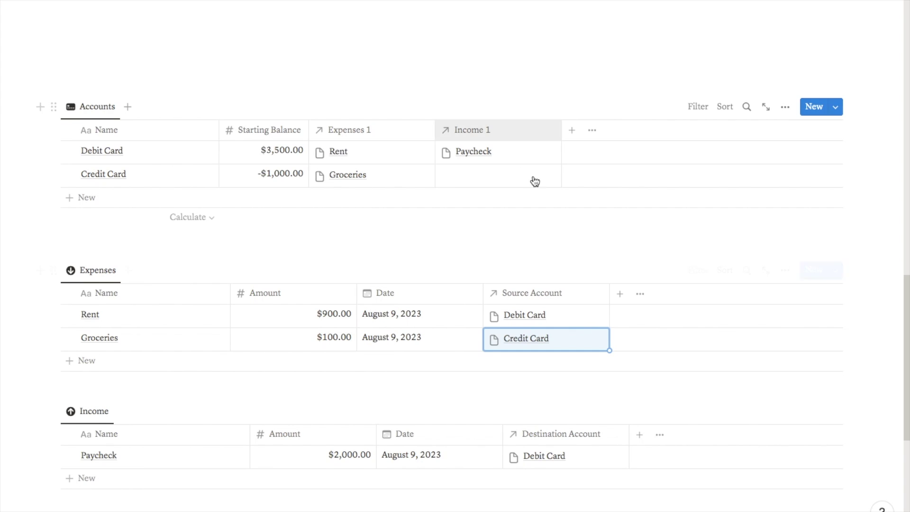
Add a rollup property to the Accounts table based on the Expenses 1 relation.
{"action": "left_click", "coordinate": [572, 135]}
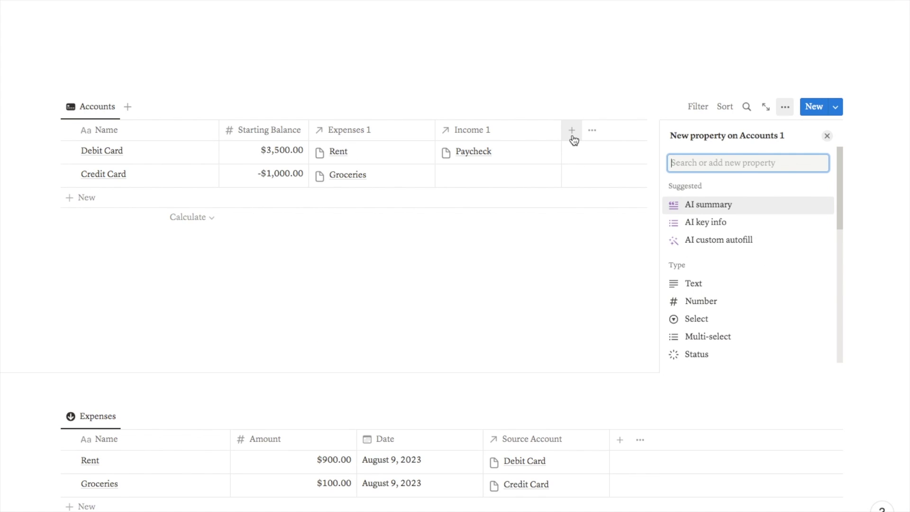
{"action": "type", "text": "roll"}
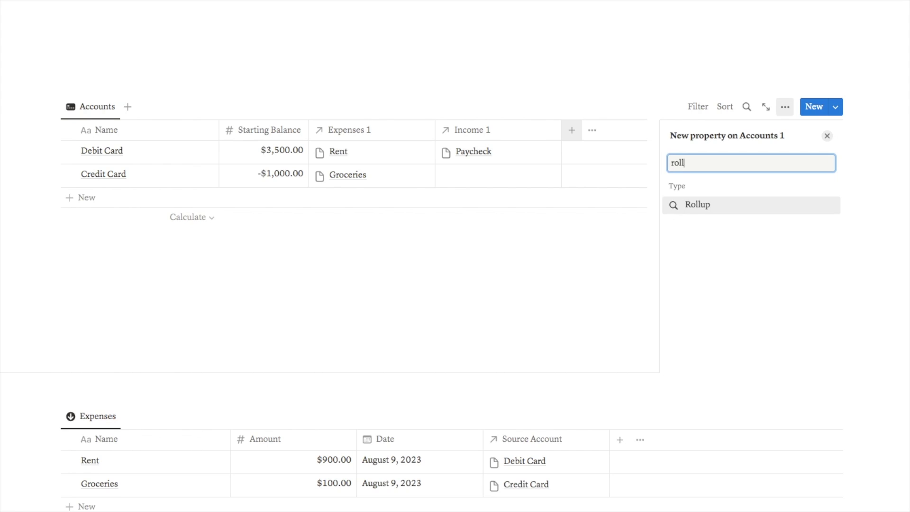
{"action": "left_click", "coordinate": [698, 205]}
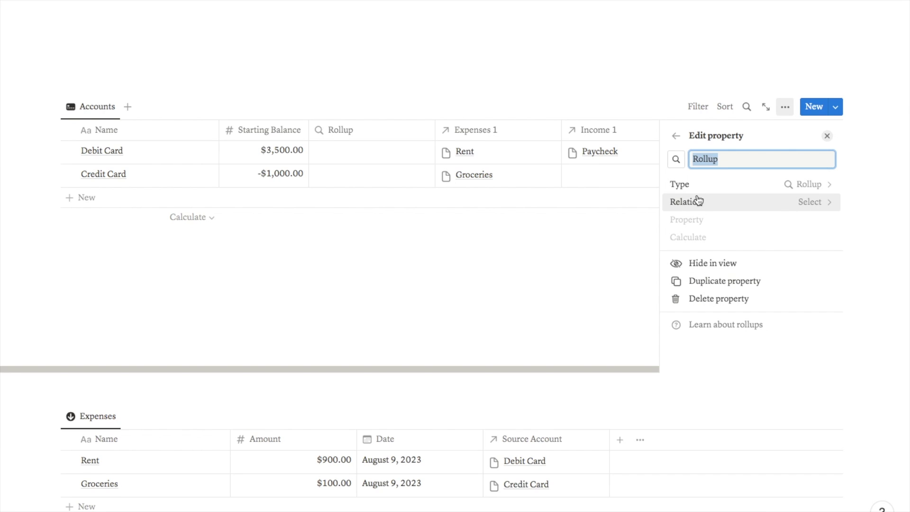
{"action": "left_click", "coordinate": [816, 204]}
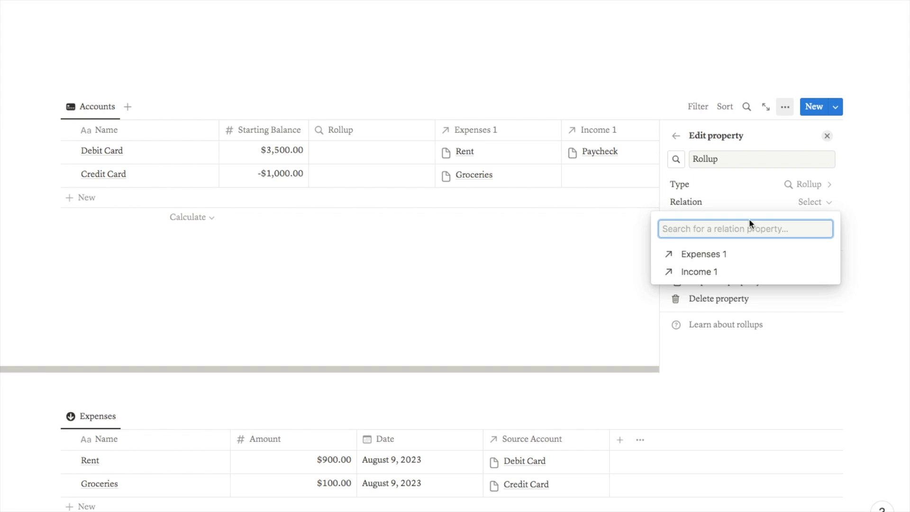
{"action": "left_click", "coordinate": [708, 256]}
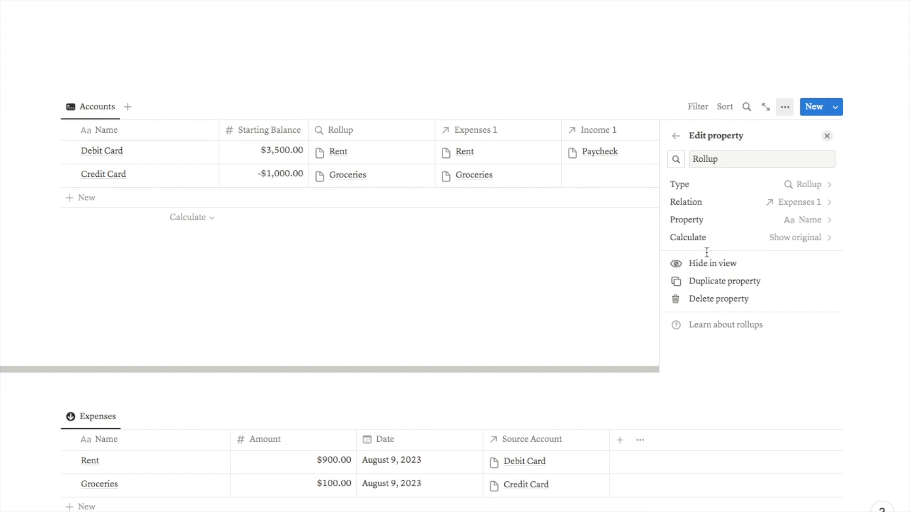
Set the new rollup in the Accounts table to calculate the sum of the expenses' Amount property.
{"action": "left_click", "coordinate": [729, 223]}
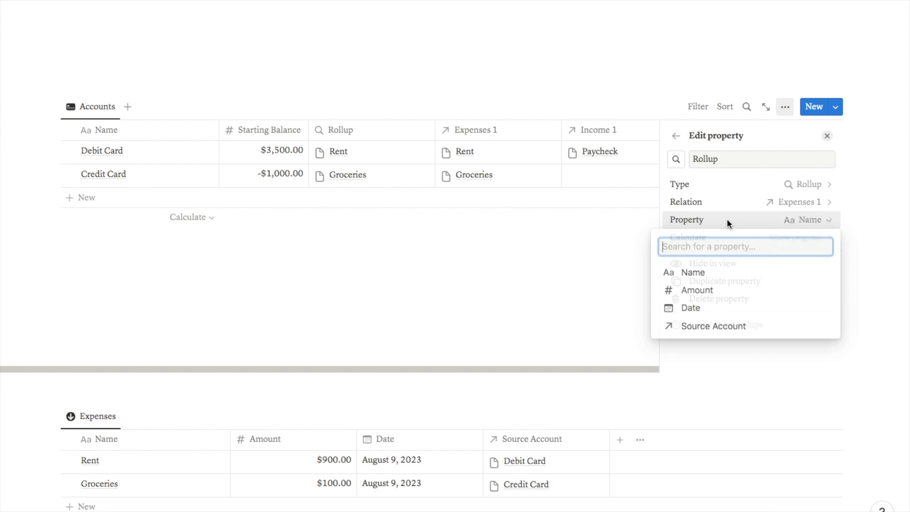
{"action": "left_click", "coordinate": [705, 293]}
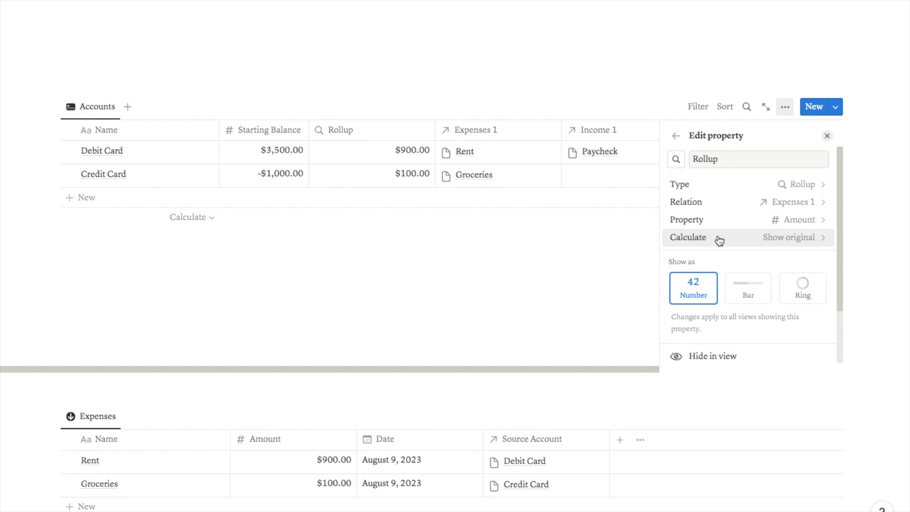
{"action": "left_click", "coordinate": [785, 237]}
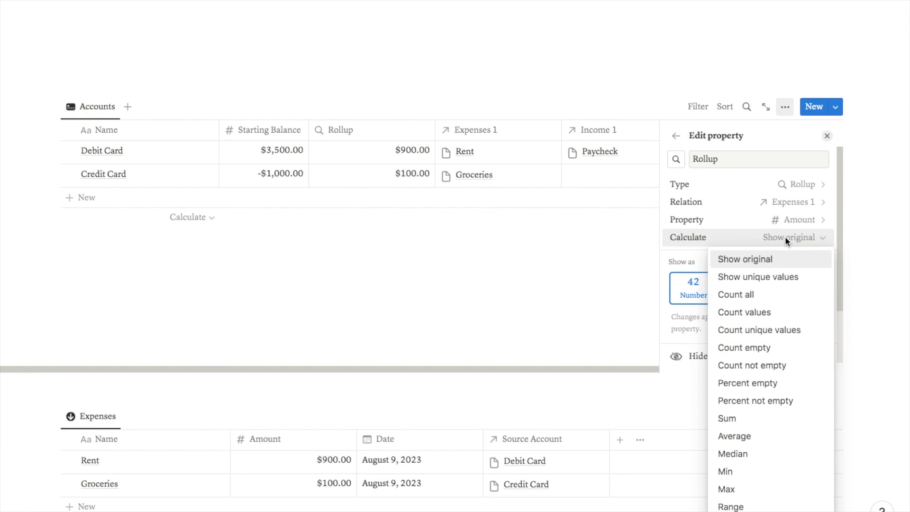
{"action": "left_click", "coordinate": [748, 420]}
{"action": "left_click", "coordinate": [383, 82]}
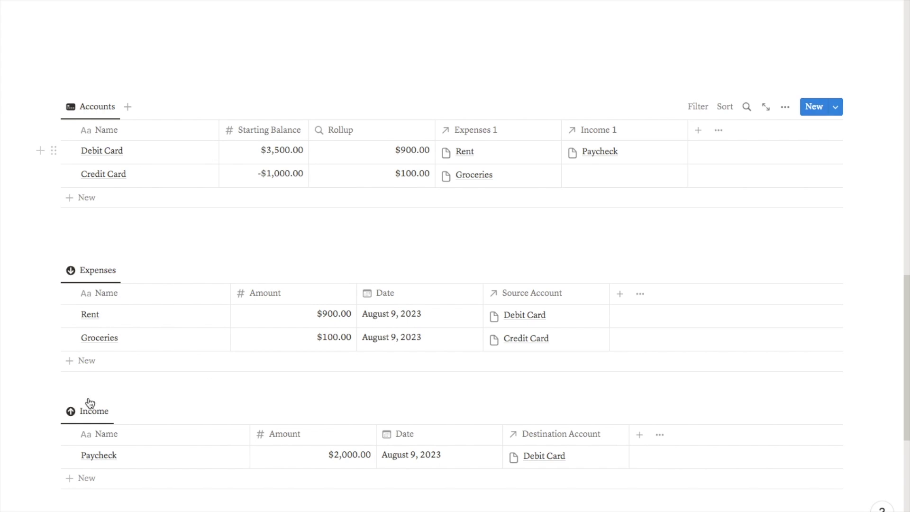
Add a new expense named "Gas" with an amount of $65 and the date August 9, 2023.
{"action": "left_click", "coordinate": [84, 365]}
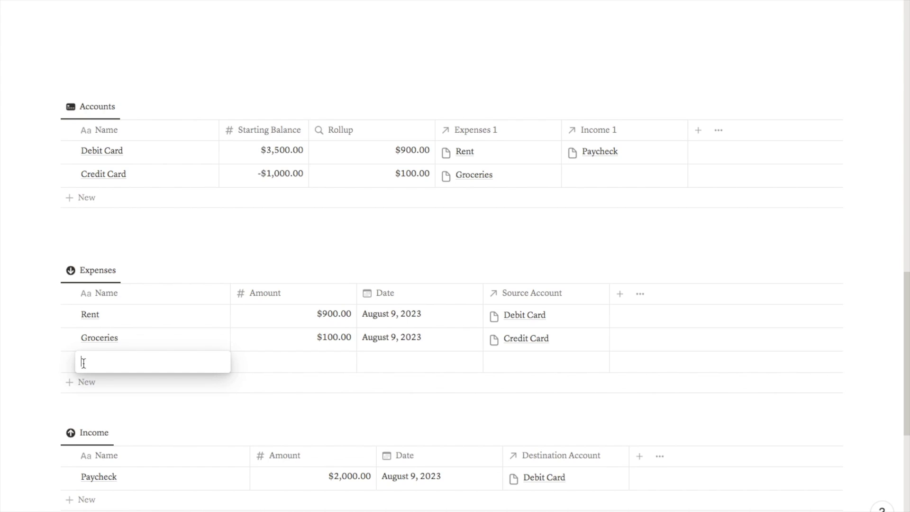
{"action": "type", "text": "Gas"}
{"action": "left_click", "coordinate": [318, 361]}
{"action": "type", "text": "65"}
{"action": "left_click", "coordinate": [411, 361]}
{"action": "left_click", "coordinate": [396, 365]}
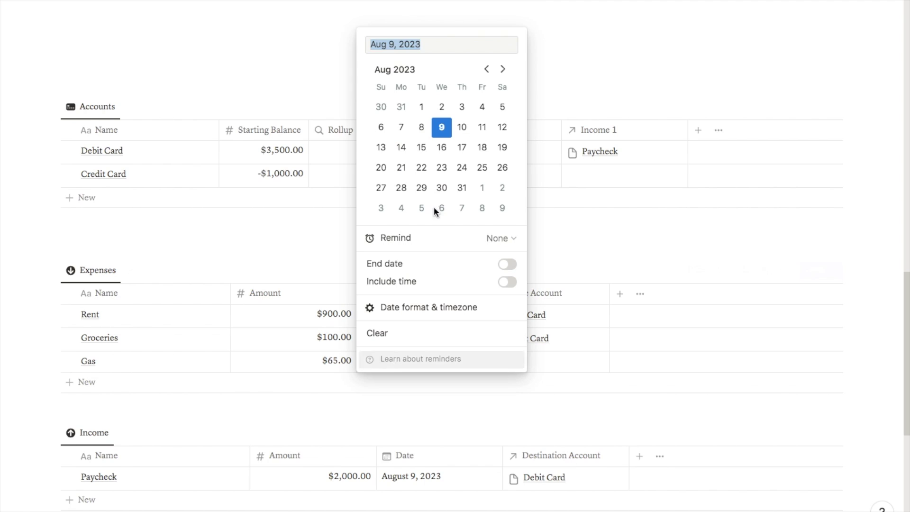
Link the Gas expense to the Debit Card page as its source account.
{"action": "left_click", "coordinate": [542, 367]}
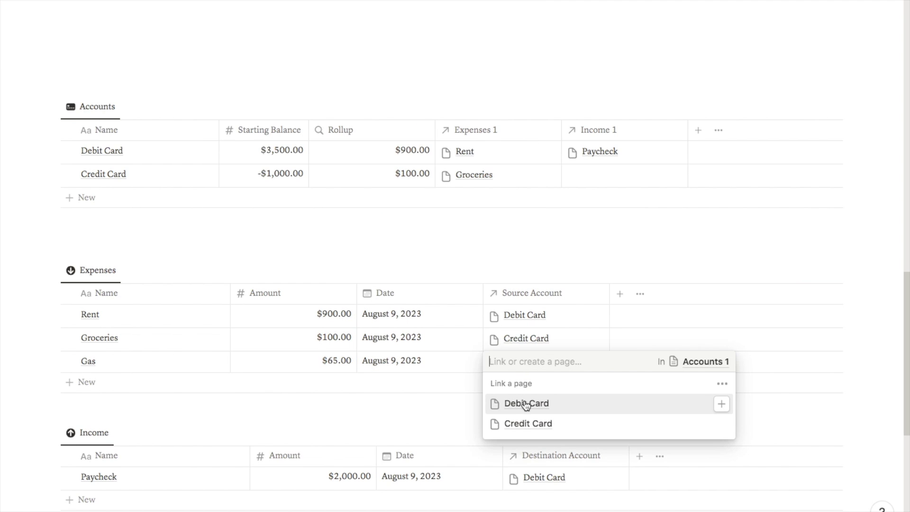
{"action": "left_click", "coordinate": [525, 403]}
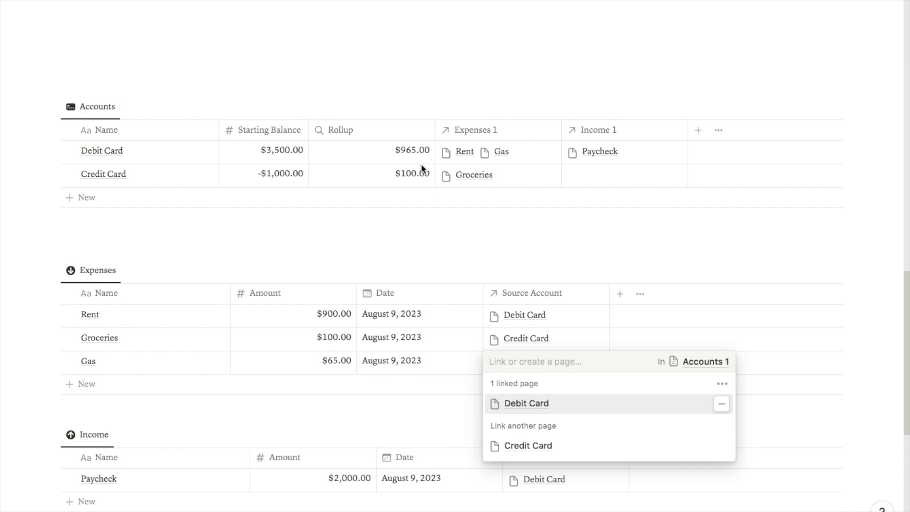
{"action": "key", "text": "Escape"}
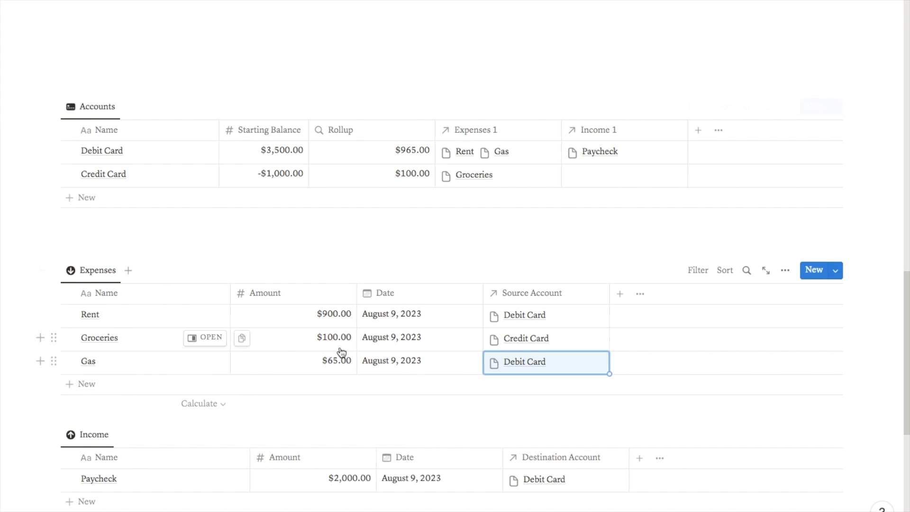
Rename the rollup property in the Accounts table to "Total Expenses".
{"action": "left_click", "coordinate": [341, 130]}
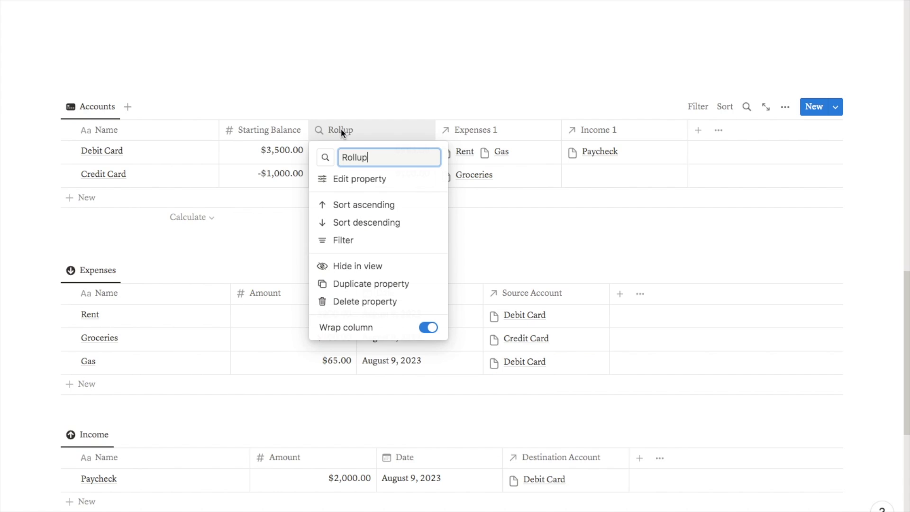
{"action": "double_click", "coordinate": [367, 158]}
{"action": "type", "text": "Total"}
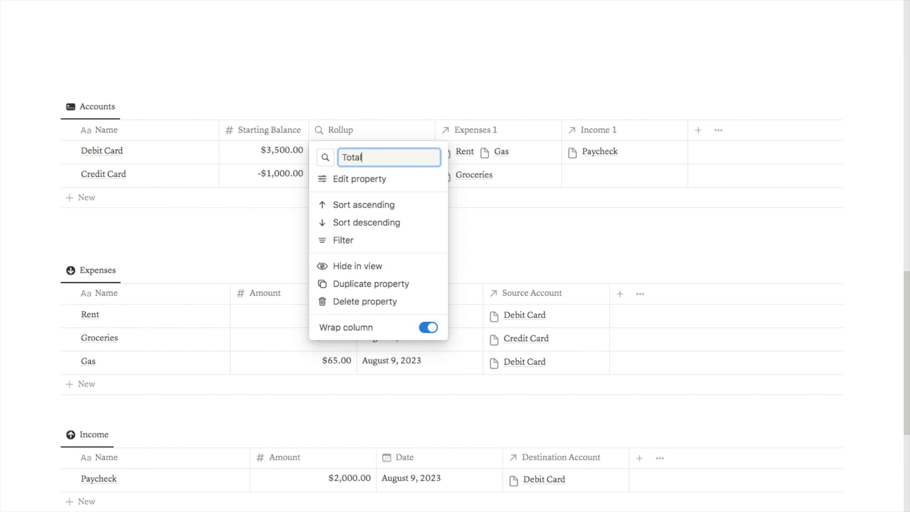
{"action": "type", "text": " Expenses"}
{"action": "key", "text": "Return"}
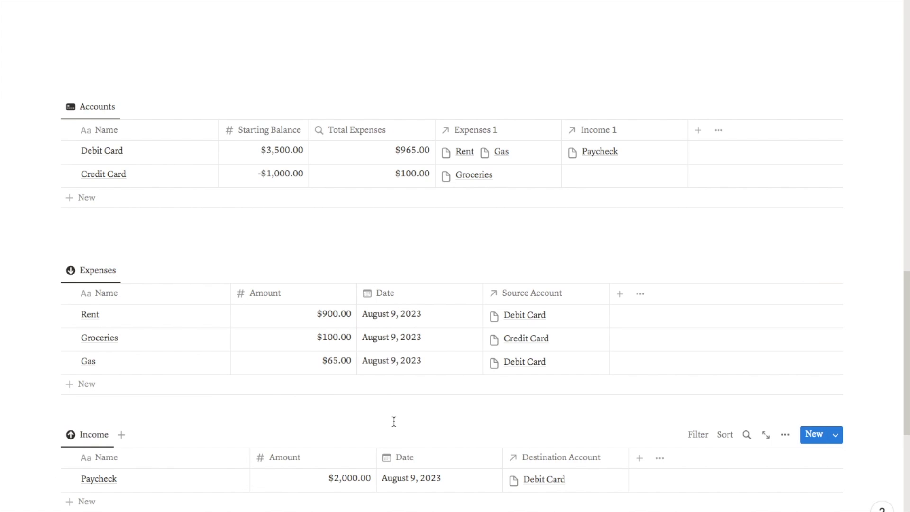
Add a second rollup property to the Accounts table, based on the Income 1 relation.
{"action": "left_click", "coordinate": [699, 131]}
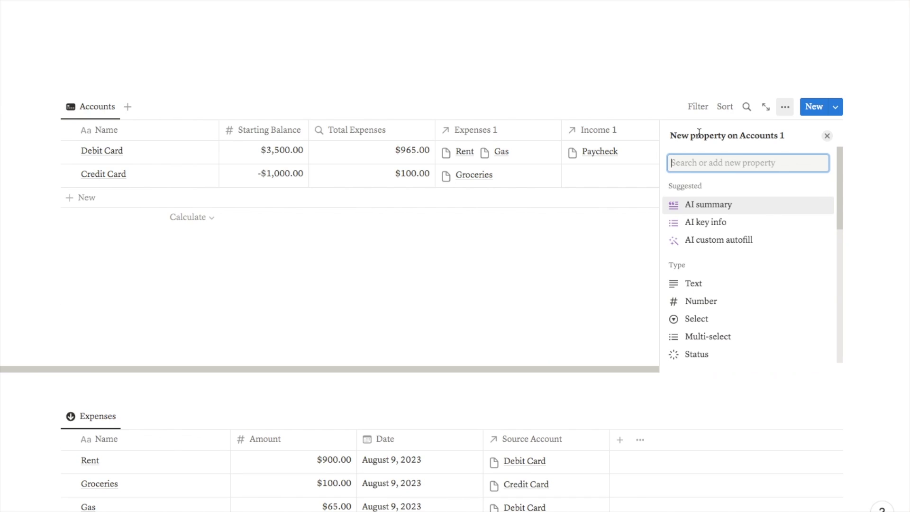
{"action": "type", "text": "roll"}
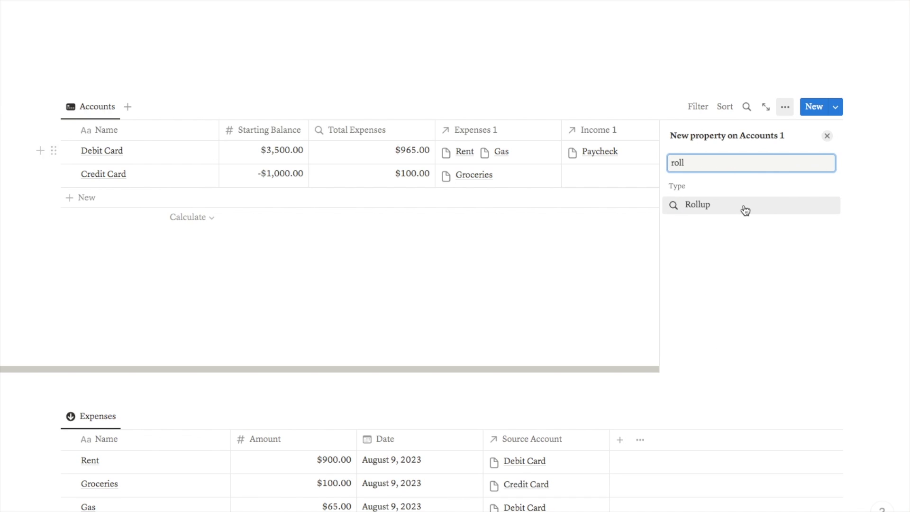
{"action": "left_click", "coordinate": [742, 207]}
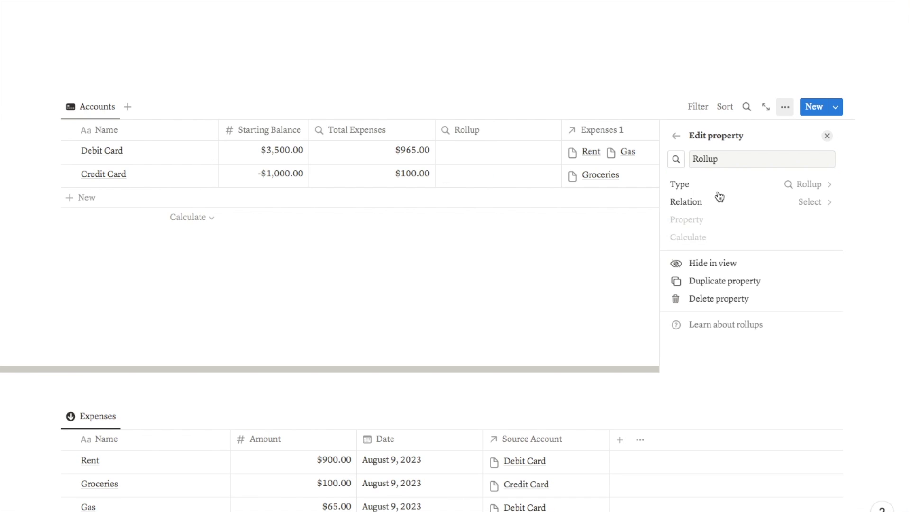
{"action": "left_click", "coordinate": [754, 204]}
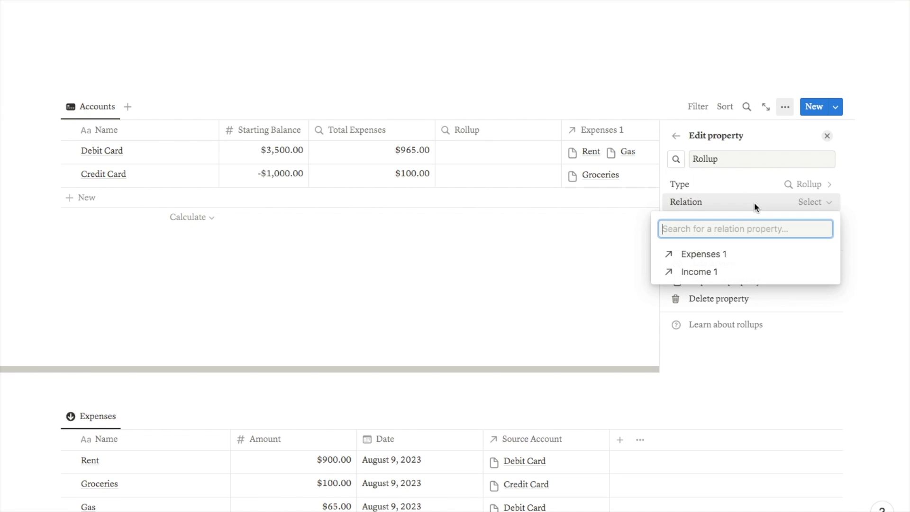
{"action": "left_click", "coordinate": [705, 273]}
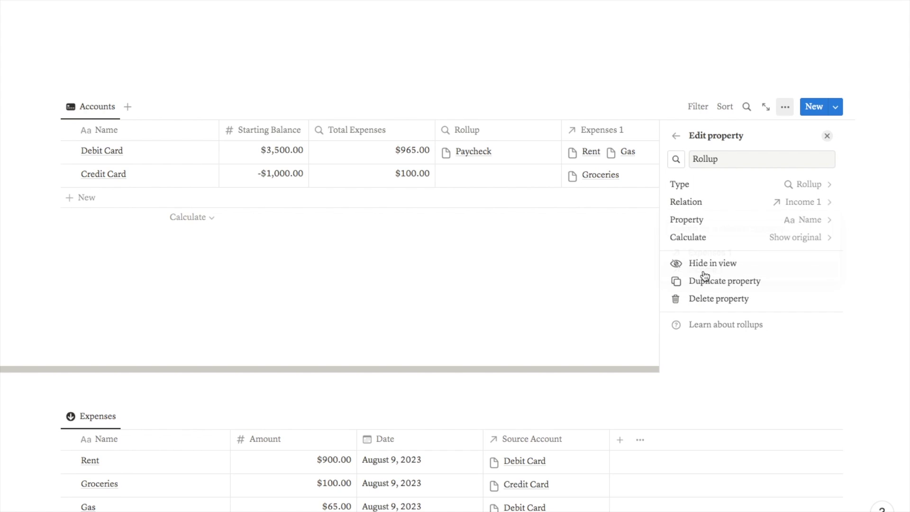
Set the income rollup to calculate the sum of the Amount property.
{"action": "left_click", "coordinate": [721, 221]}
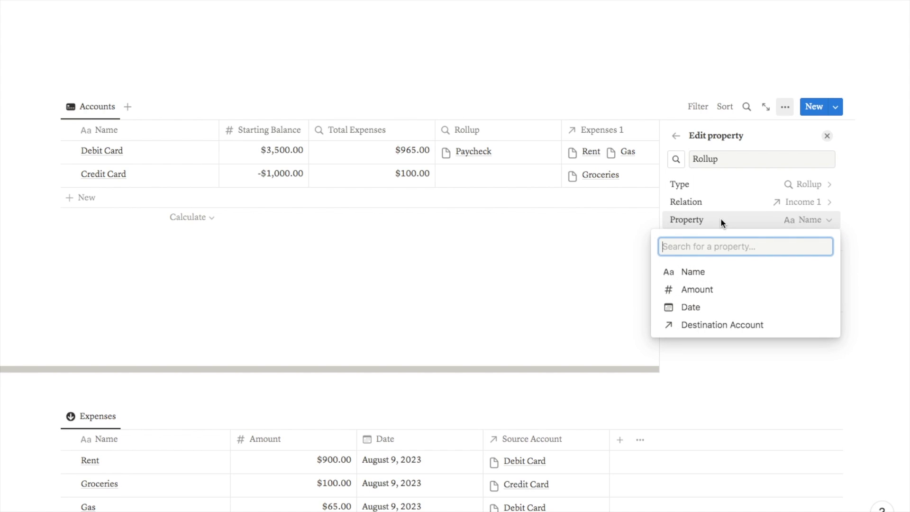
{"action": "left_click", "coordinate": [696, 290]}
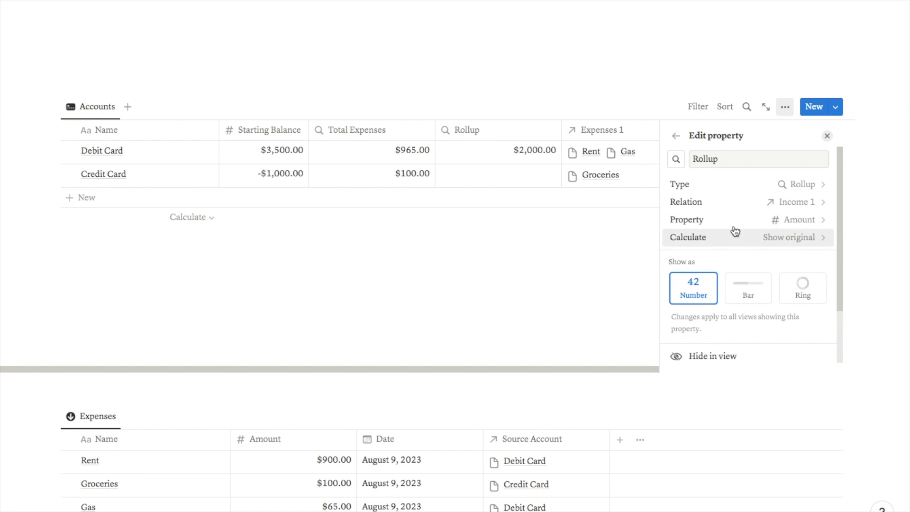
{"action": "left_click", "coordinate": [800, 237]}
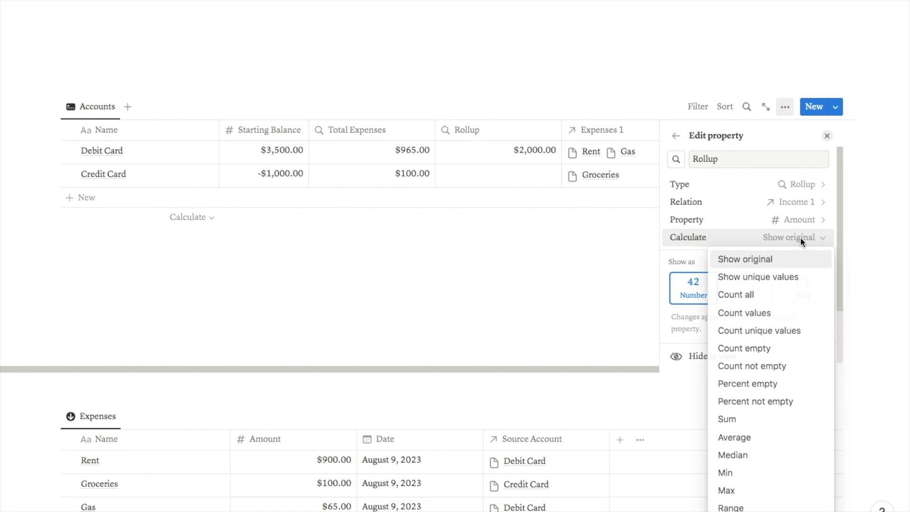
{"action": "left_click", "coordinate": [737, 420]}
Rename the income rollup property in the Accounts table to "Total Income".
{"action": "double_click", "coordinate": [694, 160]}
{"action": "type", "text": "Total Incom"}
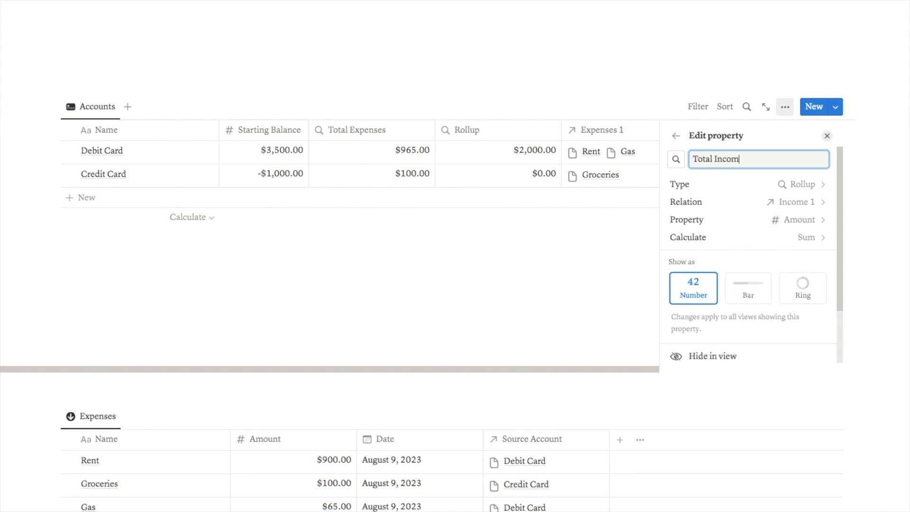
{"action": "type", "text": "e"}
{"action": "key", "text": "Escape"}
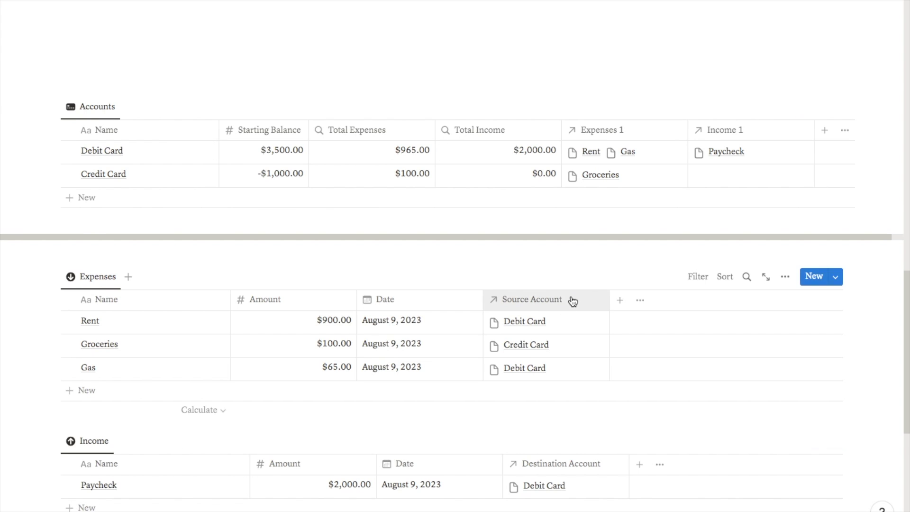
Add a formula property named "Balance" to the Accounts table.
{"action": "scroll", "coordinate": [397, 38], "scroll_direction": "down", "scroll_amount": 1}
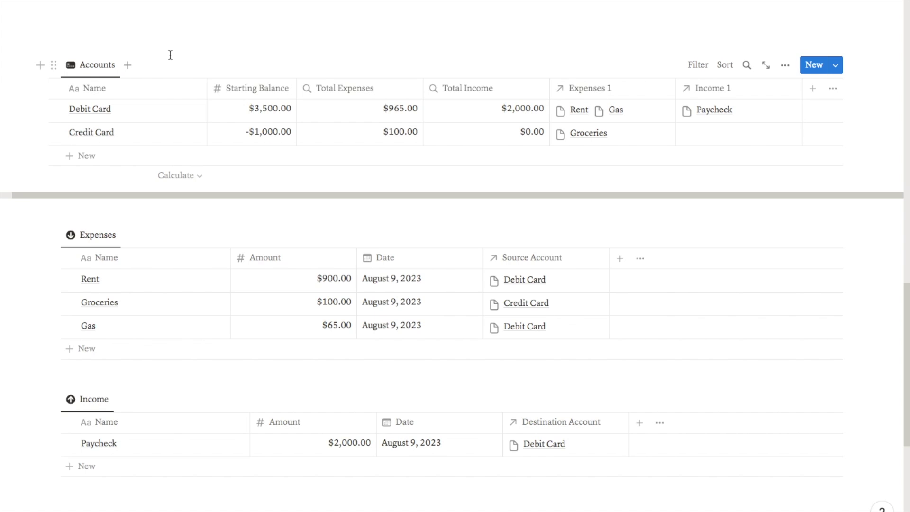
{"action": "left_click", "coordinate": [812, 88]}
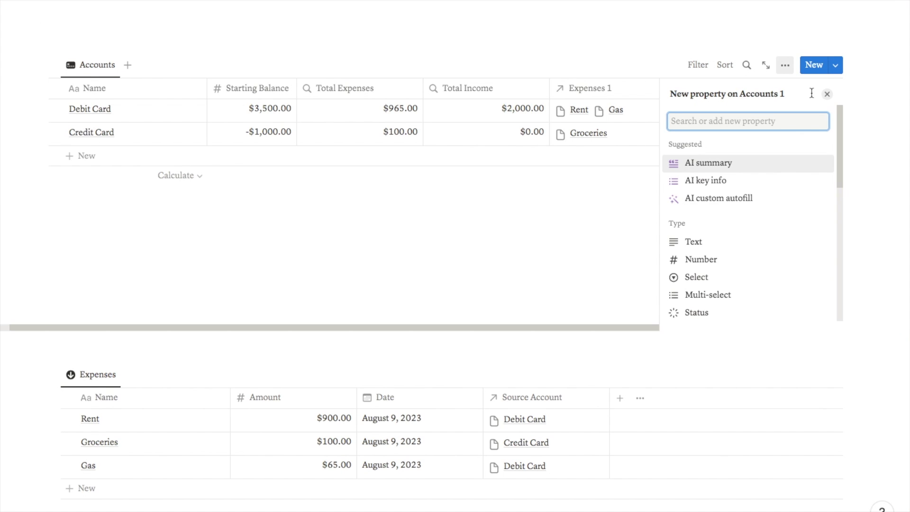
{"action": "type", "text": "form"}
{"action": "left_click", "coordinate": [705, 166]}
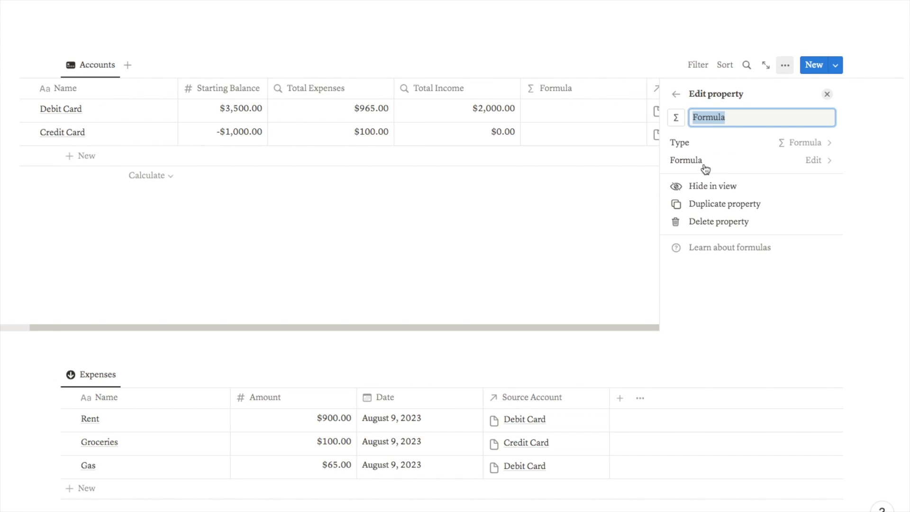
{"action": "type", "text": "Balance"}
Define the Balance formula as prop("Starting Balance") + prop("Total Income") - prop("Total Expenses").
{"action": "left_click", "coordinate": [790, 161]}
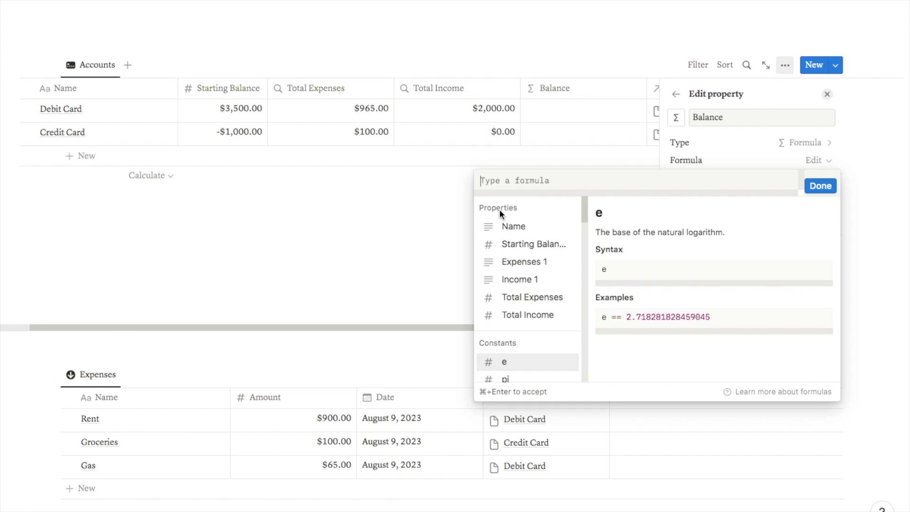
{"action": "left_click", "coordinate": [535, 245]}
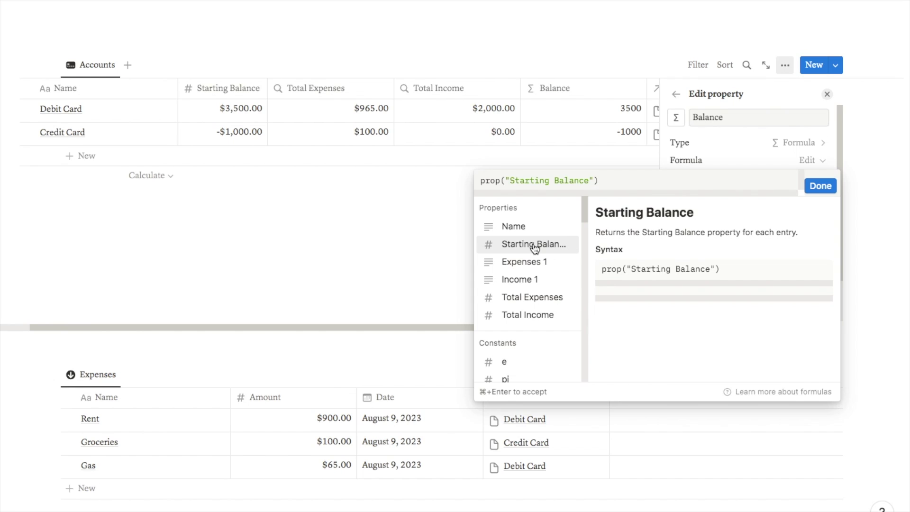
{"action": "type", "text": "+"}
{"action": "left_click", "coordinate": [512, 316]}
{"action": "type", "text": "-"}
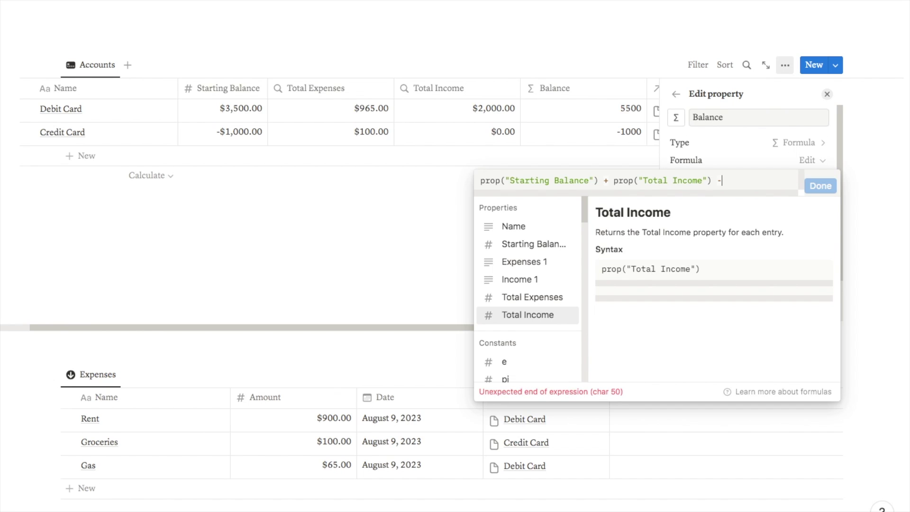
{"action": "left_click", "coordinate": [526, 299]}
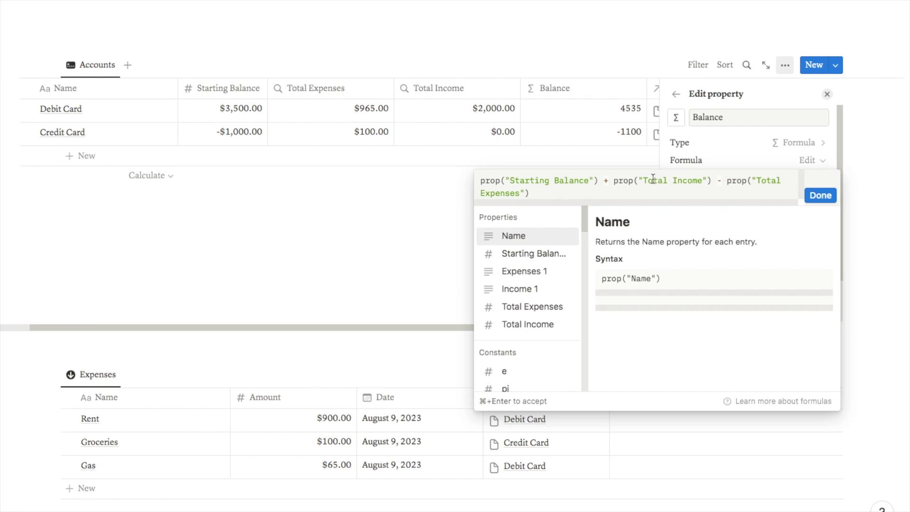
{"action": "left_click", "coordinate": [823, 196]}
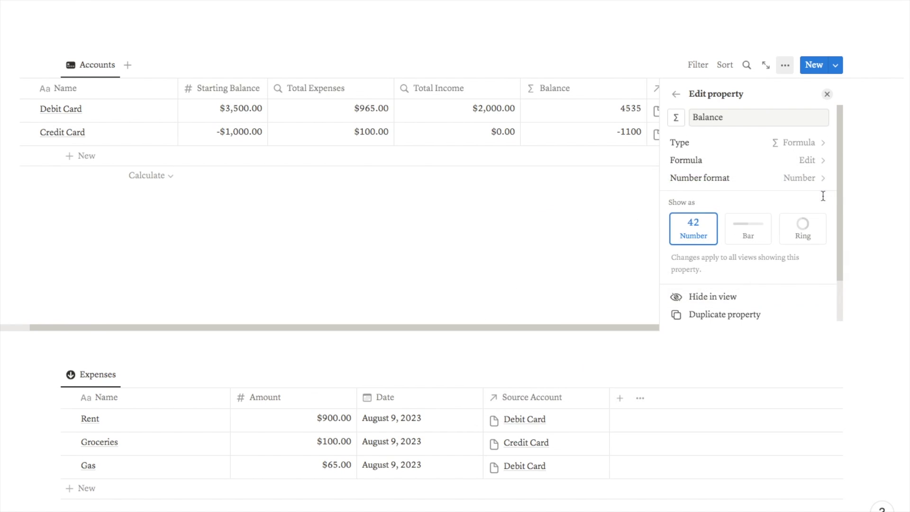
Set the number format of the Balance formula property in the Accounts table to US Dollar.
{"action": "scroll", "coordinate": [718, 118], "scroll_direction": "down", "scroll_amount": 2}
{"action": "left_click", "coordinate": [710, 127]}
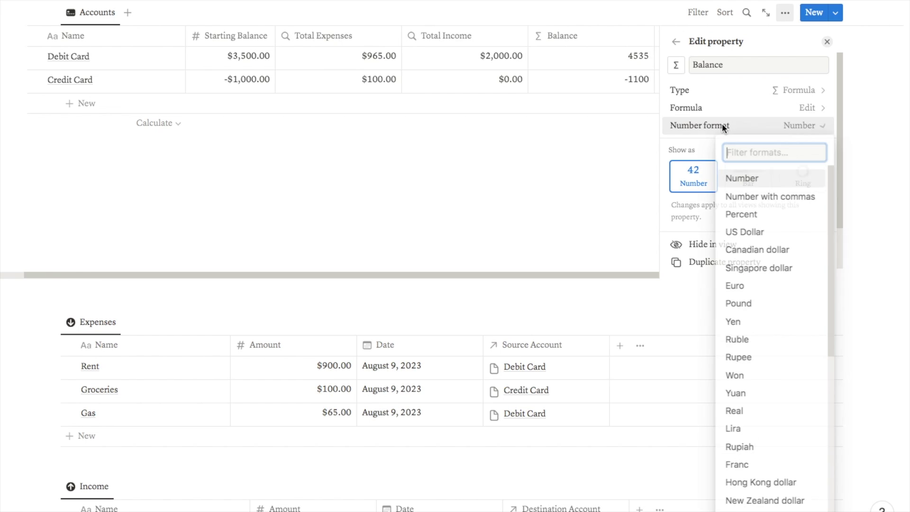
{"action": "left_click", "coordinate": [742, 237]}
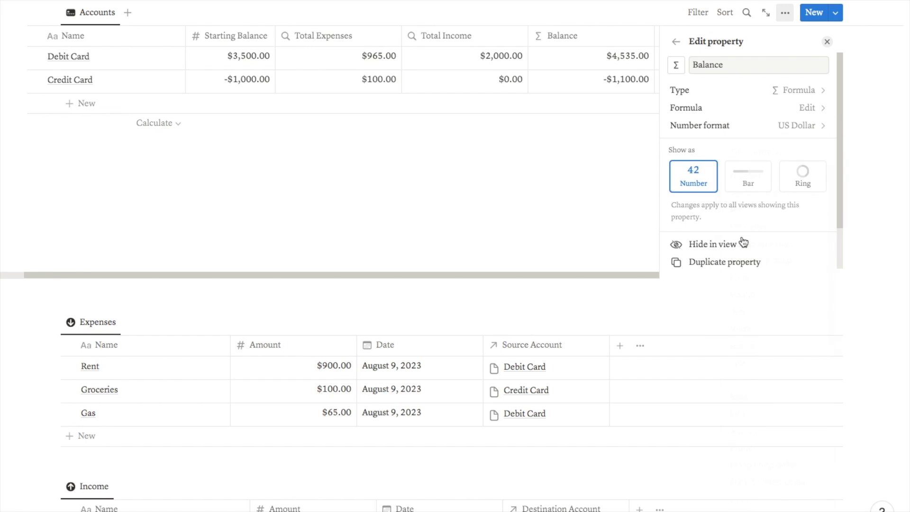
{"action": "left_click", "coordinate": [827, 41]}
Review the new Accounts table's totals and balances and compare its layout with the finished example's account cards.
{"action": "scroll", "coordinate": [639, 152], "scroll_direction": "down", "scroll_amount": 2}
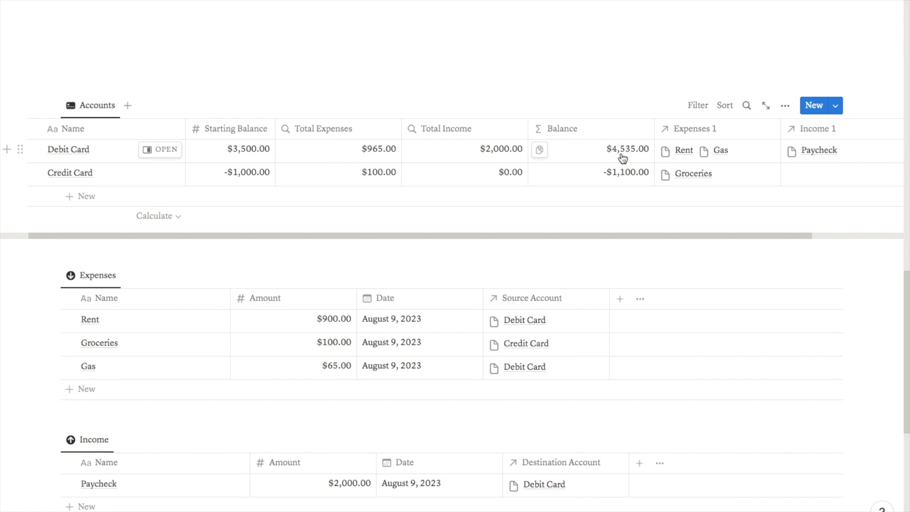
{"action": "scroll", "coordinate": [622, 158], "scroll_direction": "left", "scroll_amount": 2}
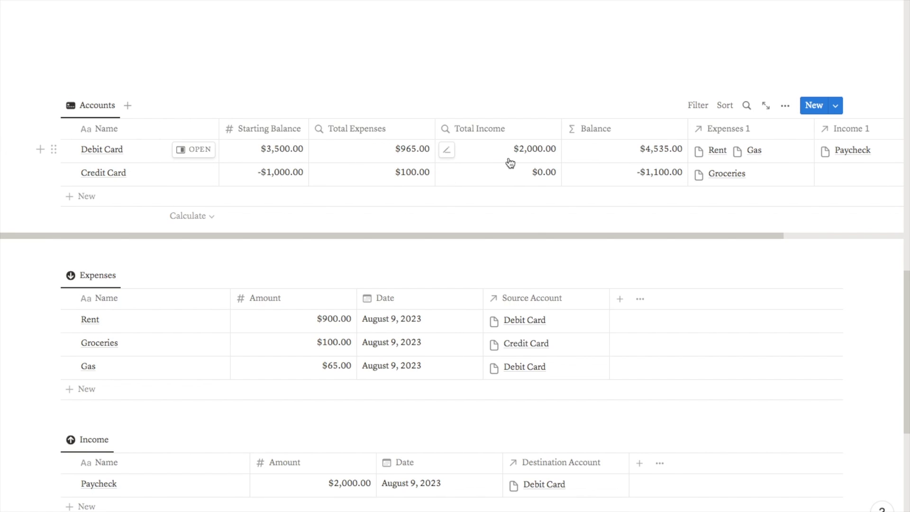
{"action": "scroll", "coordinate": [510, 164], "scroll_direction": "up", "scroll_amount": 1}
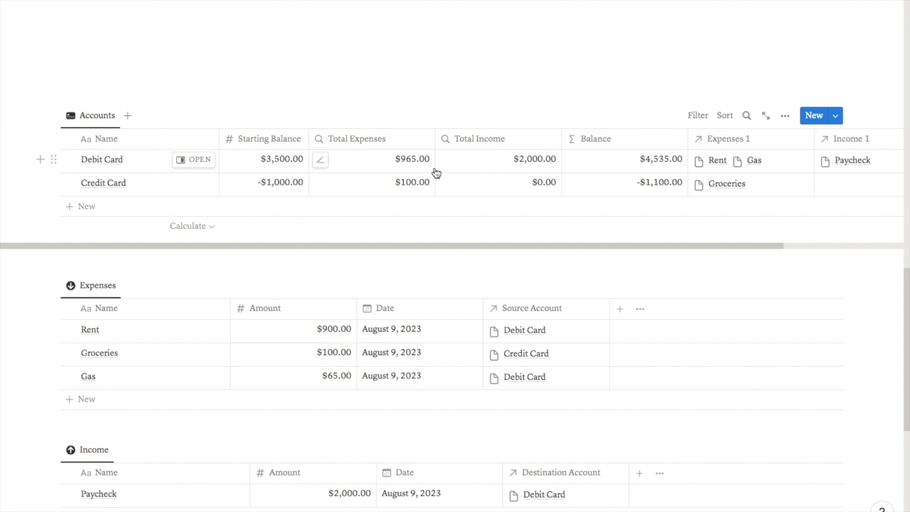
{"action": "scroll", "coordinate": [299, 284], "scroll_direction": "up", "scroll_amount": 2}
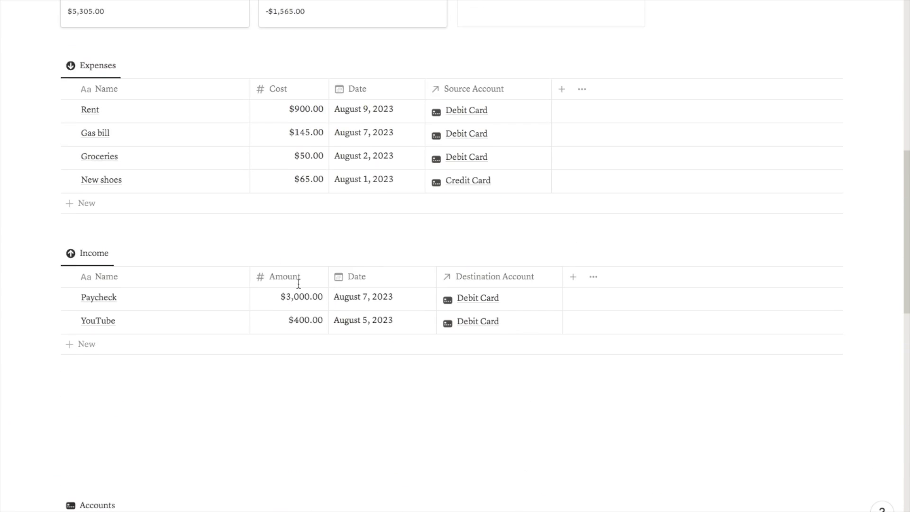
{"action": "scroll", "coordinate": [298, 284], "scroll_direction": "up", "scroll_amount": 5}
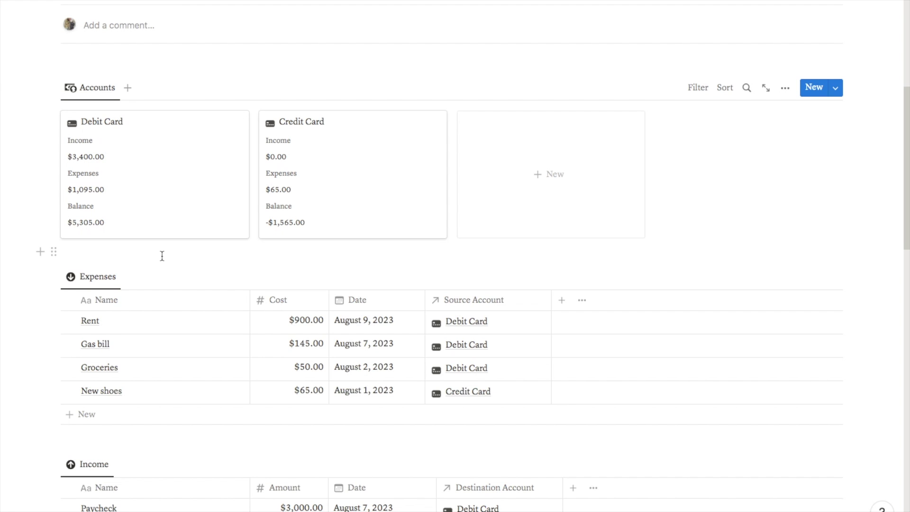
{"action": "scroll", "coordinate": [155, 250], "scroll_direction": "down", "scroll_amount": 8}
{"action": "scroll", "coordinate": [157, 256], "scroll_direction": "down", "scroll_amount": 4}
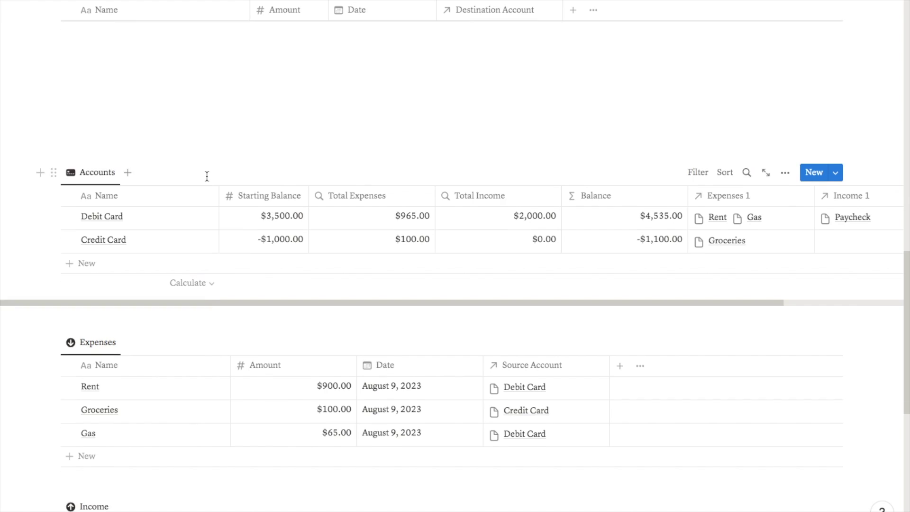
{"action": "scroll", "coordinate": [207, 176], "scroll_direction": "down", "scroll_amount": 1}
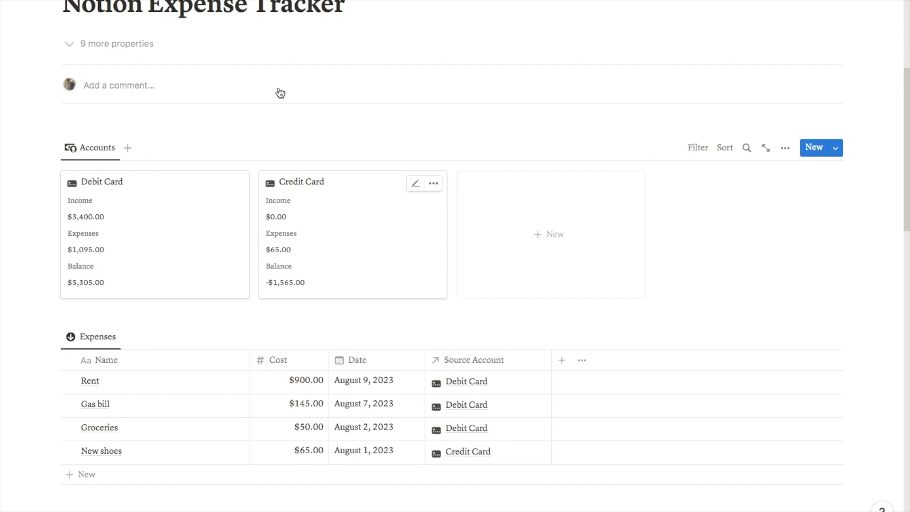
{"action": "scroll", "coordinate": [278, 91], "scroll_direction": "down", "scroll_amount": 2}
{"action": "scroll", "coordinate": [279, 91], "scroll_direction": "up", "scroll_amount": 1}
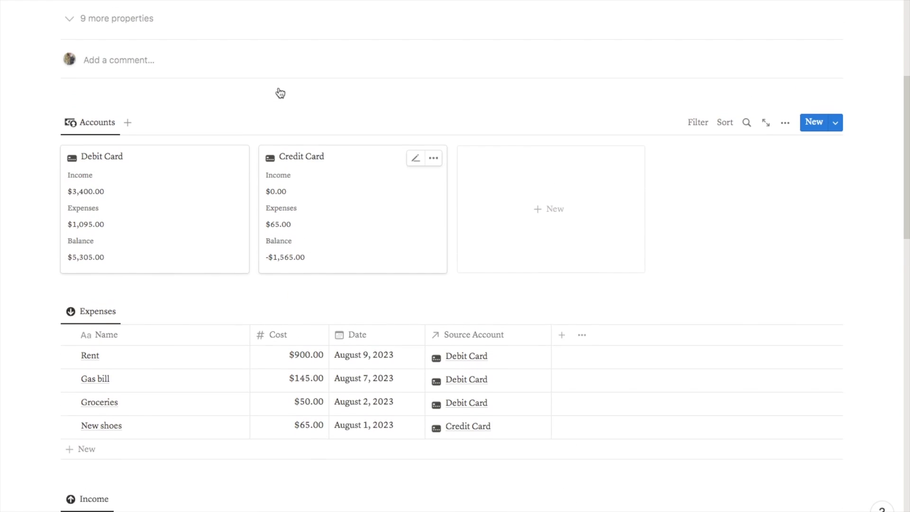
{"action": "scroll", "coordinate": [280, 93], "scroll_direction": "down", "scroll_amount": 1}
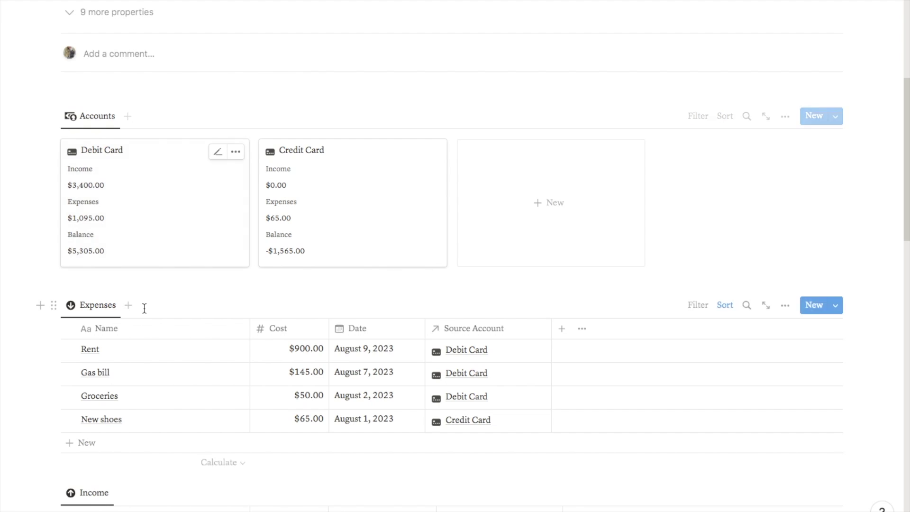
{"action": "scroll", "coordinate": [145, 309], "scroll_direction": "down", "scroll_amount": 5}
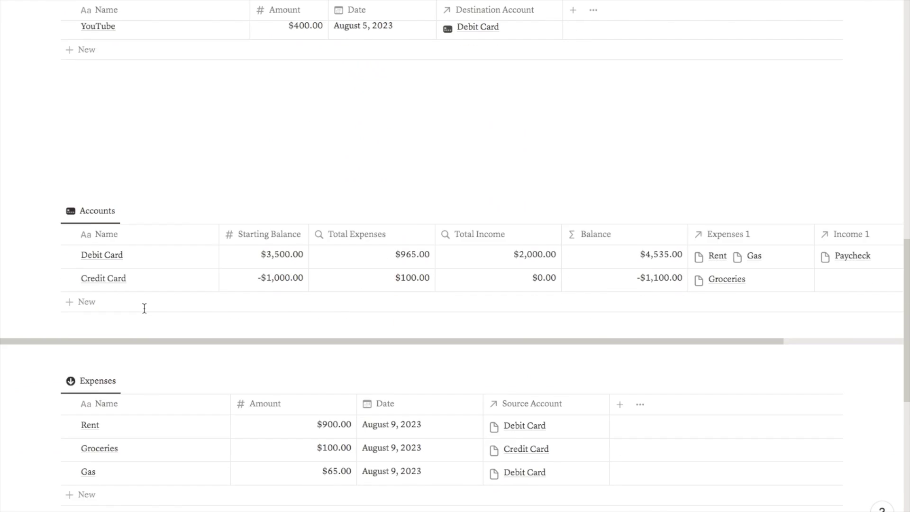
{"action": "scroll", "coordinate": [145, 309], "scroll_direction": "down", "scroll_amount": 2}
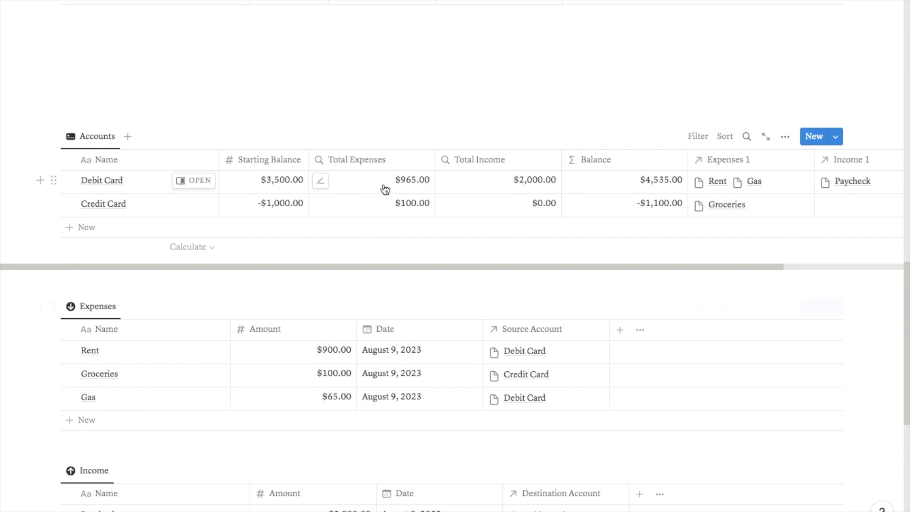
Add a text property named "Balance Label" to the new Accounts table.
{"action": "scroll", "coordinate": [385, 189], "scroll_direction": "right", "scroll_amount": 3}
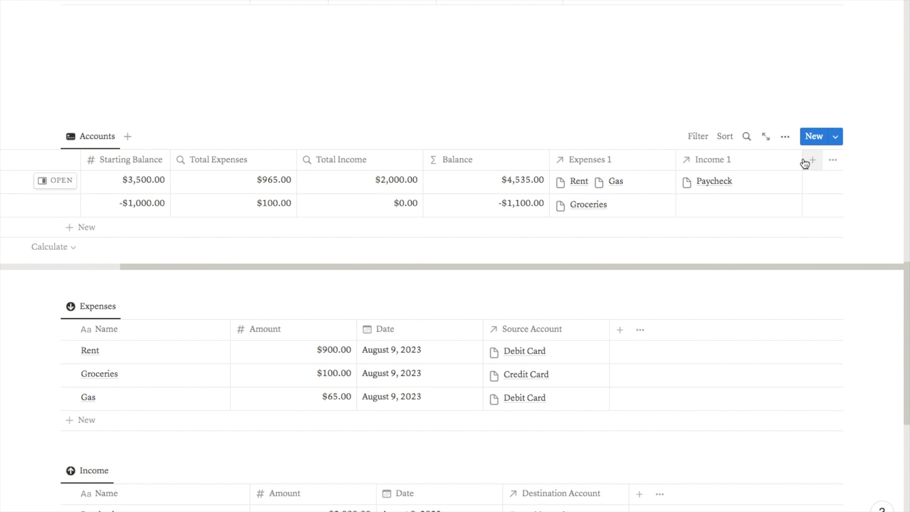
{"action": "left_click", "coordinate": [813, 163]}
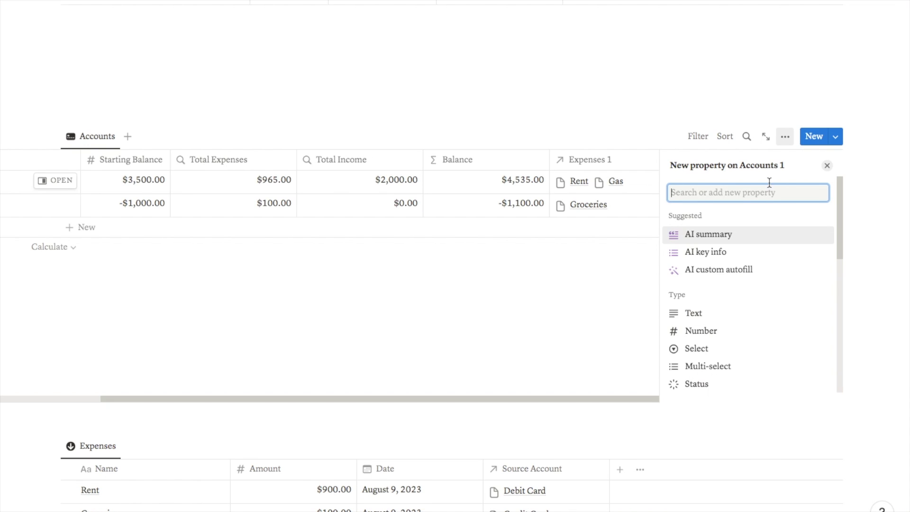
{"action": "type", "text": "text"}
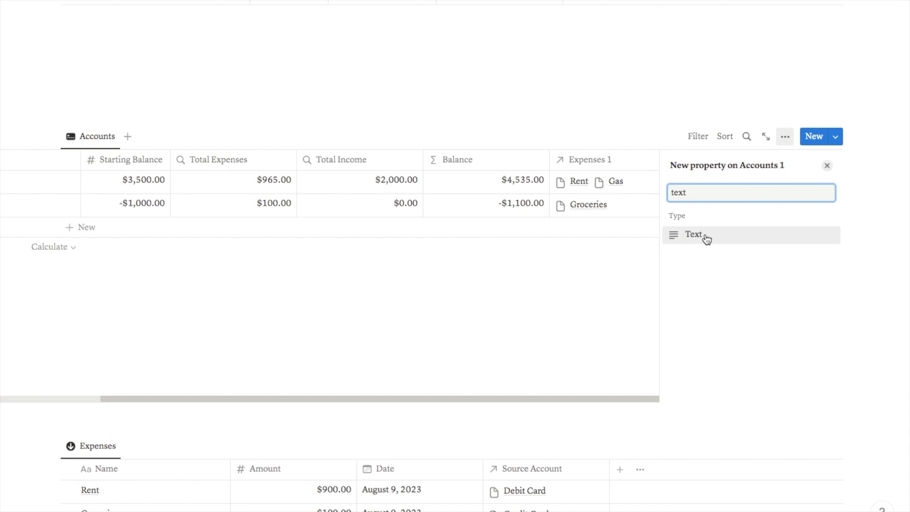
{"action": "left_click", "coordinate": [690, 235]}
{"action": "type", "text": "Balance Label"}
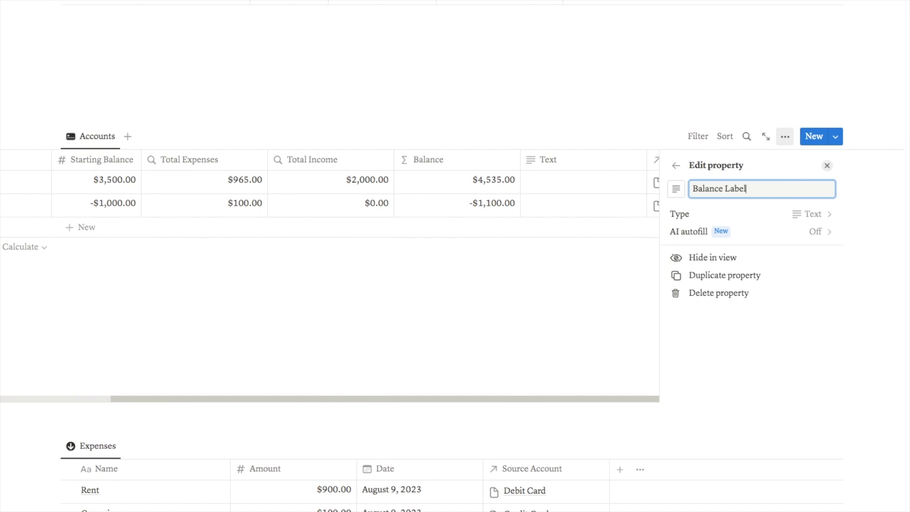
{"action": "key", "text": "Escape"}
Fill Balance Label with gray "Balance" text for the Debit Card account and copy it to the Credit Card row.
{"action": "left_click", "coordinate": [557, 186]}
{"action": "type", "text": "Balance"}
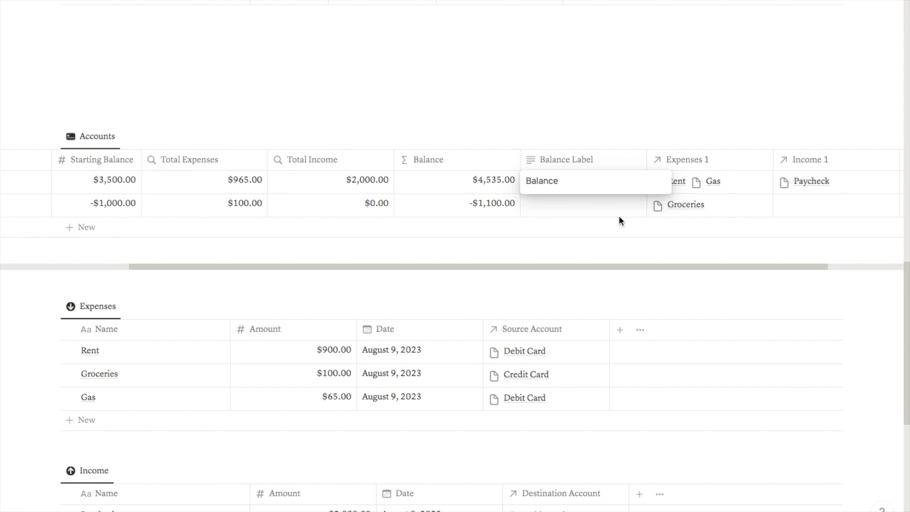
{"action": "left_click_drag", "start_coordinate": [558, 183], "coordinate": [524, 181]}
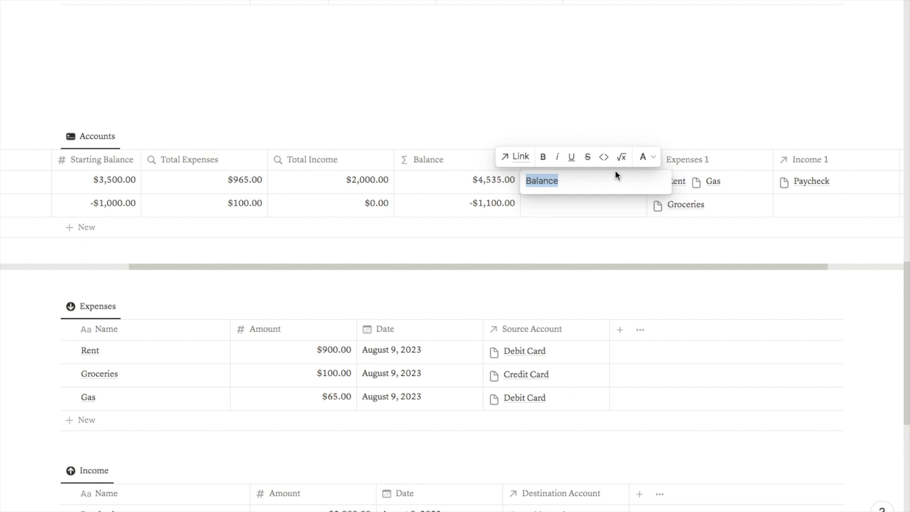
{"action": "left_click", "coordinate": [645, 158]}
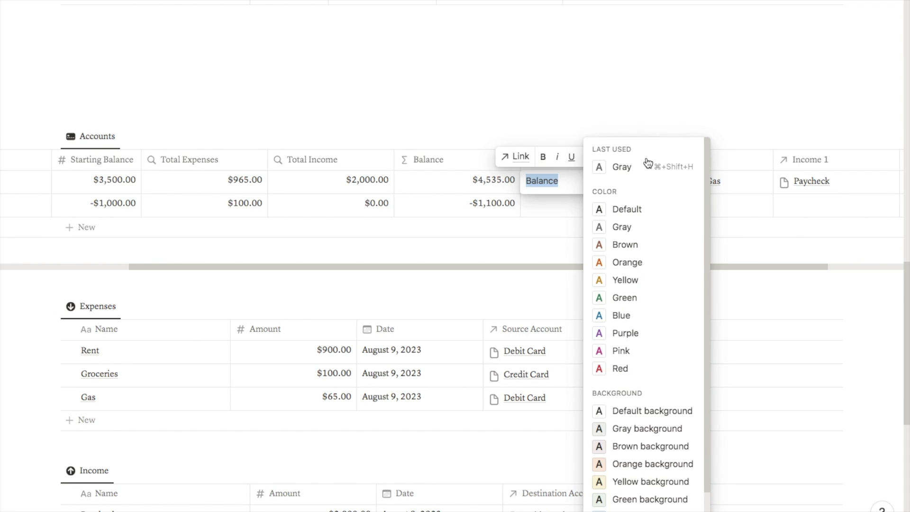
{"action": "left_click", "coordinate": [630, 229]}
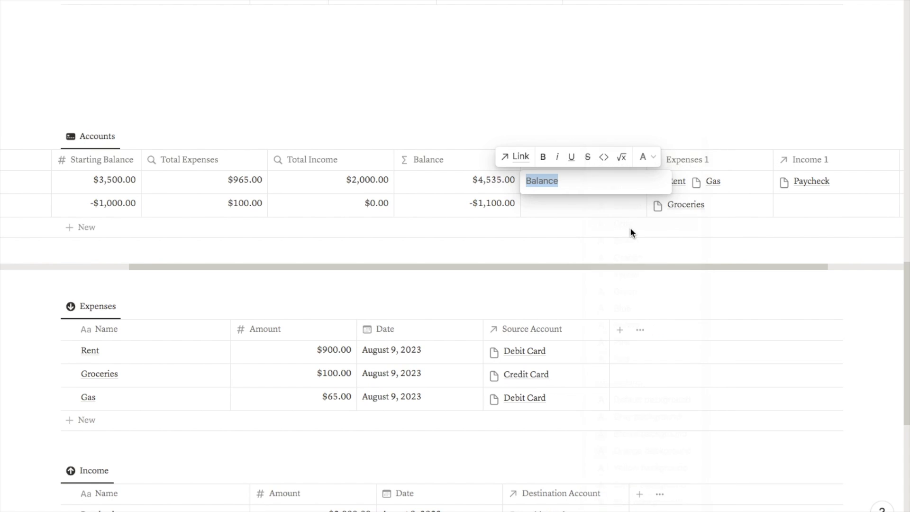
{"action": "left_click", "coordinate": [572, 180]}
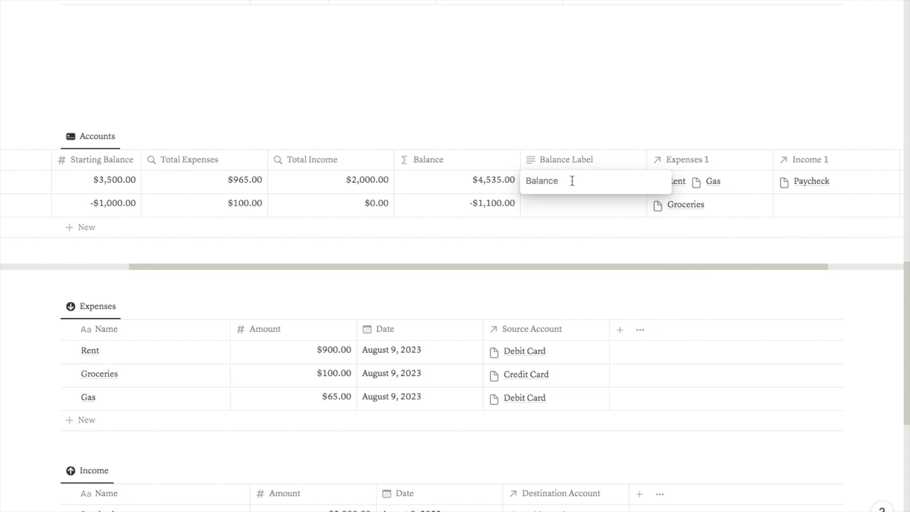
{"action": "left_click_drag", "start_coordinate": [559, 182], "coordinate": [527, 179]}
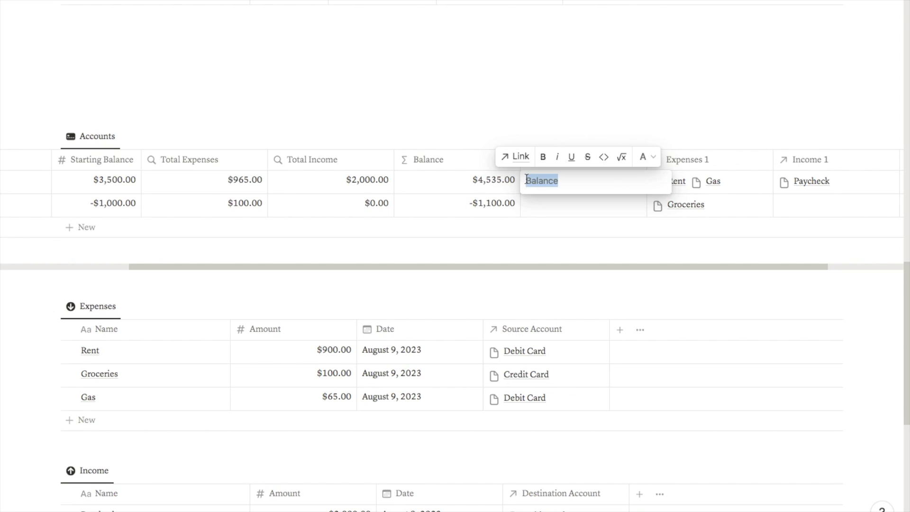
{"action": "key", "text": "Escape"}
{"action": "key", "text": "Escape"}
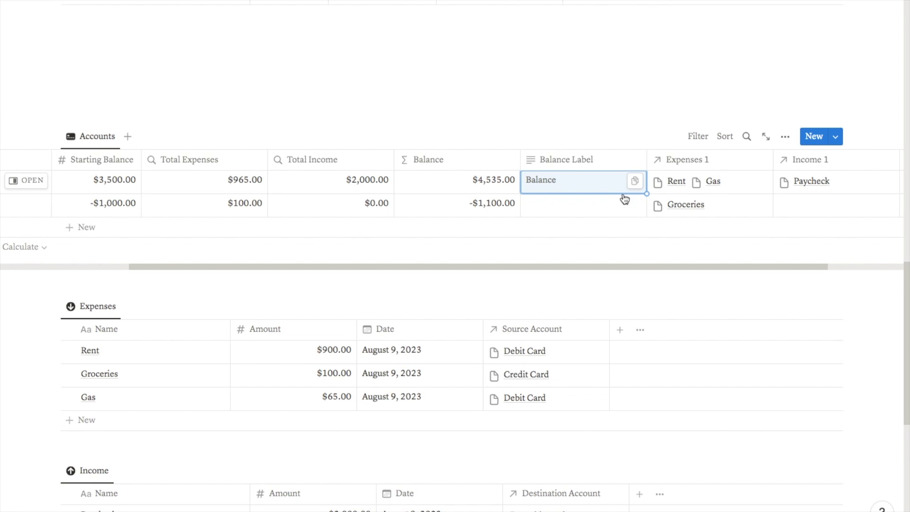
{"action": "left_click_drag", "start_coordinate": [646, 194], "coordinate": [646, 214]}
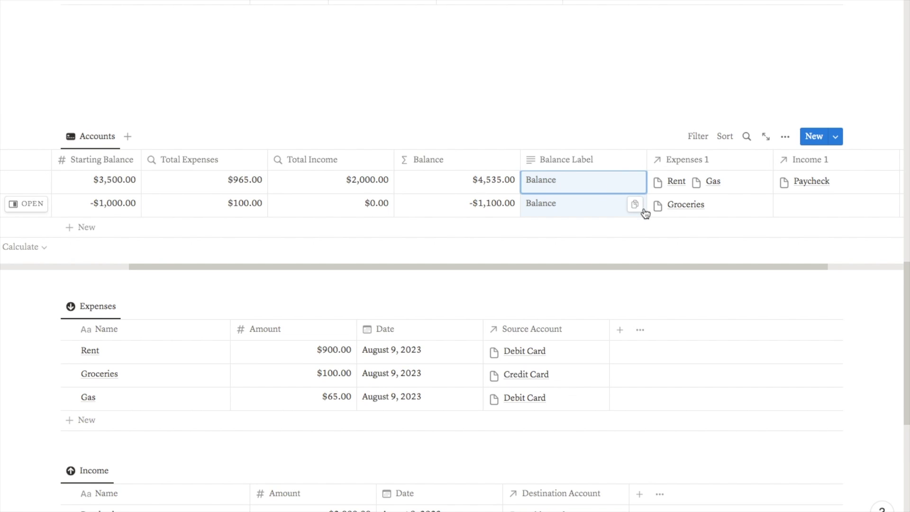
{"action": "left_click", "coordinate": [630, 122]}
Add a text property named "Income Label" to the Accounts table.
{"action": "scroll", "coordinate": [534, 185], "scroll_direction": "right", "scroll_amount": 3}
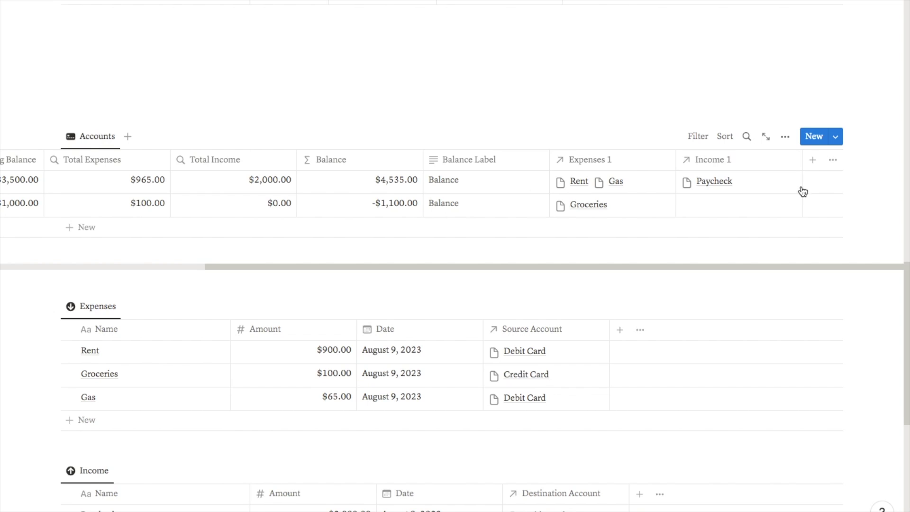
{"action": "left_click", "coordinate": [814, 161]}
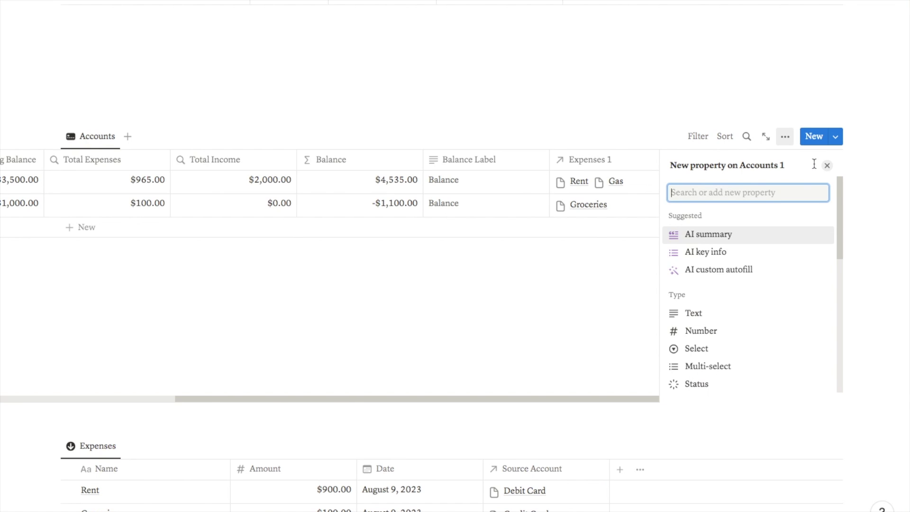
{"action": "type", "text": "text"}
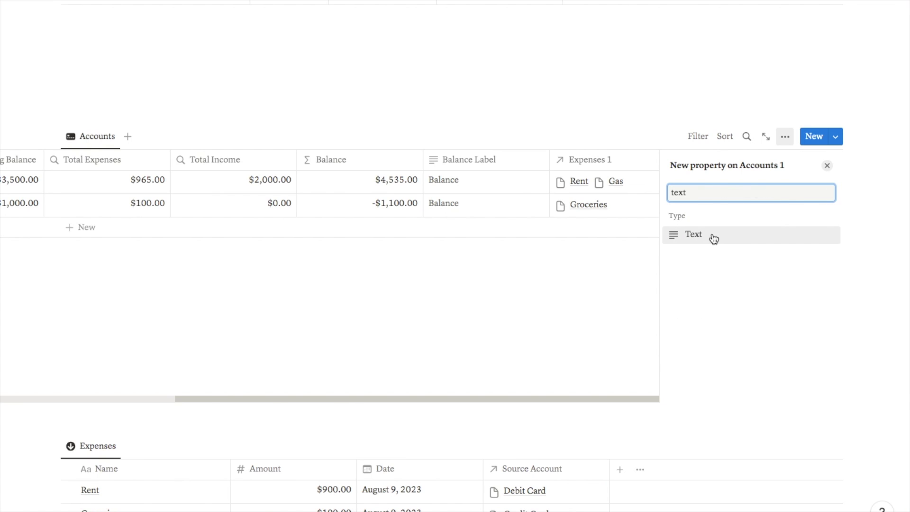
{"action": "left_click", "coordinate": [714, 239]}
{"action": "type", "text": "Income"}
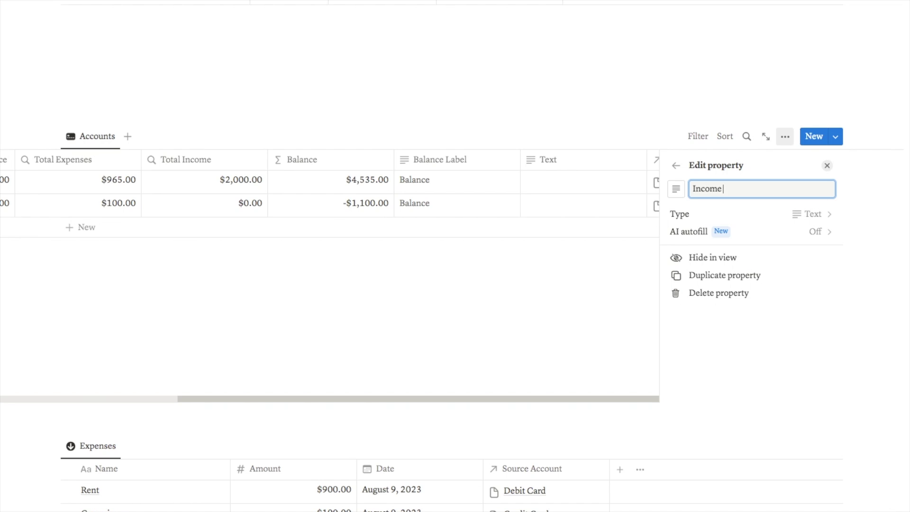
{"action": "type", "text": " Label"}
{"action": "key", "text": "Return"}
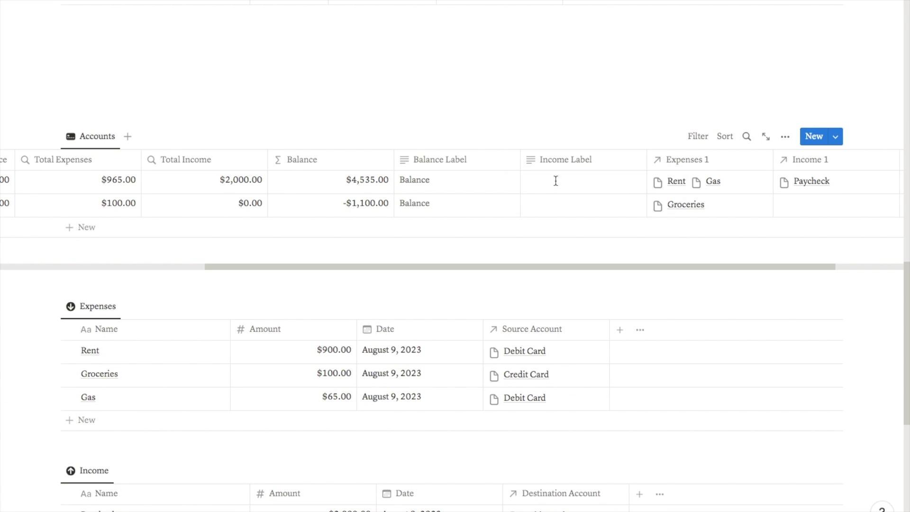
Fill Income Label with gray "Income" text for the Debit Card account and copy it to the Credit Card row.
{"action": "left_click", "coordinate": [556, 181]}
{"action": "type", "text": "Income"}
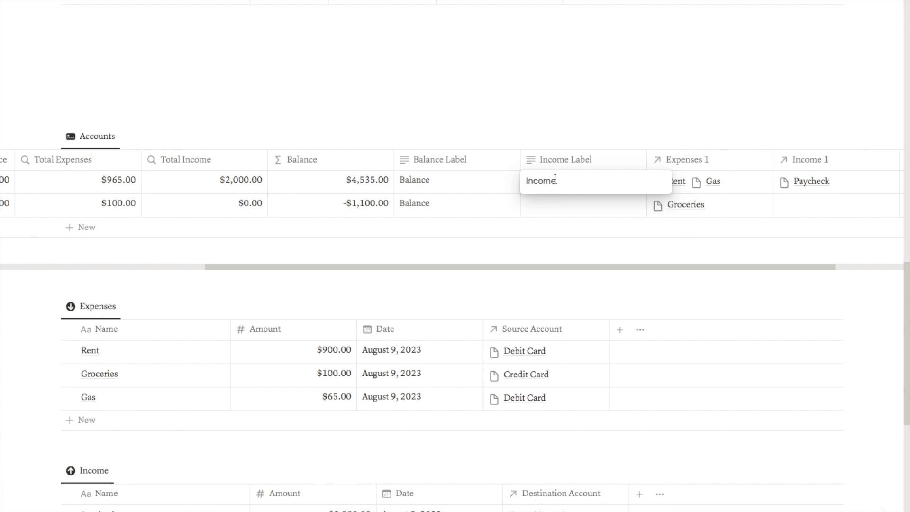
{"action": "left_click_drag", "start_coordinate": [557, 181], "coordinate": [532, 180]}
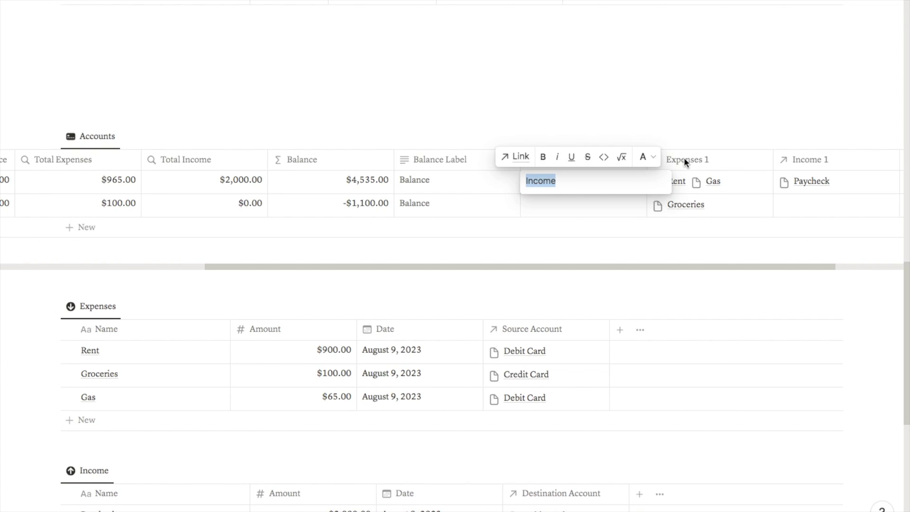
{"action": "left_click", "coordinate": [642, 157]}
{"action": "left_click", "coordinate": [630, 227]}
{"action": "key", "text": "Escape"}
{"action": "left_click_drag", "start_coordinate": [647, 206], "coordinate": [646, 213]}
Add a text property named "Expense Label" to the Accounts table.
{"action": "scroll", "coordinate": [823, 160], "scroll_direction": "right", "scroll_amount": 3}
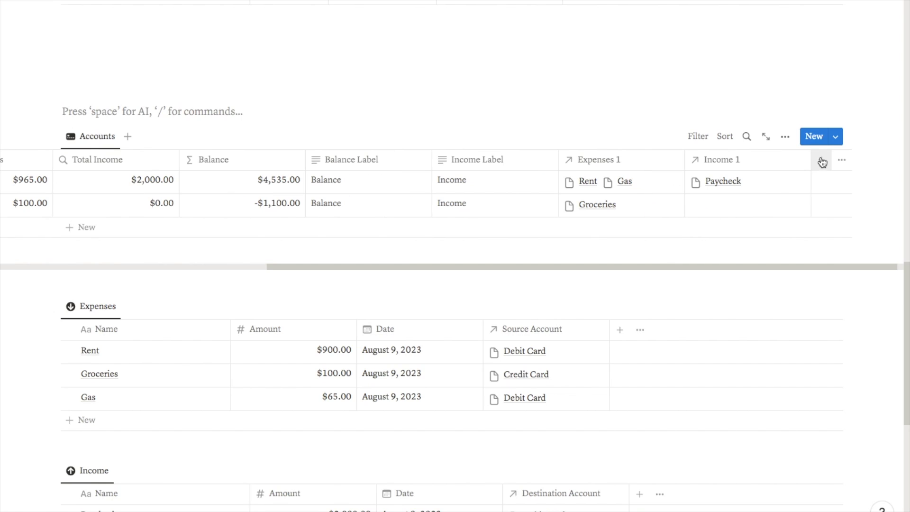
{"action": "left_click", "coordinate": [822, 158]}
{"action": "type", "text": "text"}
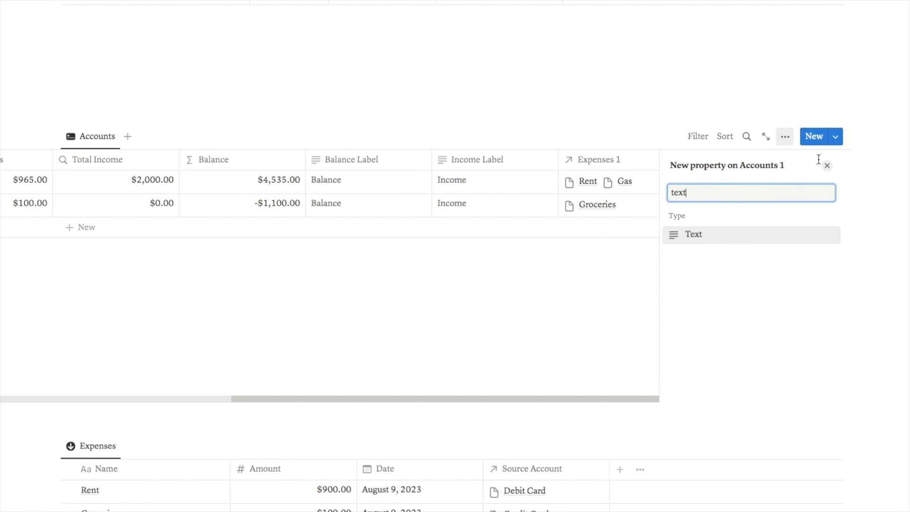
{"action": "left_click", "coordinate": [697, 235]}
{"action": "type", "text": "Exp"}
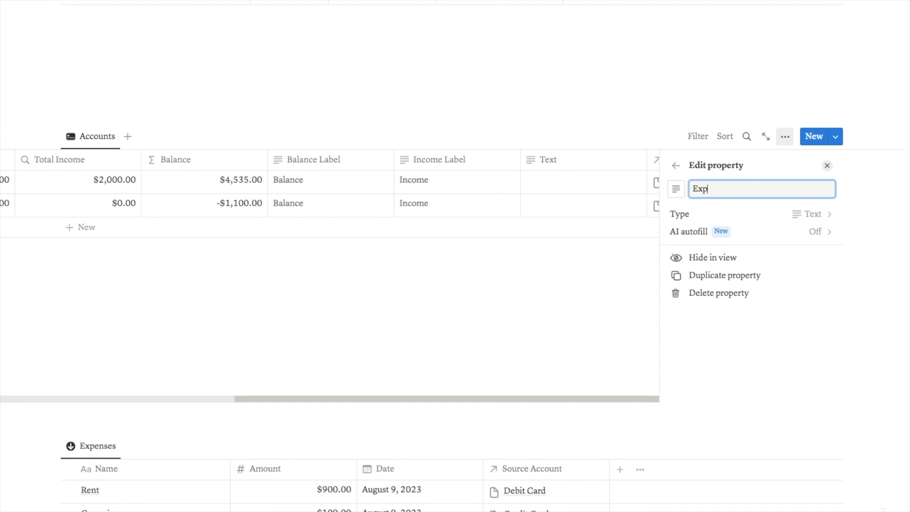
{"action": "type", "text": "ense Lable"}
{"action": "key", "text": "BackSpace"}
{"action": "key", "text": "BackSpace"}
{"action": "type", "text": "el"}
Fill Expense Label with gray "Expenses" text for the Debit Card account and copy it to the Credit Card row.
{"action": "left_click", "coordinate": [589, 182]}
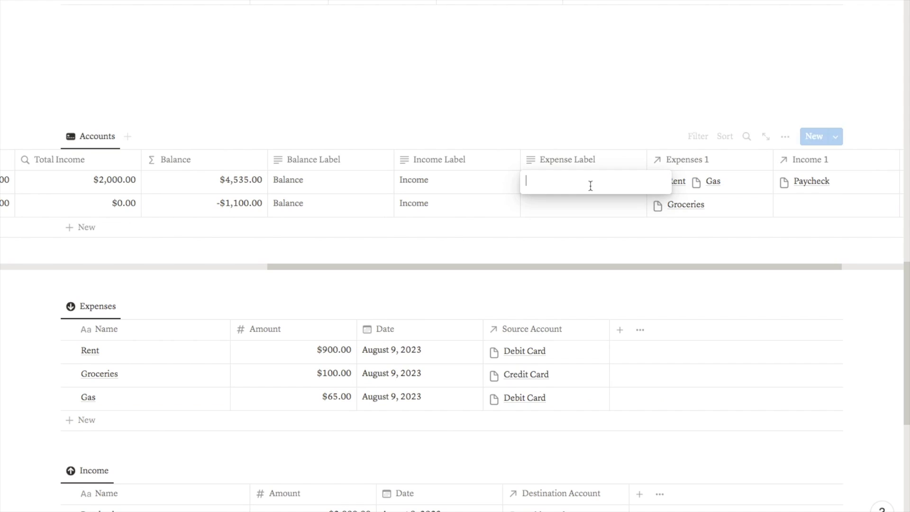
{"action": "type", "text": "Expenses"}
{"action": "key", "text": "super+a"}
{"action": "left_click", "coordinate": [643, 158]}
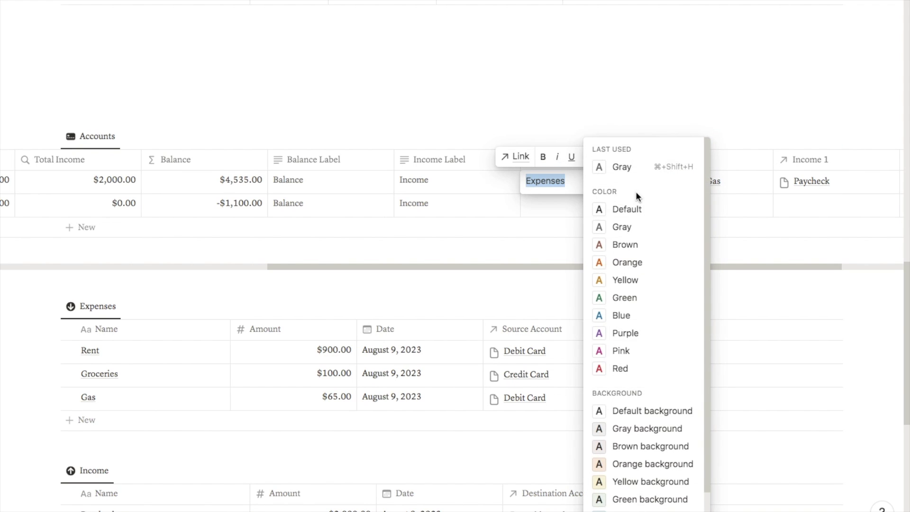
{"action": "left_click", "coordinate": [622, 167]}
{"action": "left_click_drag", "start_coordinate": [646, 194], "coordinate": [642, 216]}
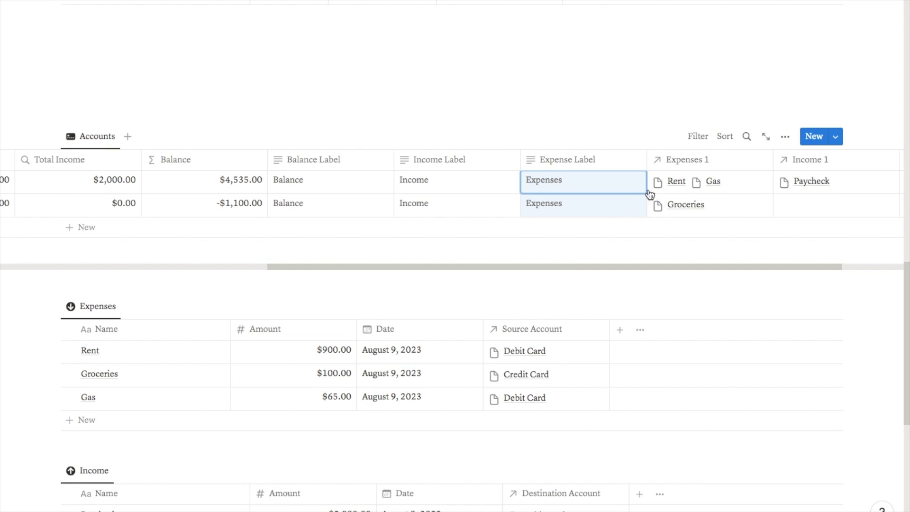
Change the Accounts view to a Gallery layout with the card preview set to None.
{"action": "scroll", "coordinate": [252, 172], "scroll_direction": "left", "scroll_amount": 10}
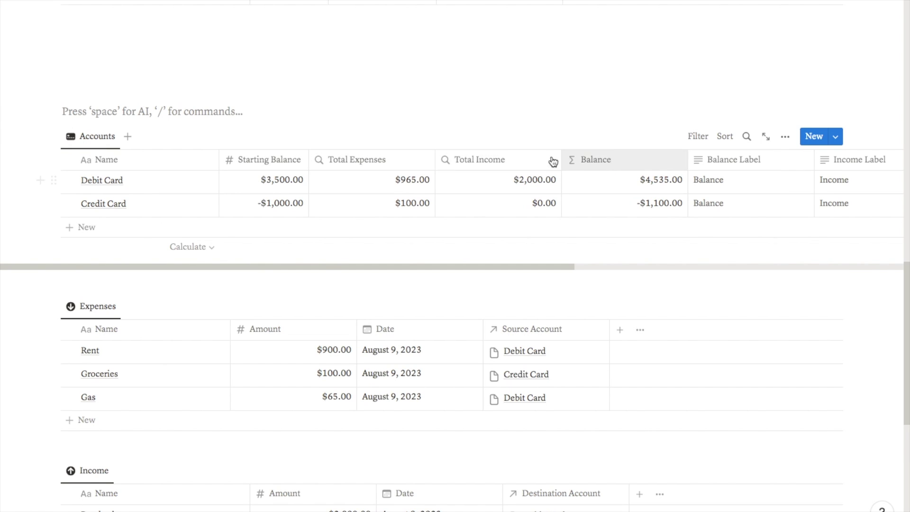
{"action": "mouse_move", "coordinate": [180, 185]}
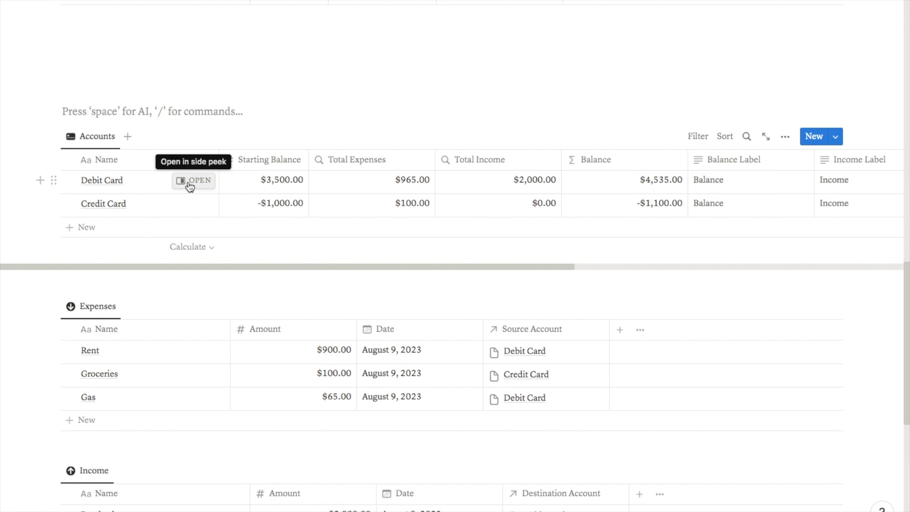
{"action": "left_click", "coordinate": [785, 138]}
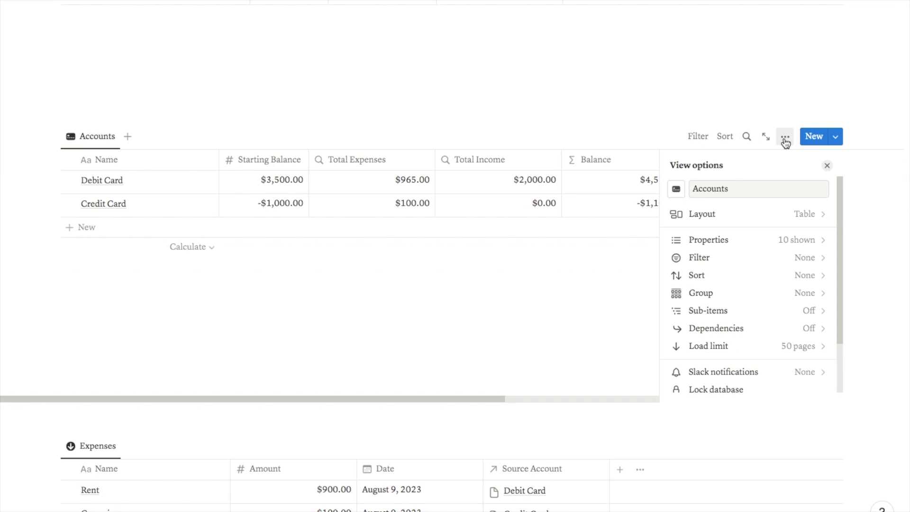
{"action": "left_click", "coordinate": [752, 217]}
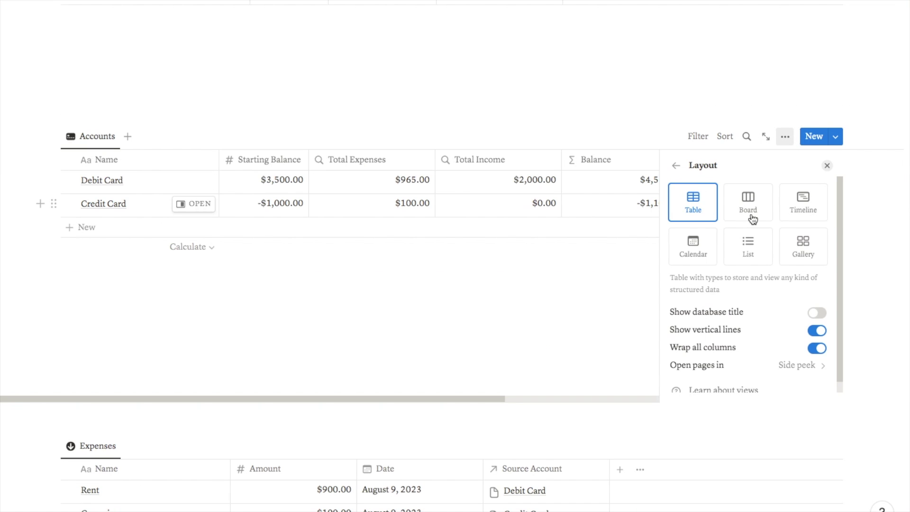
{"action": "left_click", "coordinate": [801, 251]}
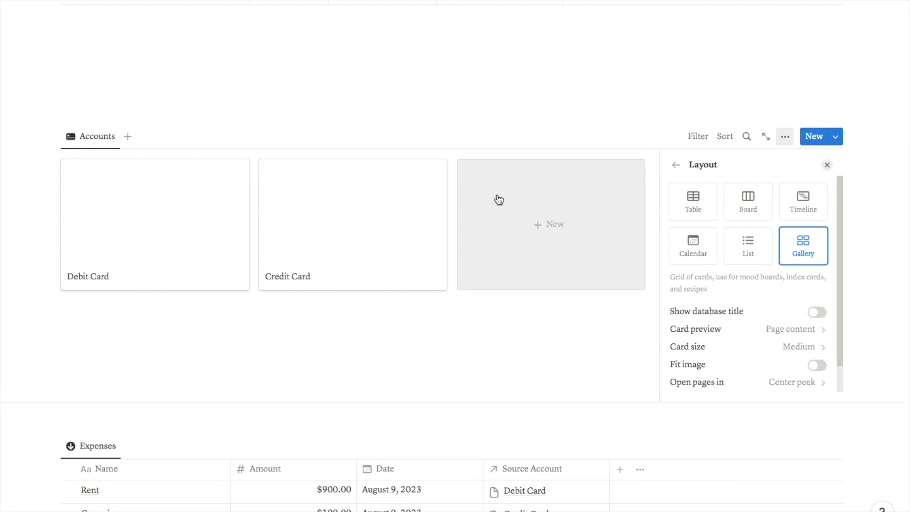
{"action": "left_click", "coordinate": [705, 337]}
{"action": "left_click", "coordinate": [701, 353]}
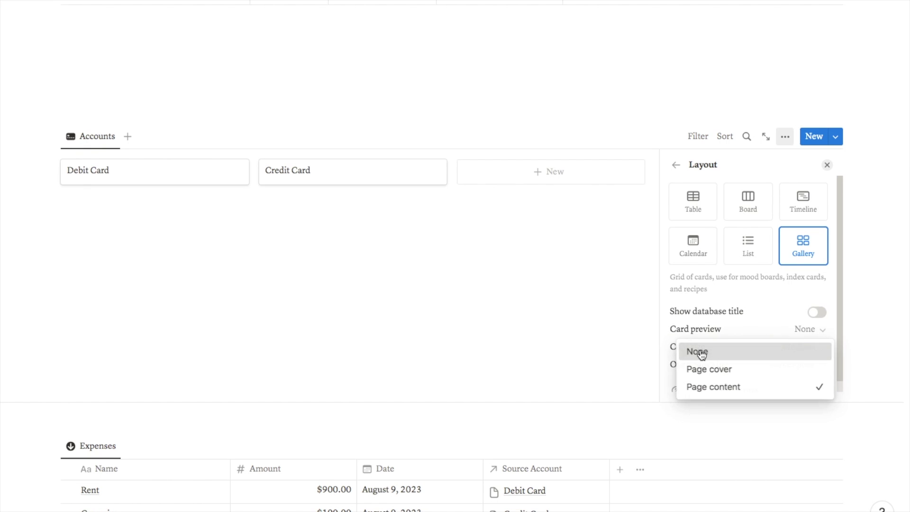
Show the three label properties on the Accounts cards, ordered Income Label, Expense Label, Balance Label.
{"action": "left_click", "coordinate": [676, 164]}
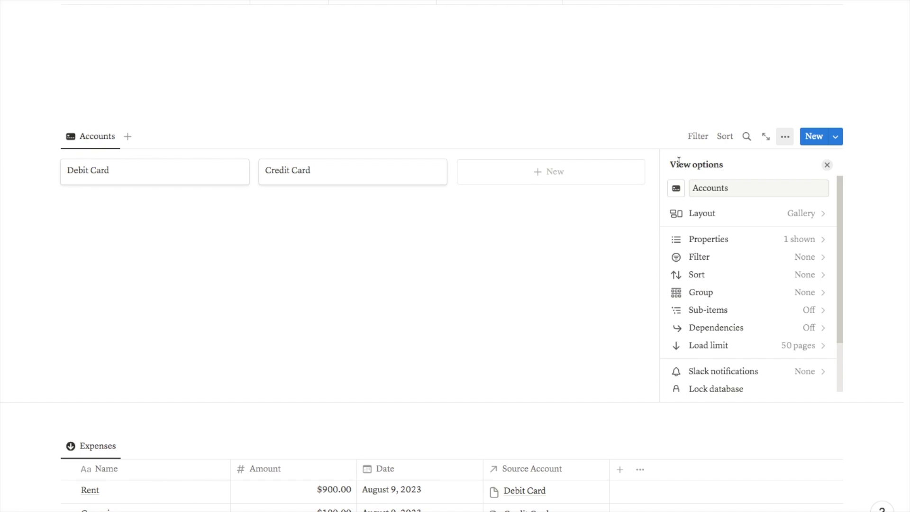
{"action": "left_click", "coordinate": [802, 240]}
{"action": "scroll", "coordinate": [727, 236], "scroll_direction": "down", "scroll_amount": 2}
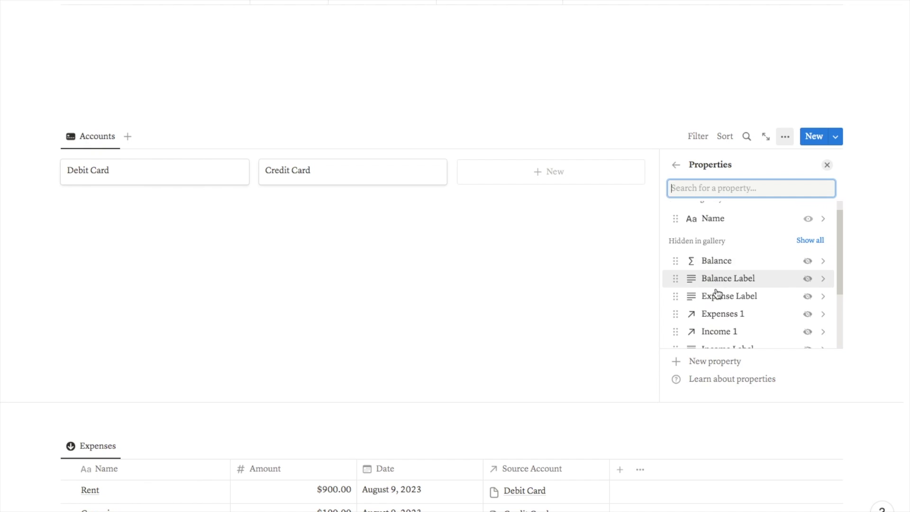
{"action": "scroll", "coordinate": [724, 236], "scroll_direction": "down", "scroll_amount": 3}
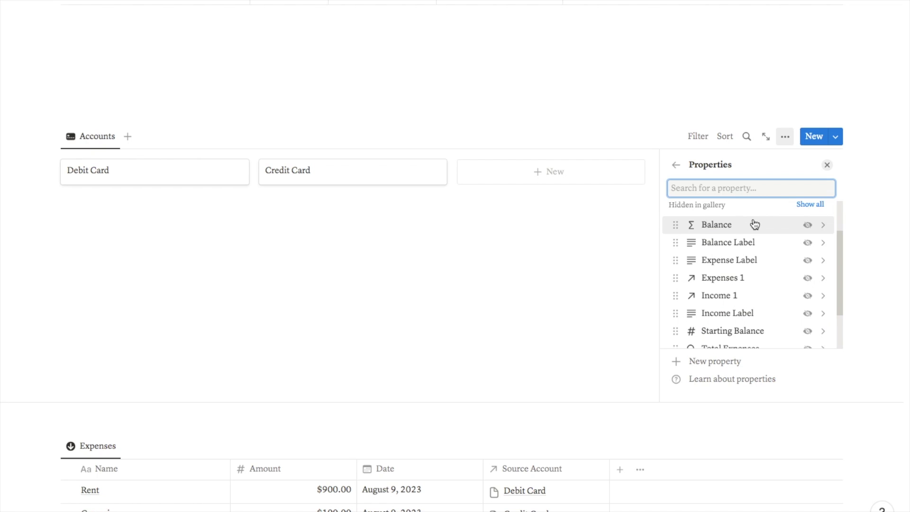
{"action": "scroll", "coordinate": [753, 225], "scroll_direction": "down", "scroll_amount": 1}
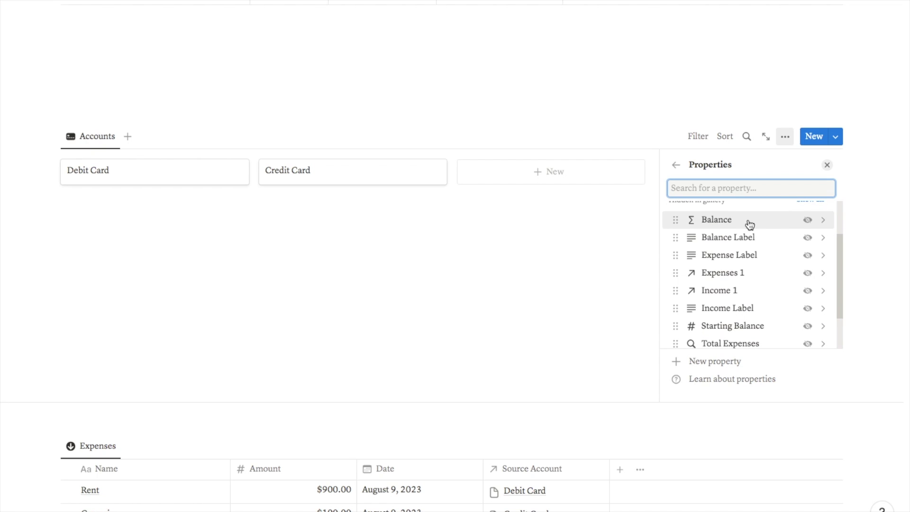
{"action": "left_click", "coordinate": [807, 239]}
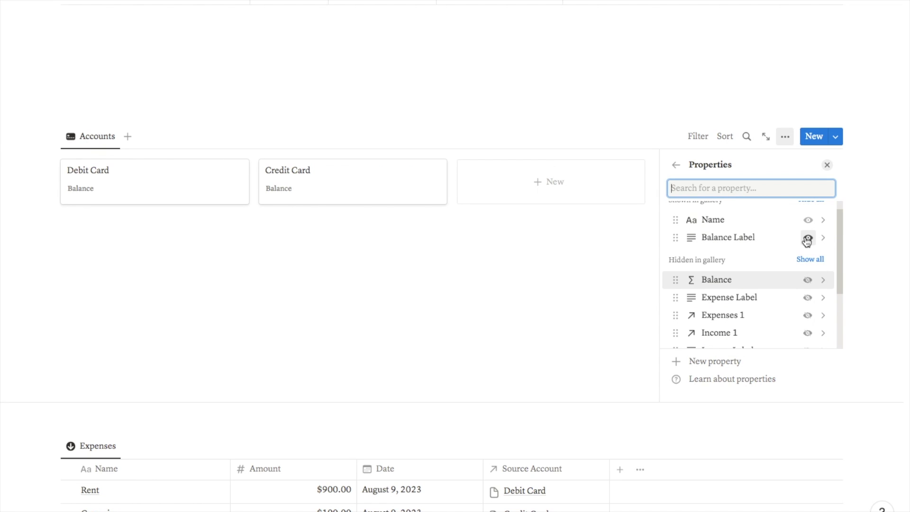
{"action": "left_click", "coordinate": [807, 298]}
{"action": "scroll", "coordinate": [793, 298], "scroll_direction": "down", "scroll_amount": 3}
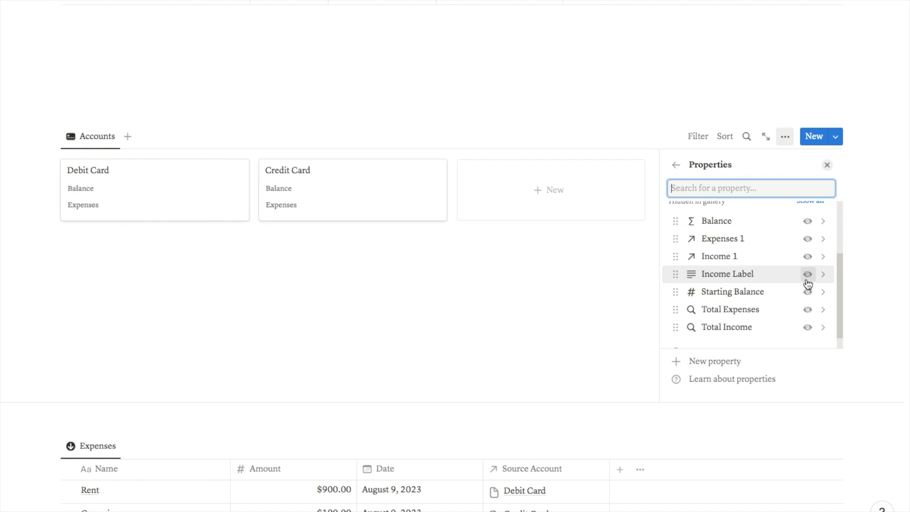
{"action": "left_click", "coordinate": [808, 275]}
{"action": "scroll", "coordinate": [768, 289], "scroll_direction": "up", "scroll_amount": 1}
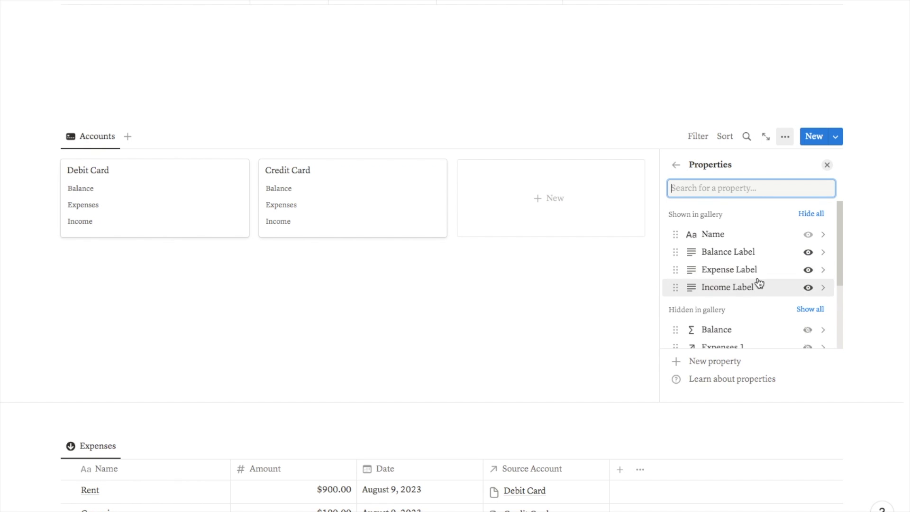
{"action": "mouse_move", "coordinate": [735, 252]}
{"action": "left_mouse_down"}
{"action": "mouse_move", "coordinate": [730, 288]}
{"action": "mouse_move", "coordinate": [734, 255]}
{"action": "left_mouse_up"}
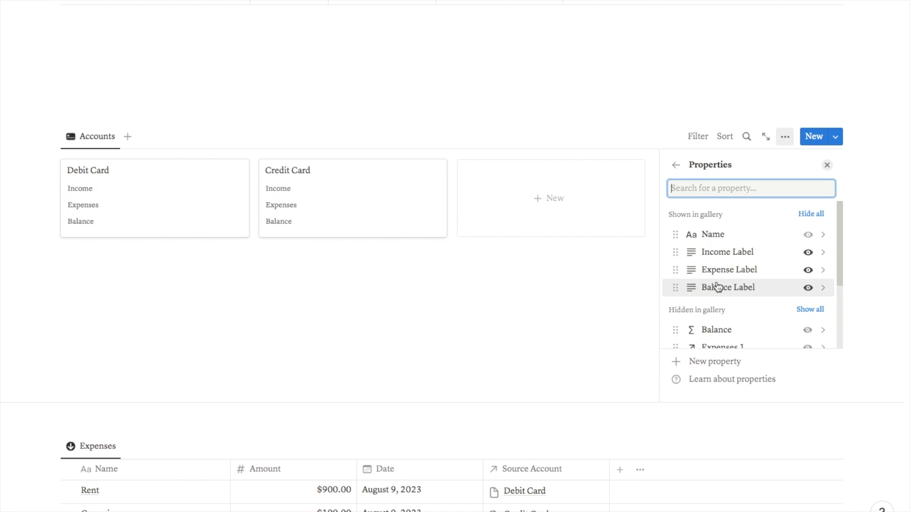
Show the Balance, Total Expenses and Total Income properties on the Accounts gallery cards.
{"action": "scroll", "coordinate": [754, 288], "scroll_direction": "down", "scroll_amount": 4}
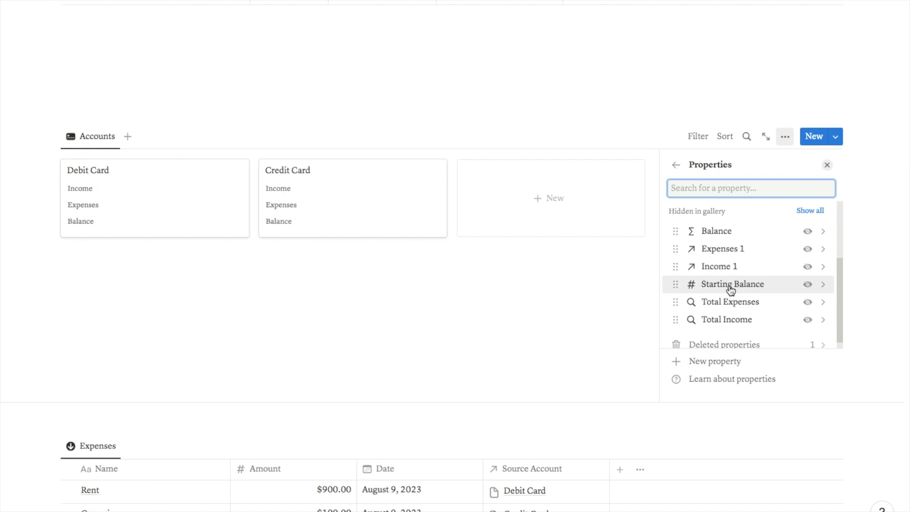
{"action": "left_click", "coordinate": [803, 232]}
{"action": "scroll", "coordinate": [759, 306], "scroll_direction": "down", "scroll_amount": 1}
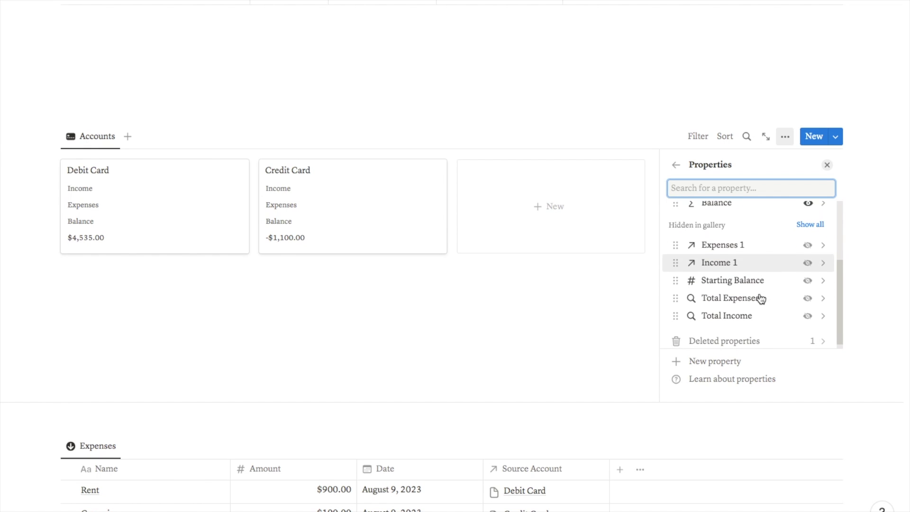
{"action": "left_click", "coordinate": [806, 298]}
{"action": "left_click", "coordinate": [806, 315]}
Reorder the shown properties so Total Income, Total Expenses and Balance each follow their matching label.
{"action": "scroll", "coordinate": [763, 290], "scroll_direction": "up", "scroll_amount": 4}
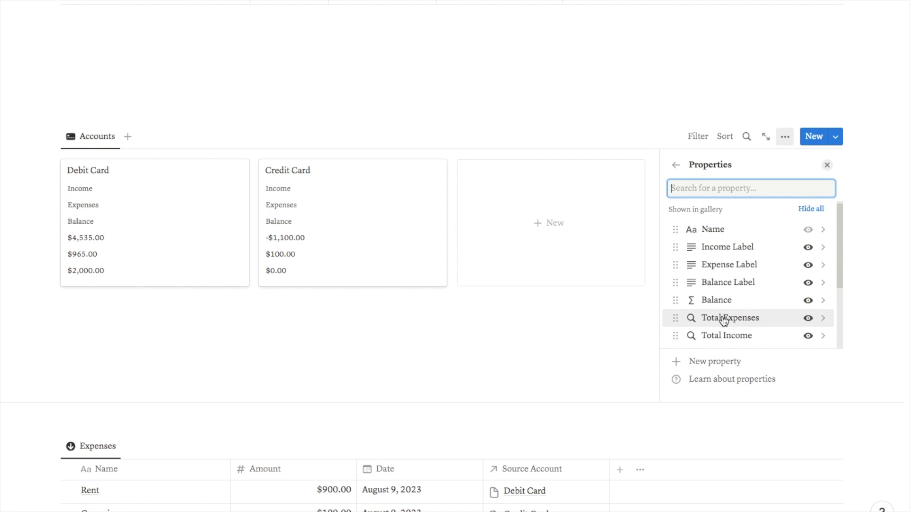
{"action": "left_click_drag", "start_coordinate": [734, 322], "coordinate": [736, 282]}
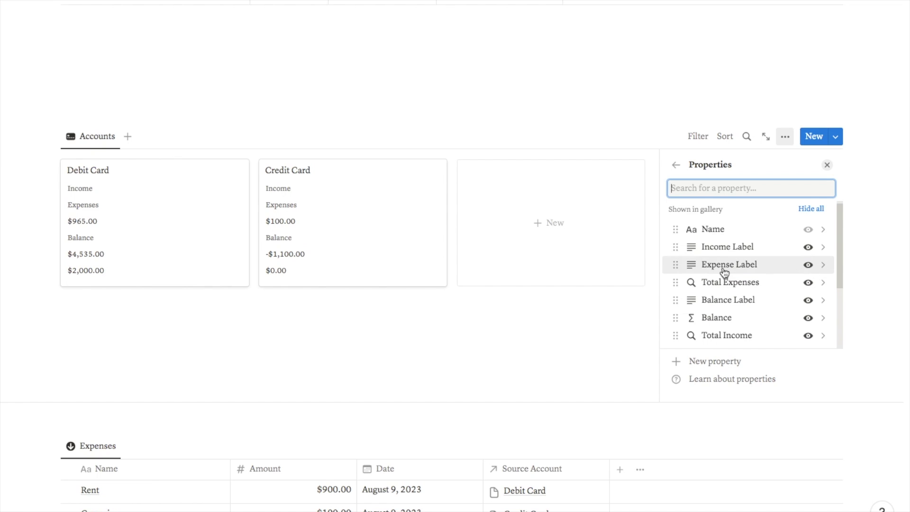
{"action": "left_click_drag", "start_coordinate": [719, 336], "coordinate": [733, 264]}
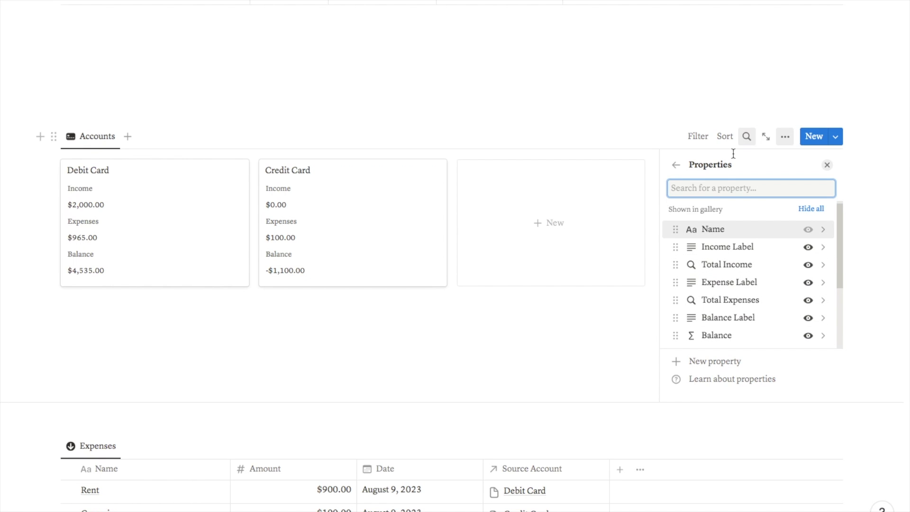
{"action": "left_click", "coordinate": [659, 119]}
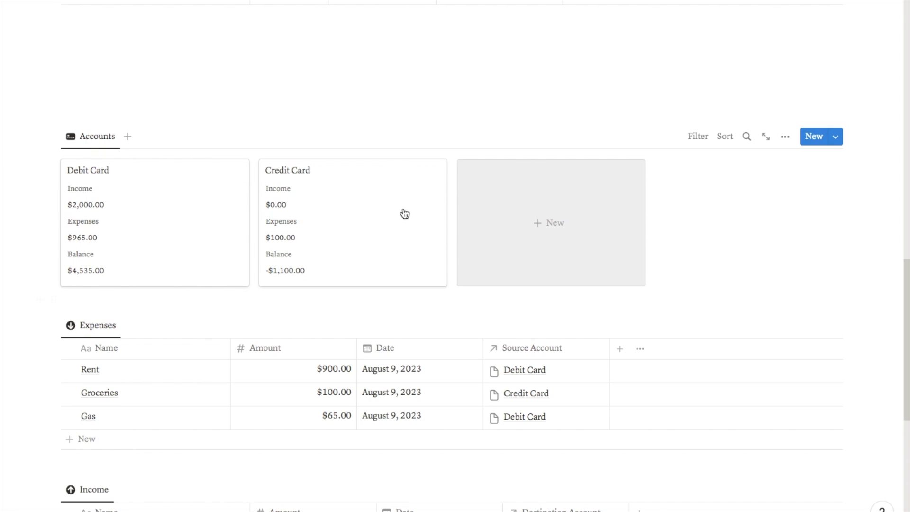
Give the Debit Card and Credit Card account pages the payment card icon.
{"action": "left_click", "coordinate": [135, 204]}
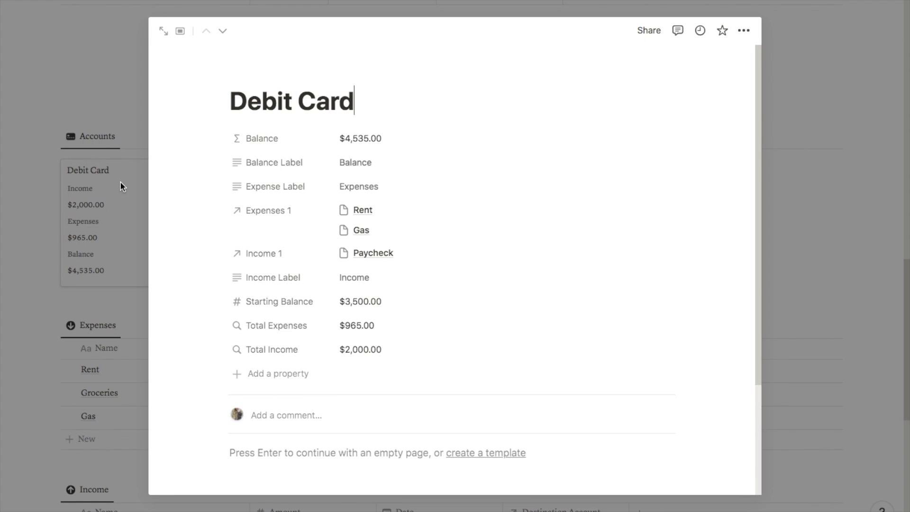
{"action": "mouse_move", "coordinate": [236, 78]}
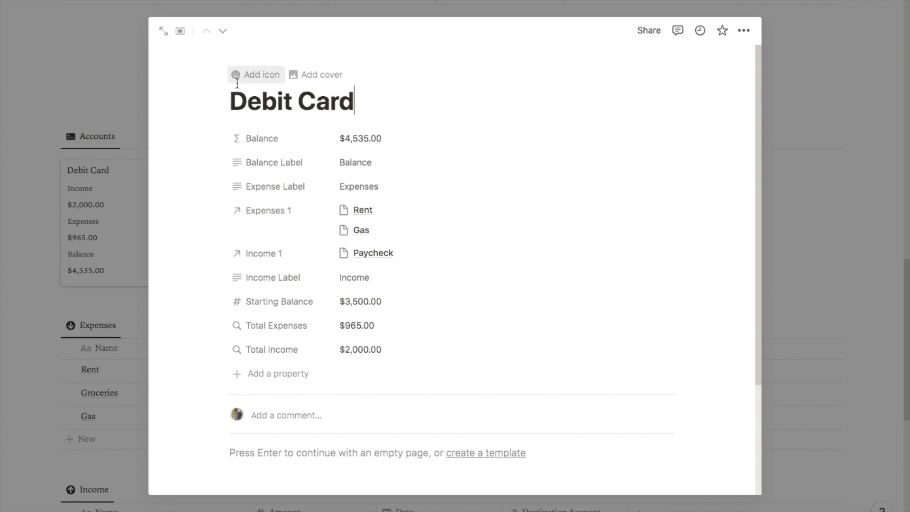
{"action": "left_click", "coordinate": [261, 79]}
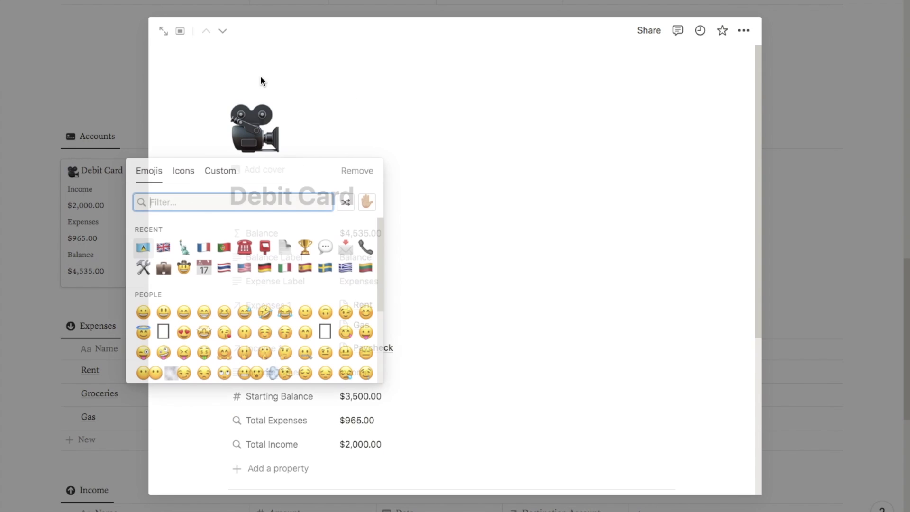
{"action": "left_click", "coordinate": [188, 172]}
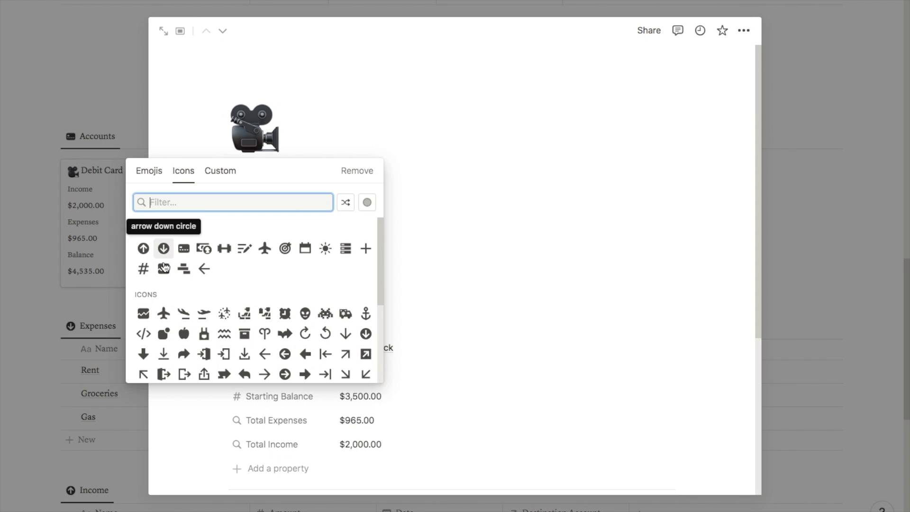
{"action": "left_click", "coordinate": [186, 250]}
{"action": "key", "text": "Escape"}
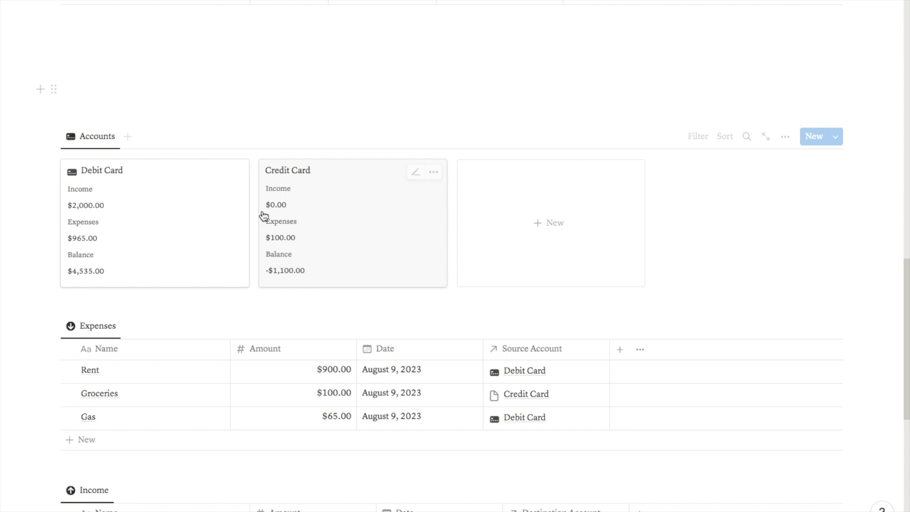
{"action": "left_click", "coordinate": [340, 202]}
{"action": "left_click", "coordinate": [78, 81]}
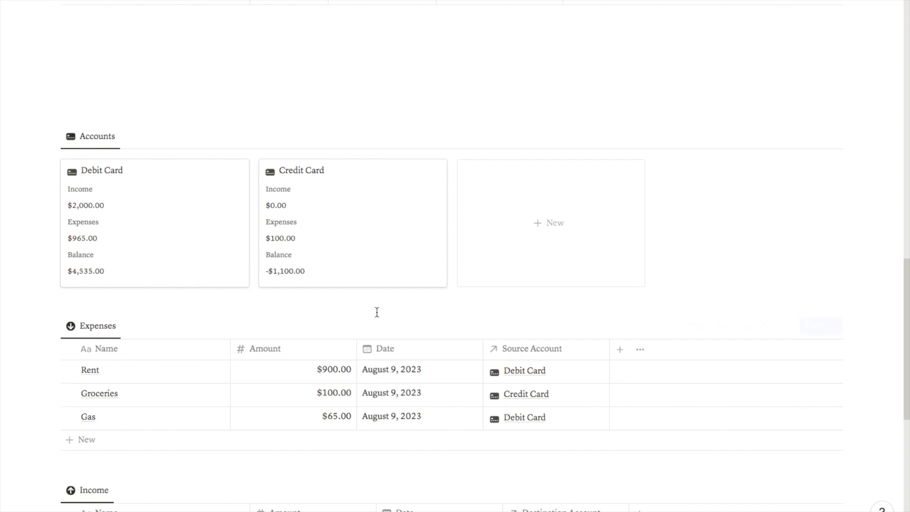
Add a "New shoes" entry to the Expenses table with an amount of $60 and the date August 9, 2023.
{"action": "scroll", "coordinate": [743, 181], "scroll_direction": "down", "scroll_amount": 2}
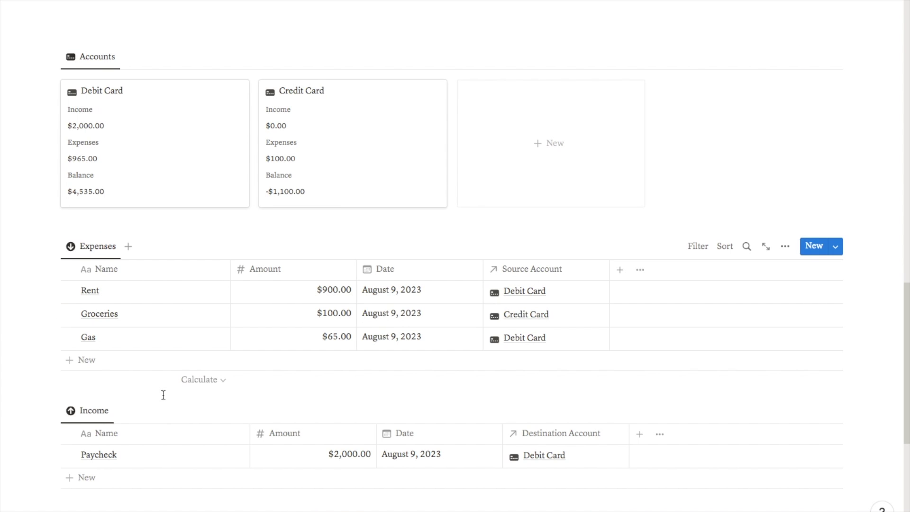
{"action": "scroll", "coordinate": [163, 395], "scroll_direction": "up", "scroll_amount": 1}
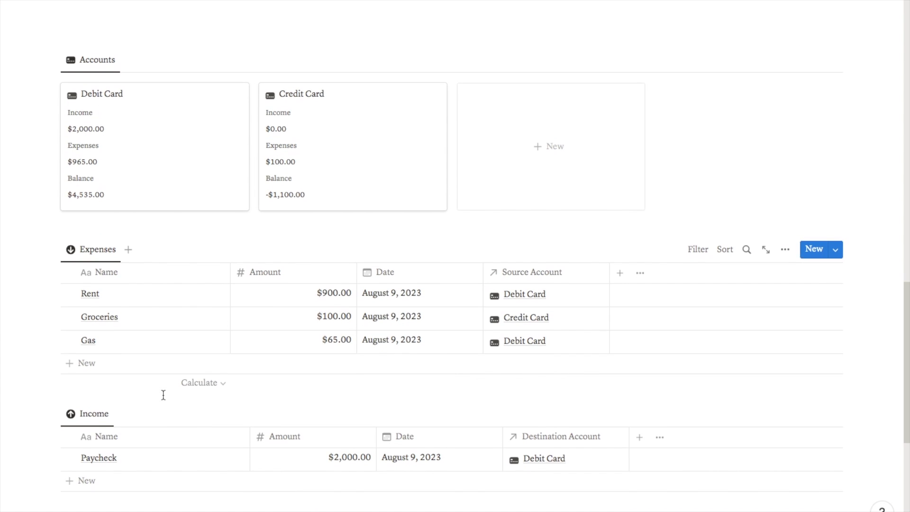
{"action": "left_click", "coordinate": [86, 365]}
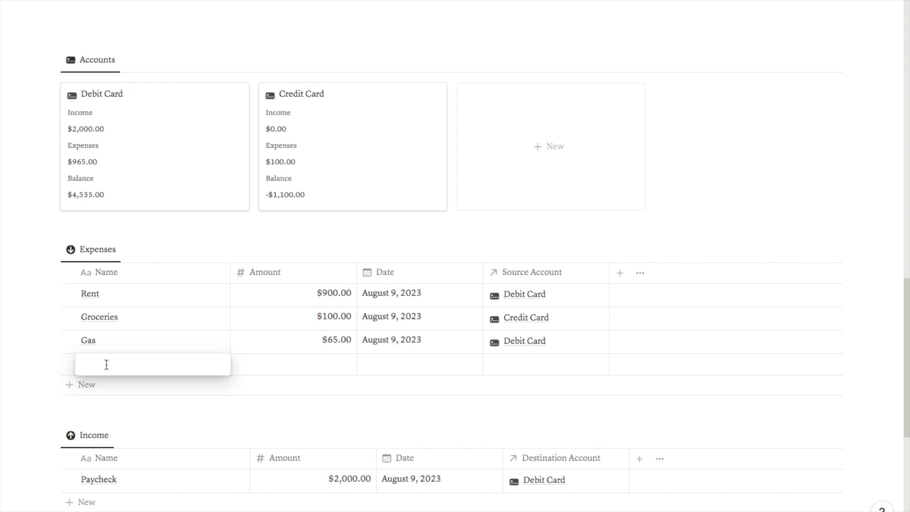
{"action": "type", "text": "Nw"}
{"action": "type", "text": "w shoes"}
{"action": "key", "text": "Return"}
{"action": "left_click", "coordinate": [303, 363]}
{"action": "type", "text": "6"}
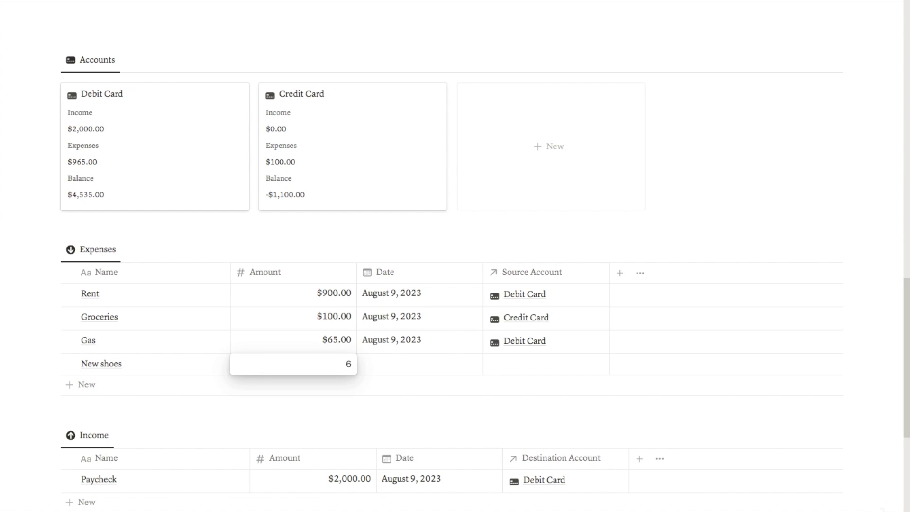
{"action": "type", "text": "0"}
{"action": "key", "text": "Tab"}
Link the New shoes expense to the Debit Card as its source account.
{"action": "left_click", "coordinate": [519, 365]}
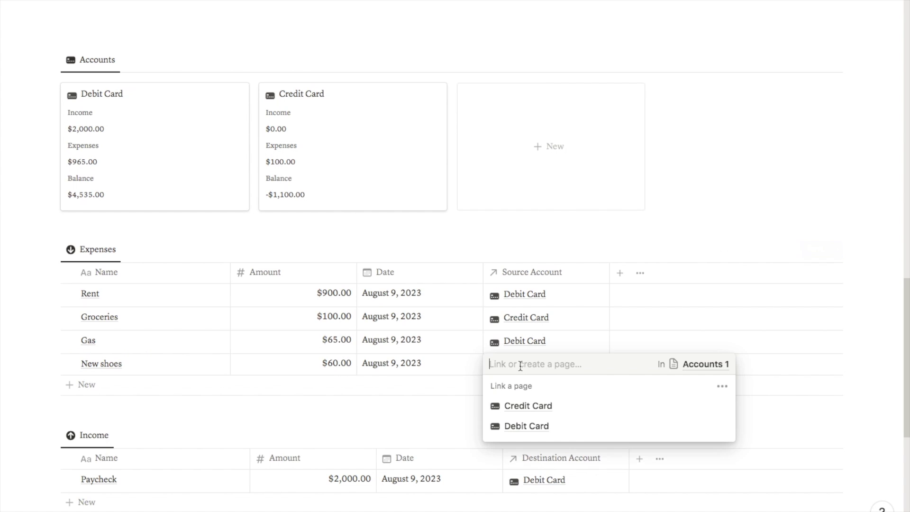
{"action": "left_click", "coordinate": [527, 425]}
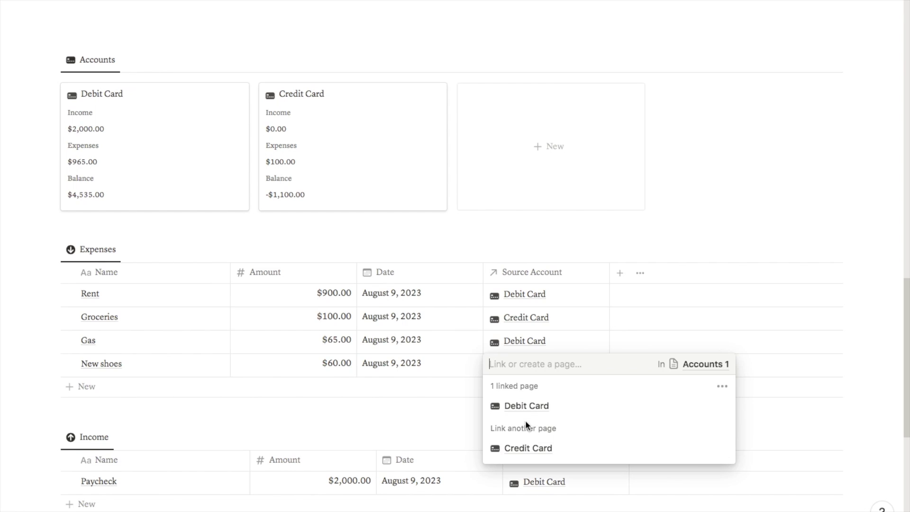
{"action": "key", "text": "Escape"}
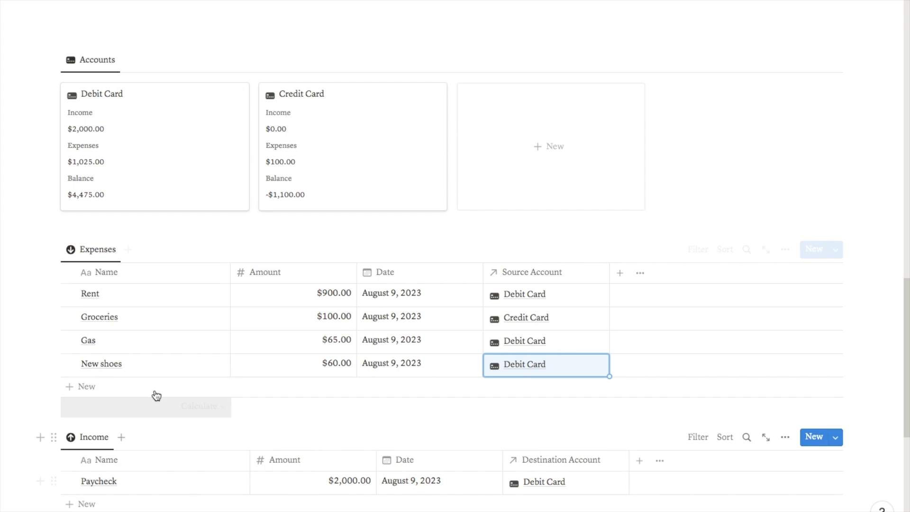
Add a "YouTube" entry to the Income table with an amount of $400 and the date August 8, 2023.
{"action": "scroll", "coordinate": [155, 393], "scroll_direction": "down", "scroll_amount": 1}
{"action": "left_click", "coordinate": [86, 490]}
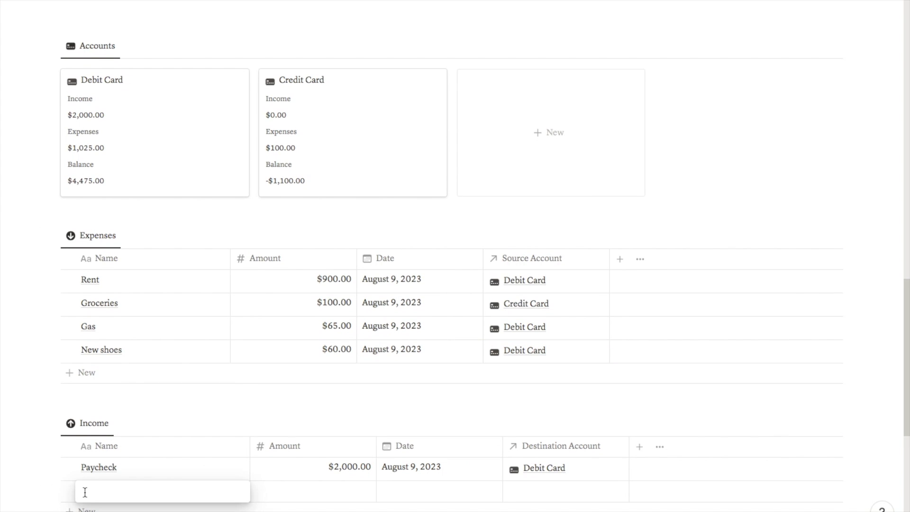
{"action": "type", "text": "YouTube"}
{"action": "left_click", "coordinate": [315, 488]}
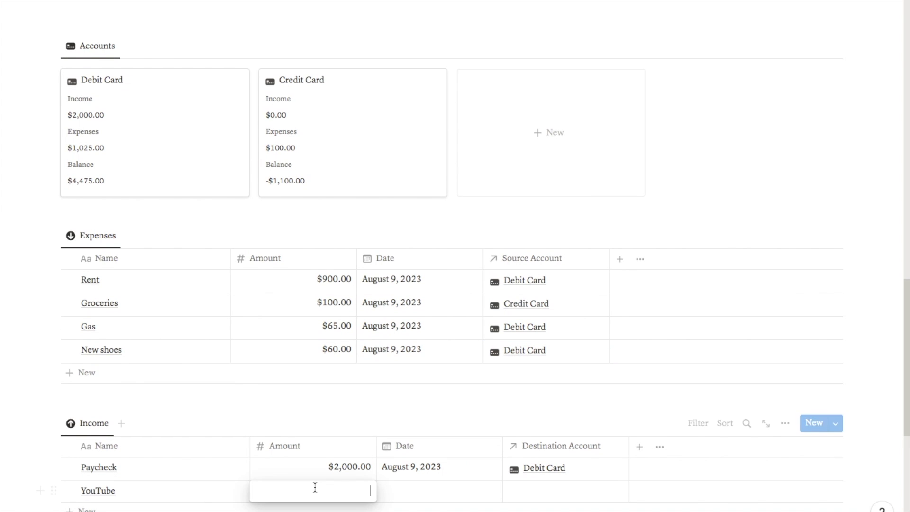
{"action": "type", "text": "400"}
{"action": "left_click", "coordinate": [426, 491]}
{"action": "left_click", "coordinate": [439, 256]}
Link the YouTube income to the Debit Card as its destination account.
{"action": "left_click", "coordinate": [525, 488]}
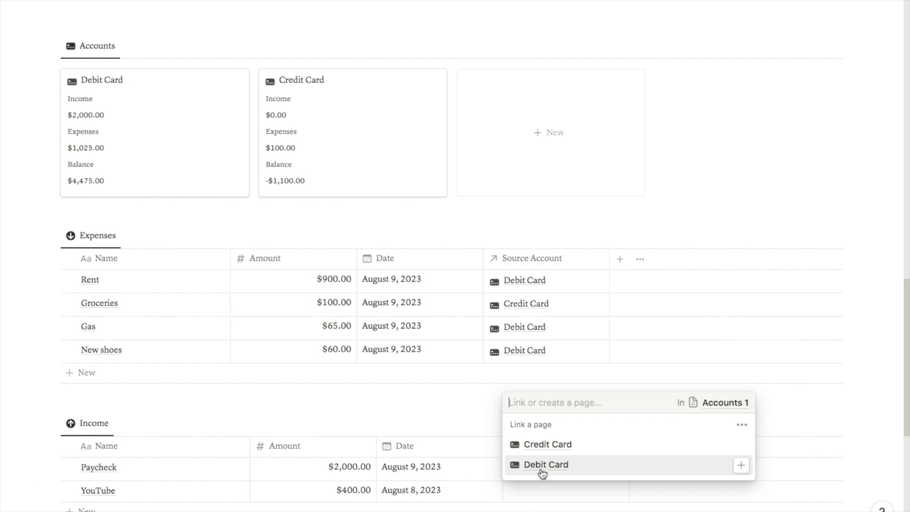
{"action": "left_click", "coordinate": [542, 470]}
{"action": "key", "text": "Escape"}
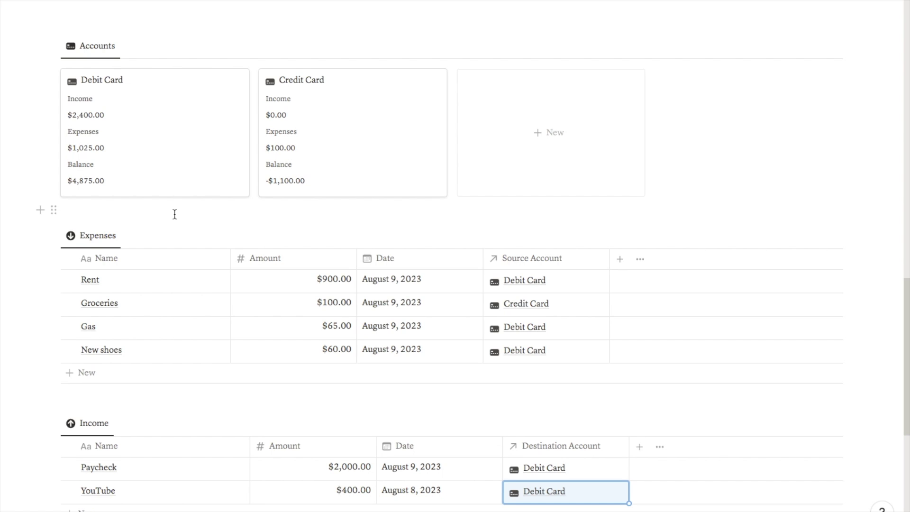
In the Finance Tracker's Add New Transaction section, add a "Dinner with friends" expense with the time period Aug 23.
{"action": "scroll", "coordinate": [427, 185], "scroll_direction": "up", "scroll_amount": 15}
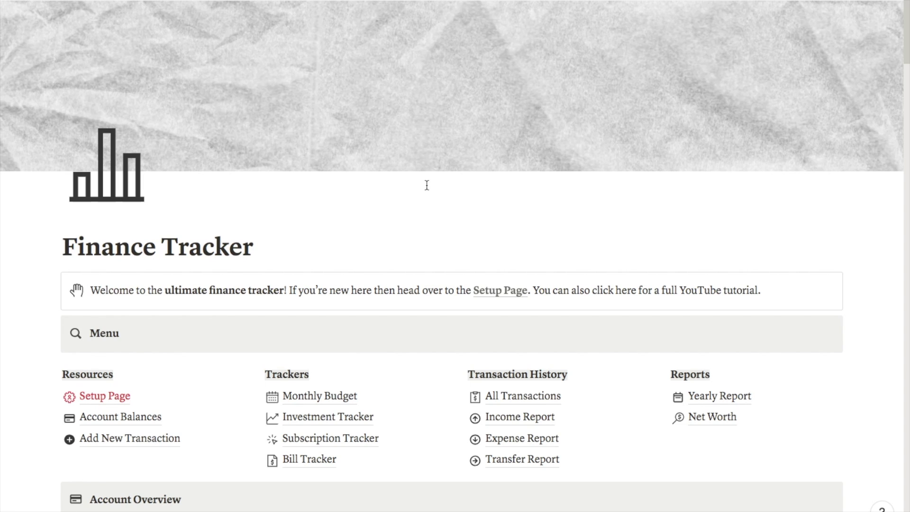
{"action": "scroll", "coordinate": [427, 185], "scroll_direction": "down", "scroll_amount": 6}
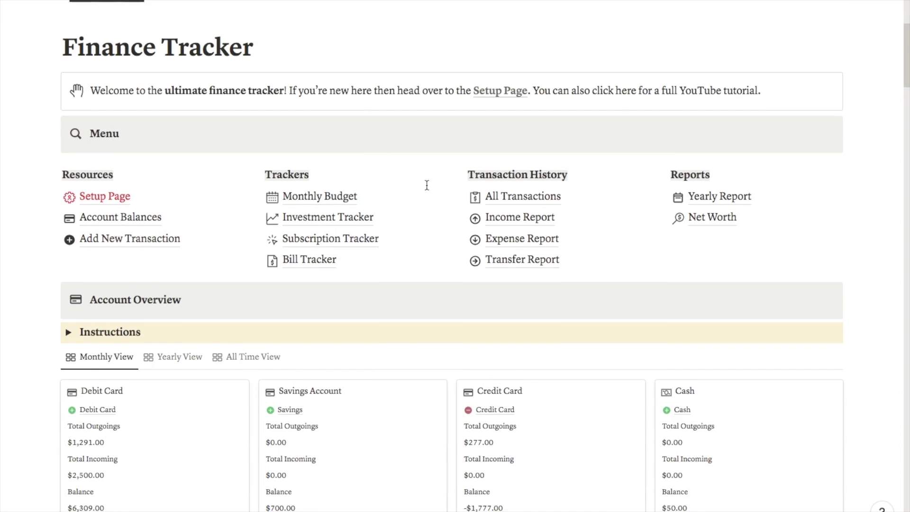
{"action": "scroll", "coordinate": [428, 190], "scroll_direction": "down", "scroll_amount": 3}
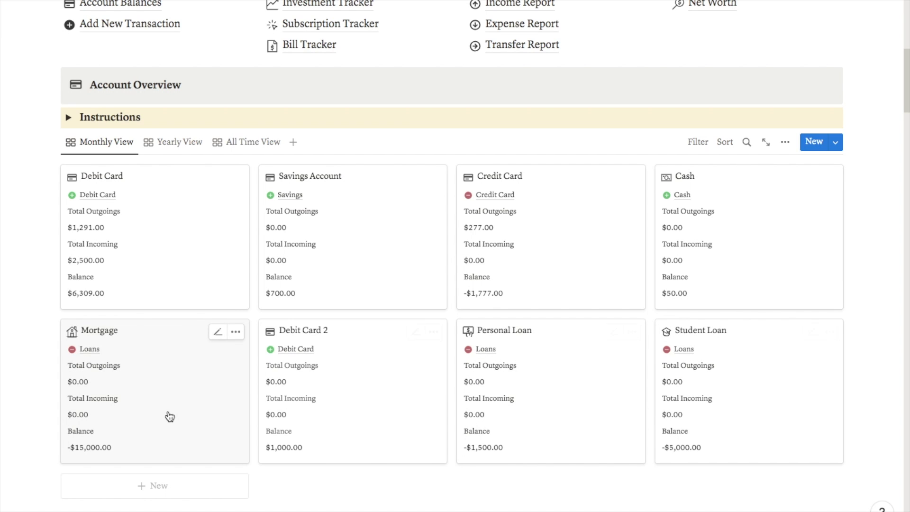
{"action": "scroll", "coordinate": [43, 336], "scroll_direction": "down", "scroll_amount": 1}
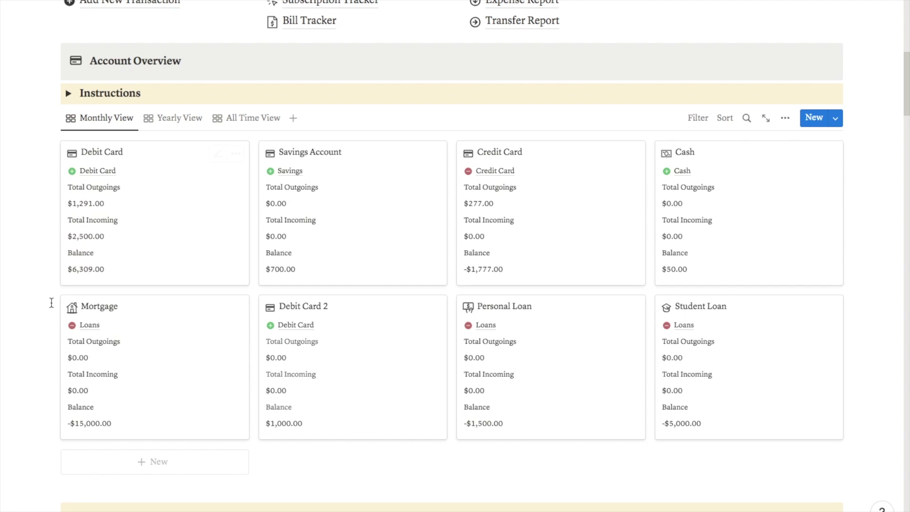
{"action": "scroll", "coordinate": [51, 302], "scroll_direction": "down", "scroll_amount": 8}
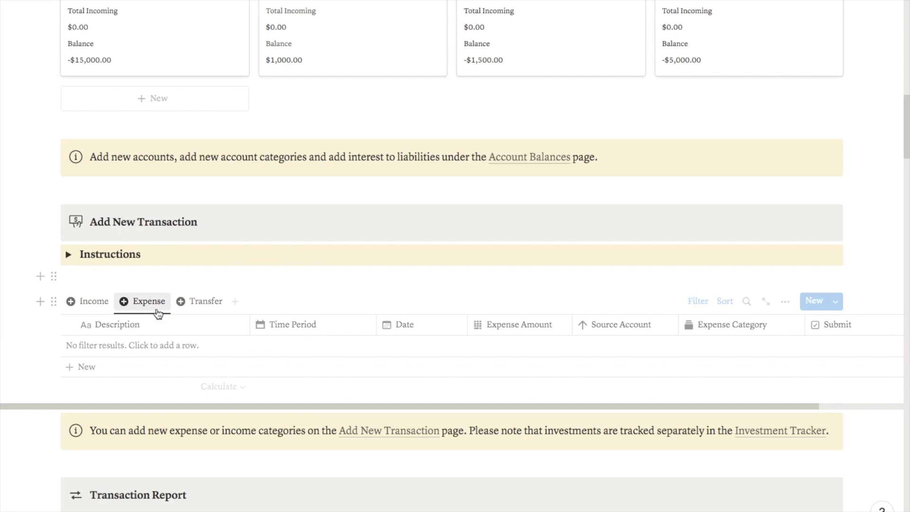
{"action": "left_click", "coordinate": [120, 349]}
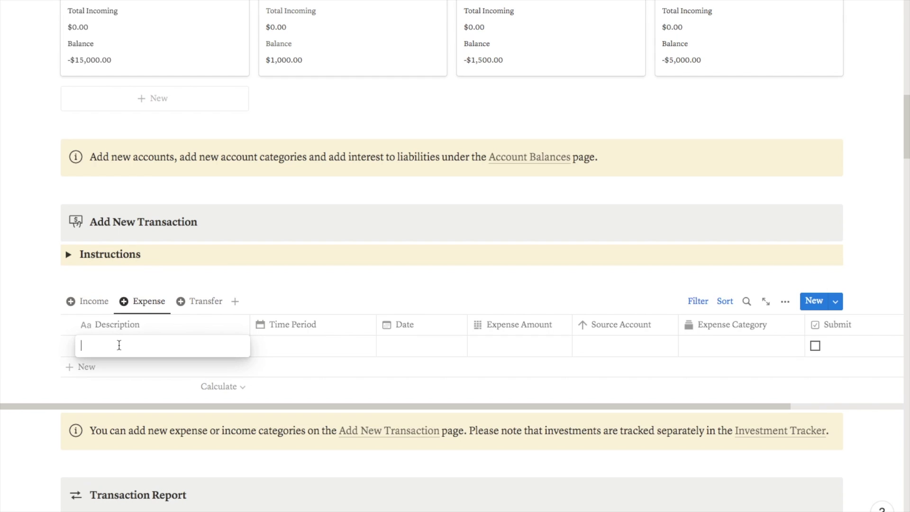
{"action": "type", "text": "Dinner with friends"}
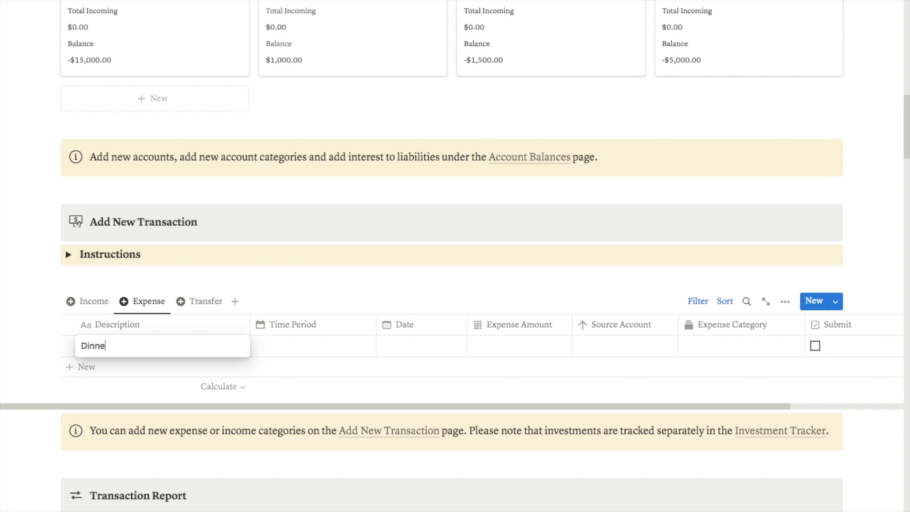
{"action": "left_click", "coordinate": [276, 351]}
{"action": "left_click", "coordinate": [278, 353]}
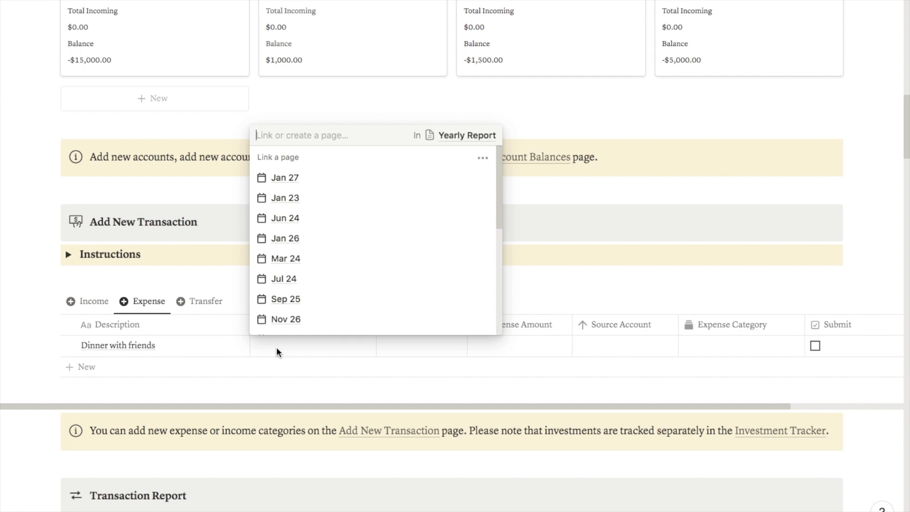
{"action": "type", "text": "au"}
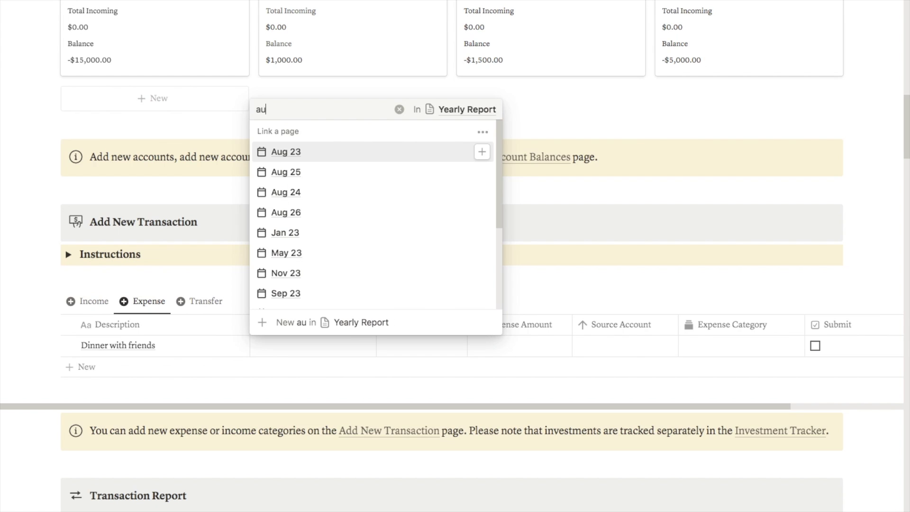
{"action": "left_click", "coordinate": [304, 253]}
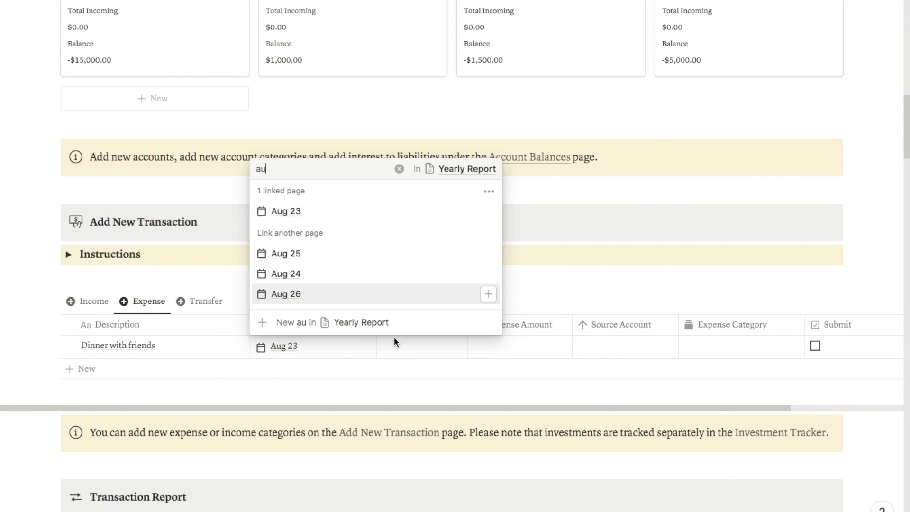
Give the Dinner with friends expense the date August 9, 2023, an amount of $70 and the source account Debit Card.
{"action": "left_click", "coordinate": [417, 346]}
{"action": "left_click", "coordinate": [518, 348]}
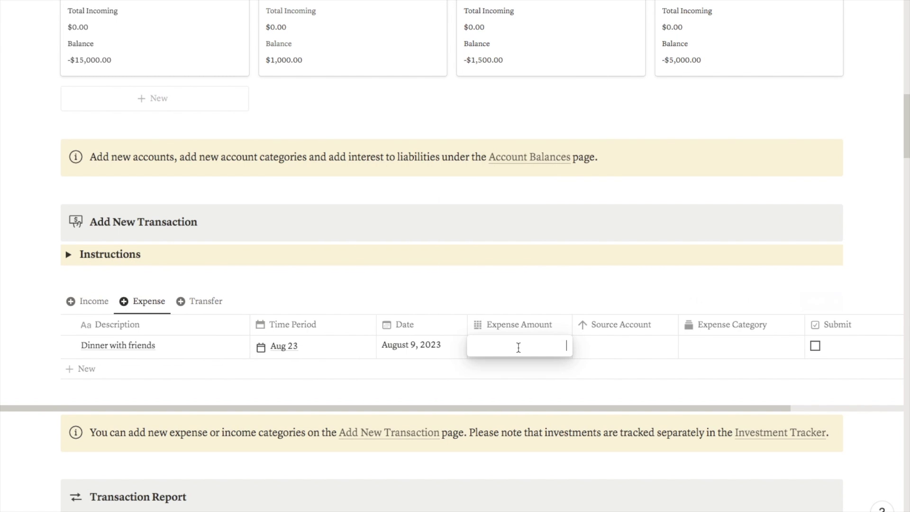
{"action": "type", "text": "70"}
{"action": "left_click", "coordinate": [606, 356]}
{"action": "left_click", "coordinate": [603, 355]}
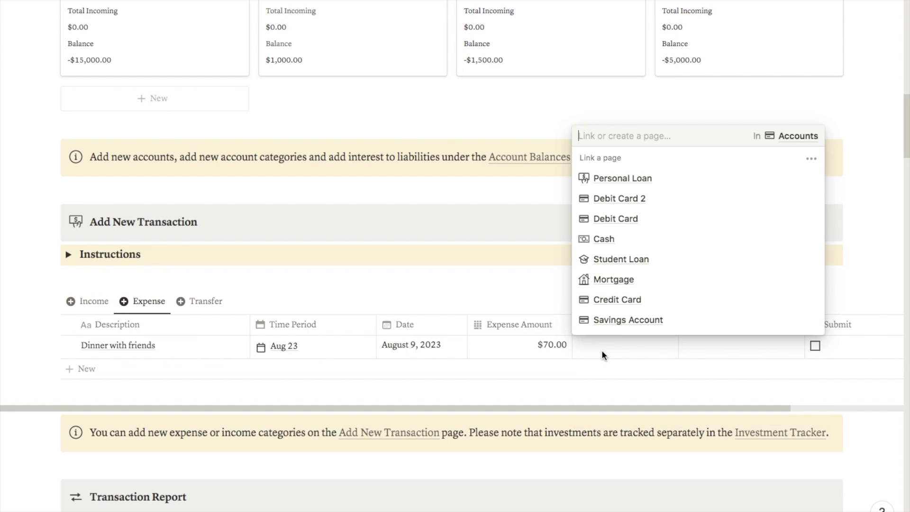
{"action": "left_click", "coordinate": [626, 218]}
{"action": "left_click", "coordinate": [550, 278]}
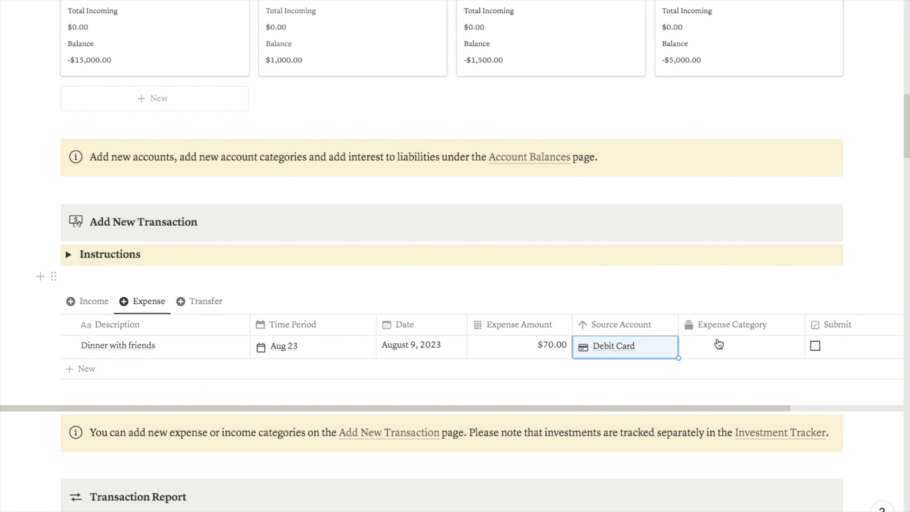
Assign the Dinner with friends expense to the Eating Out category and submit the transaction.
{"action": "left_click", "coordinate": [723, 351]}
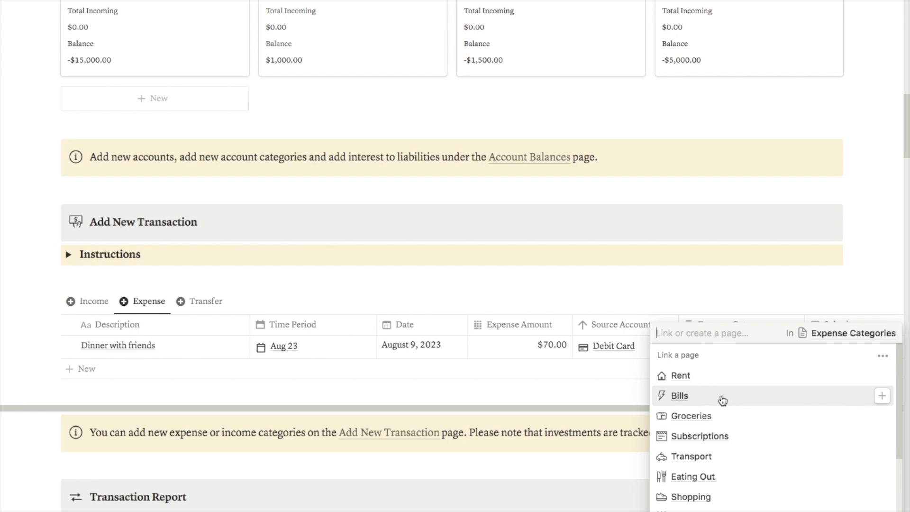
{"action": "scroll", "coordinate": [720, 455], "scroll_direction": "down", "scroll_amount": 1}
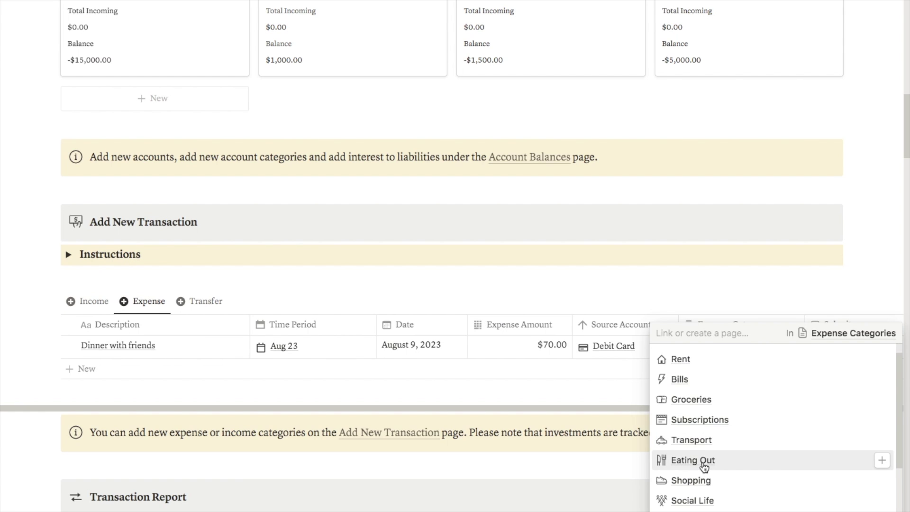
{"action": "left_click", "coordinate": [811, 309]}
Review the account cards, Transaction Report, monthly budget, Subscription Tracker, Bill Tracker and Investment Tracker sections of the Finance Tracker page.
{"action": "scroll", "coordinate": [326, 309], "scroll_direction": "up", "scroll_amount": 7}
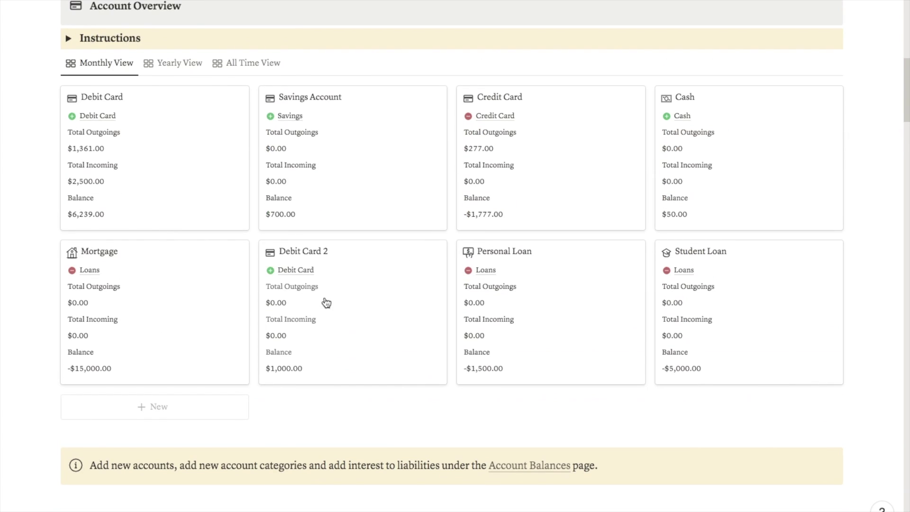
{"action": "scroll", "coordinate": [31, 332], "scroll_direction": "down", "scroll_amount": 5}
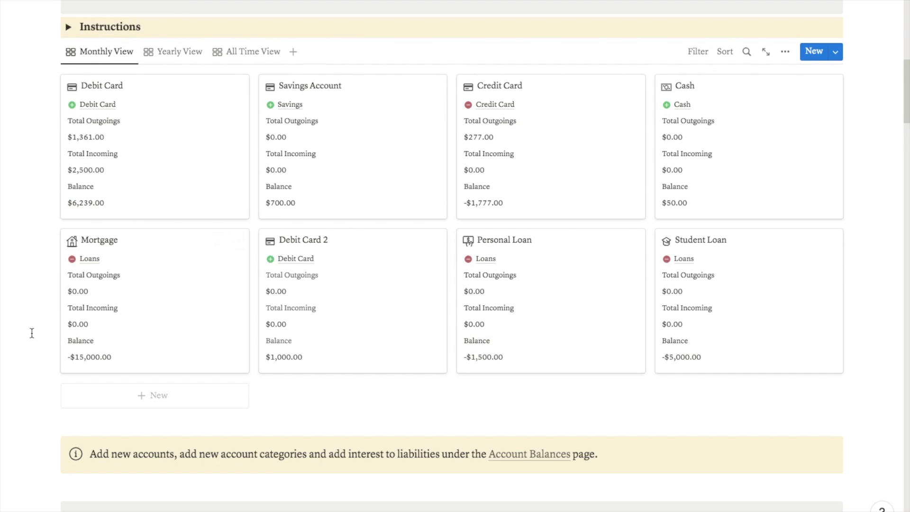
{"action": "scroll", "coordinate": [32, 333], "scroll_direction": "down", "scroll_amount": 9}
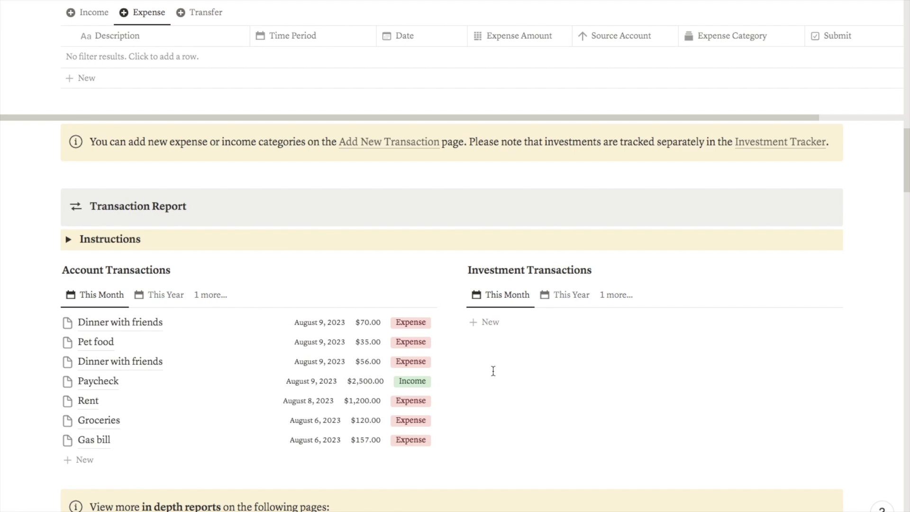
{"action": "scroll", "coordinate": [493, 370], "scroll_direction": "down", "scroll_amount": 10}
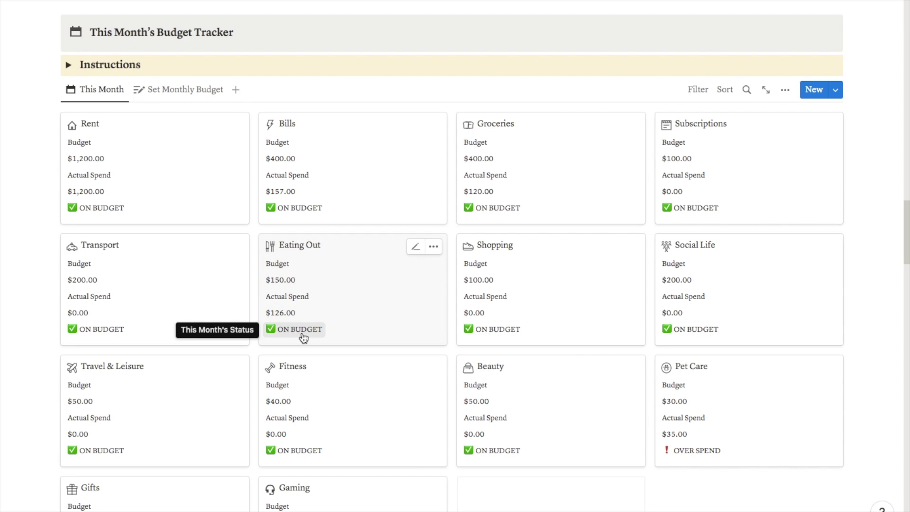
{"action": "scroll", "coordinate": [732, 375], "scroll_direction": "down", "scroll_amount": 2}
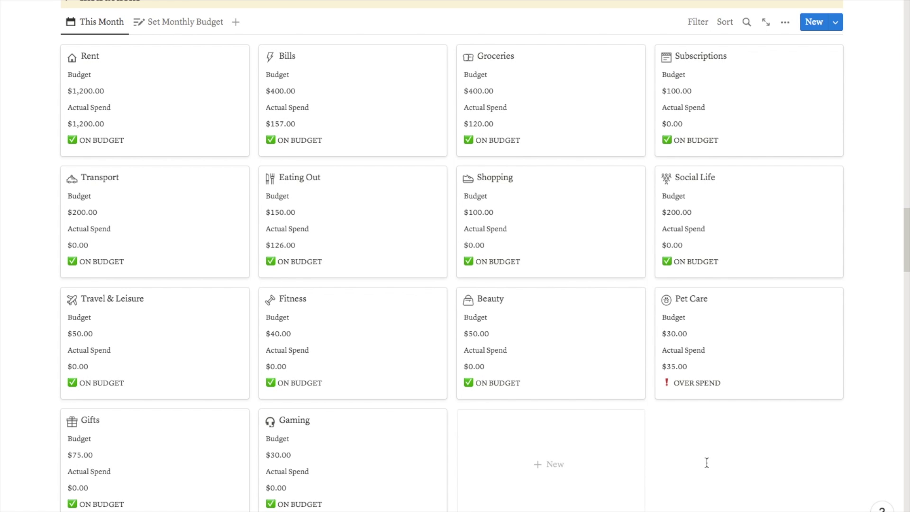
{"action": "scroll", "coordinate": [706, 463], "scroll_direction": "up", "scroll_amount": 1}
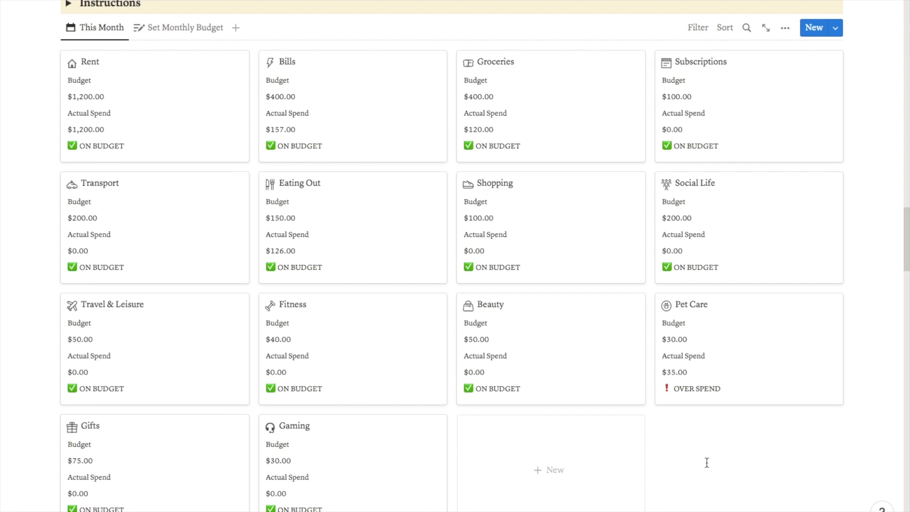
{"action": "scroll", "coordinate": [707, 463], "scroll_direction": "down", "scroll_amount": 10}
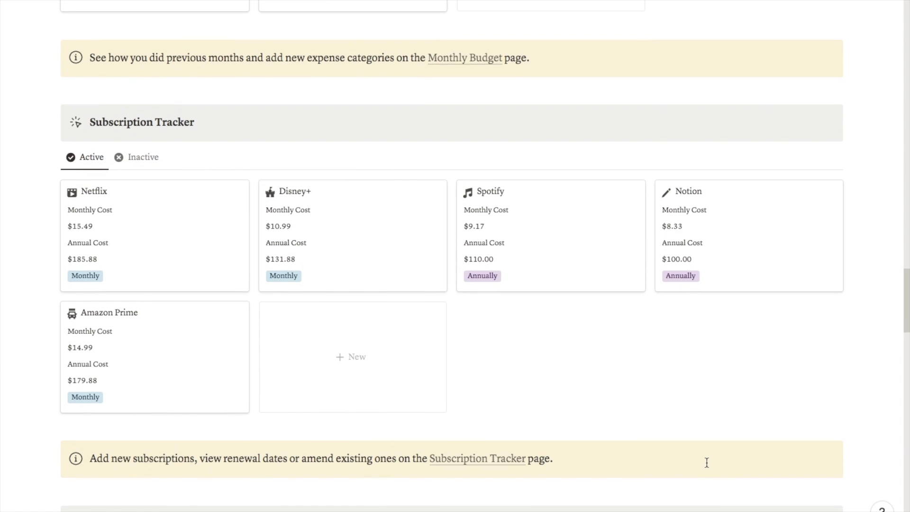
{"action": "scroll", "coordinate": [662, 383], "scroll_direction": "down", "scroll_amount": 2}
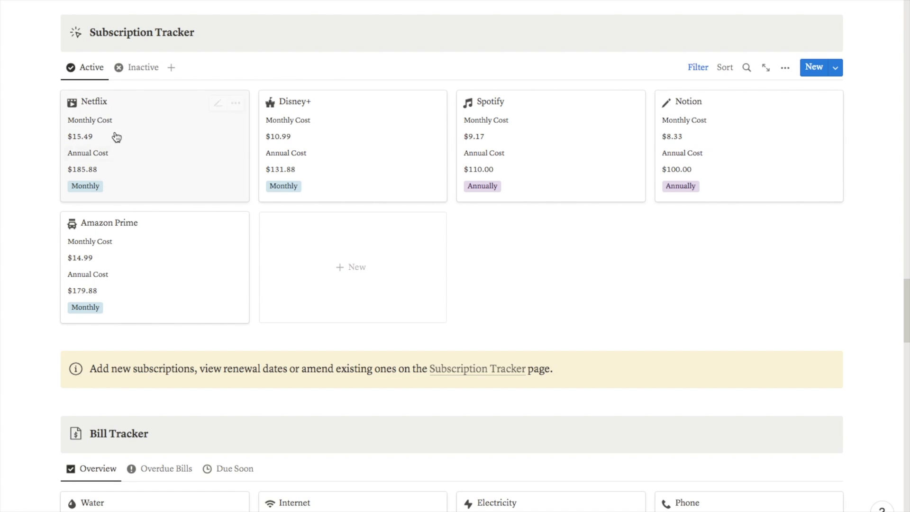
{"action": "scroll", "coordinate": [57, 173], "scroll_direction": "down", "scroll_amount": 8}
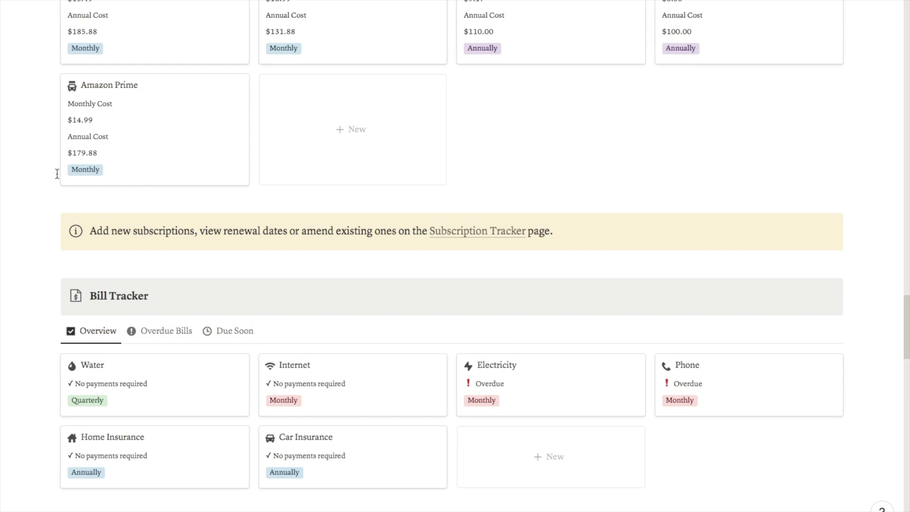
{"action": "scroll", "coordinate": [57, 173], "scroll_direction": "down", "scroll_amount": 1}
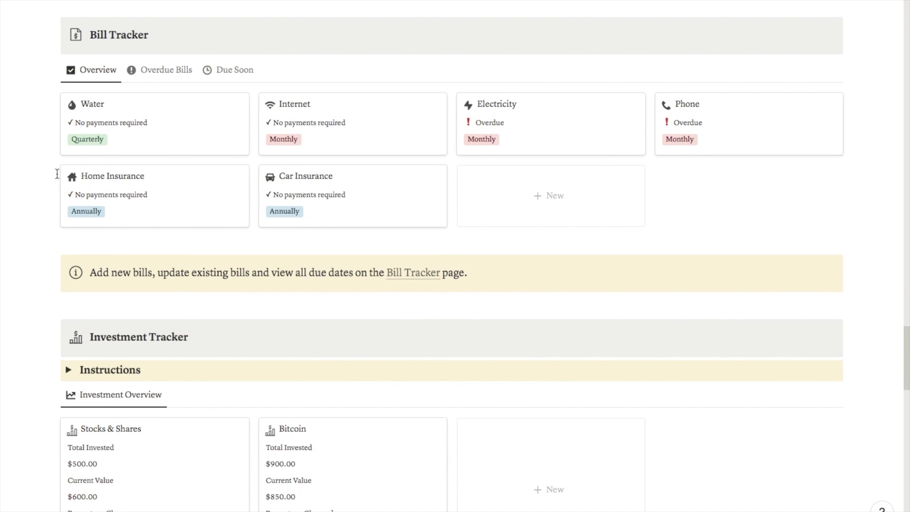
{"action": "mouse_move", "coordinate": [56, 173]}
{"action": "scroll", "coordinate": [178, 253], "scroll_direction": "down", "scroll_amount": 6}
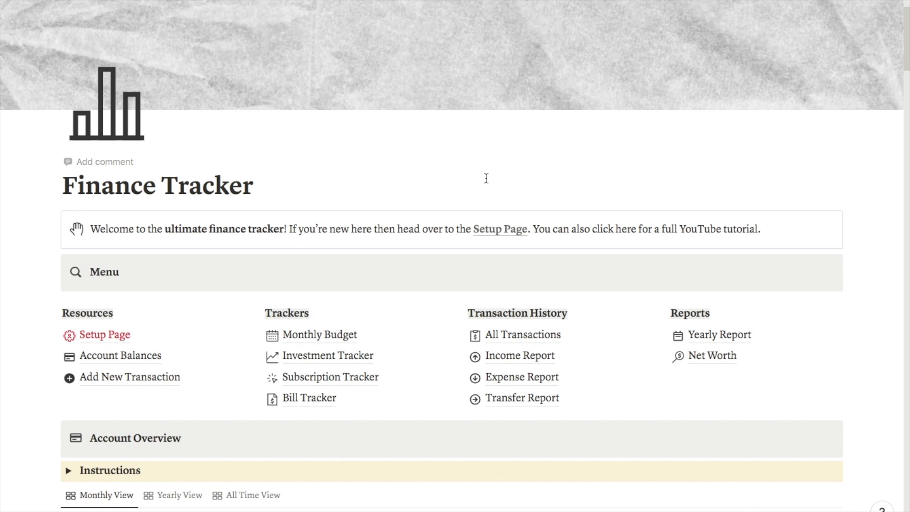
{"action": "scroll", "coordinate": [215, 162], "scroll_direction": "up", "scroll_amount": 1}
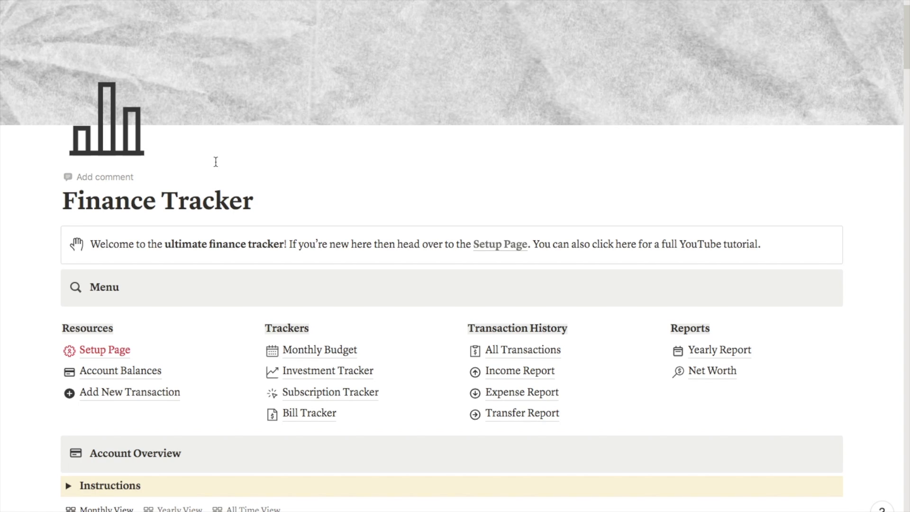